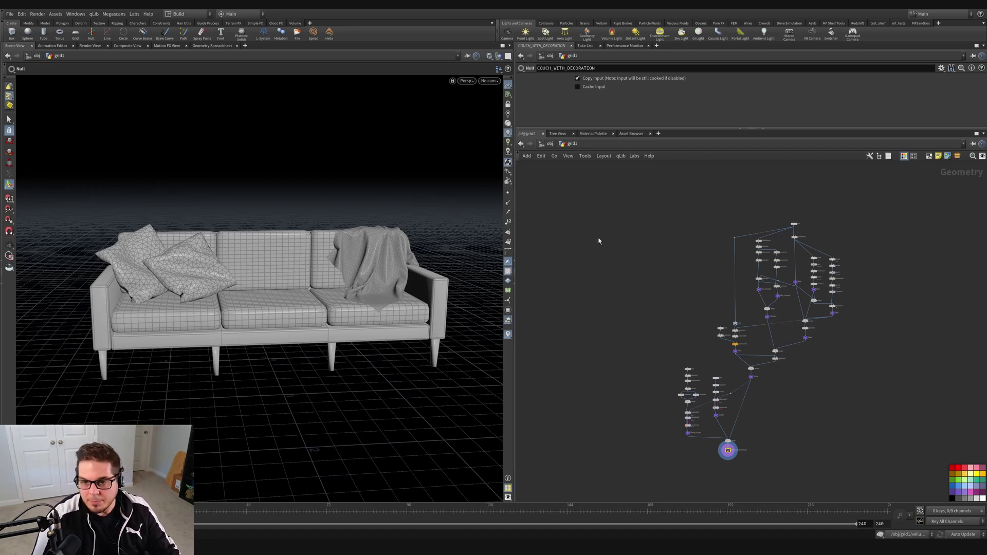
Go up to the object level and rename the grid1 geometry object as couch
click(548, 145)
click(803, 343)
drag(812, 307, 612, 398)
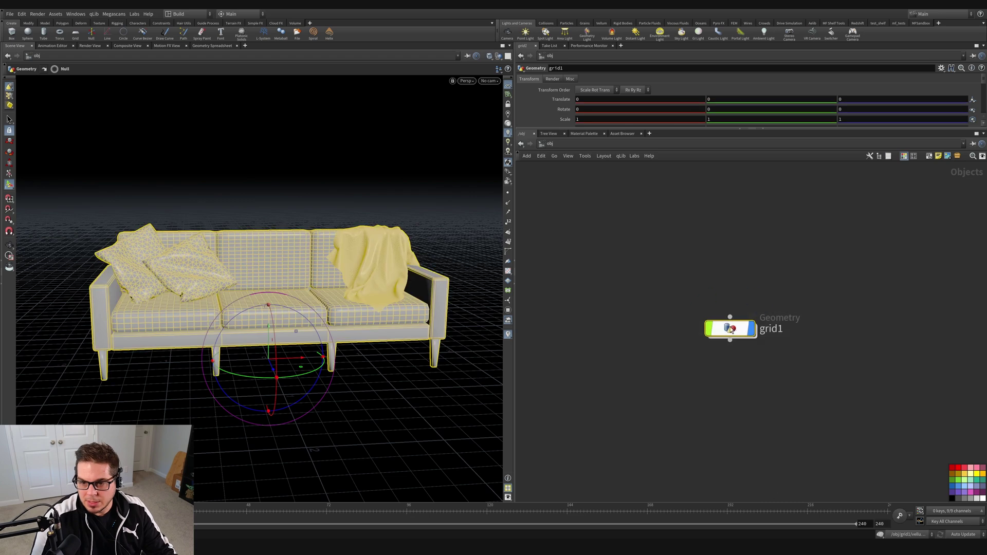
double_click(771, 330)
text(couch)
key(Return)
drag(701, 314, 846, 384)
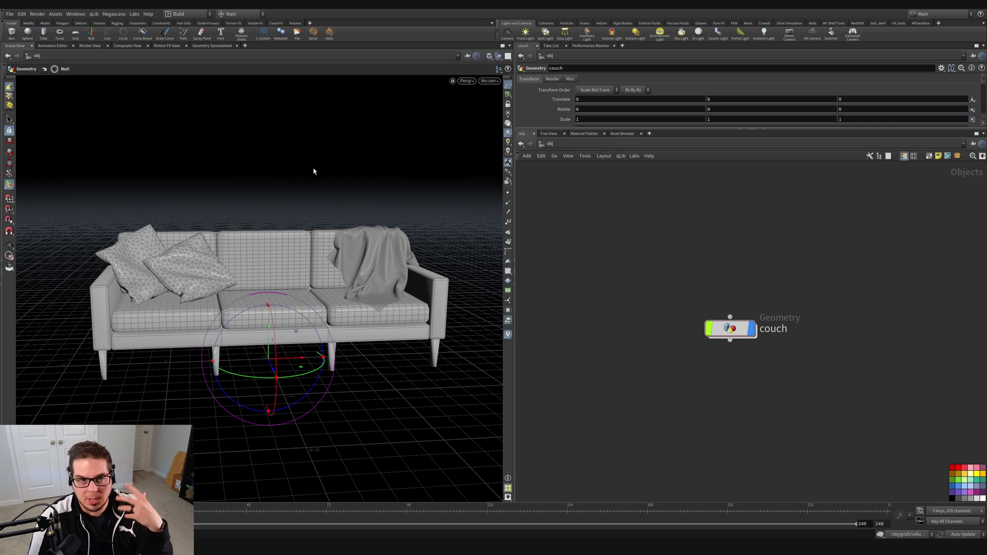
Switch the desktop layout to Solaris and open the stage network
click(175, 14)
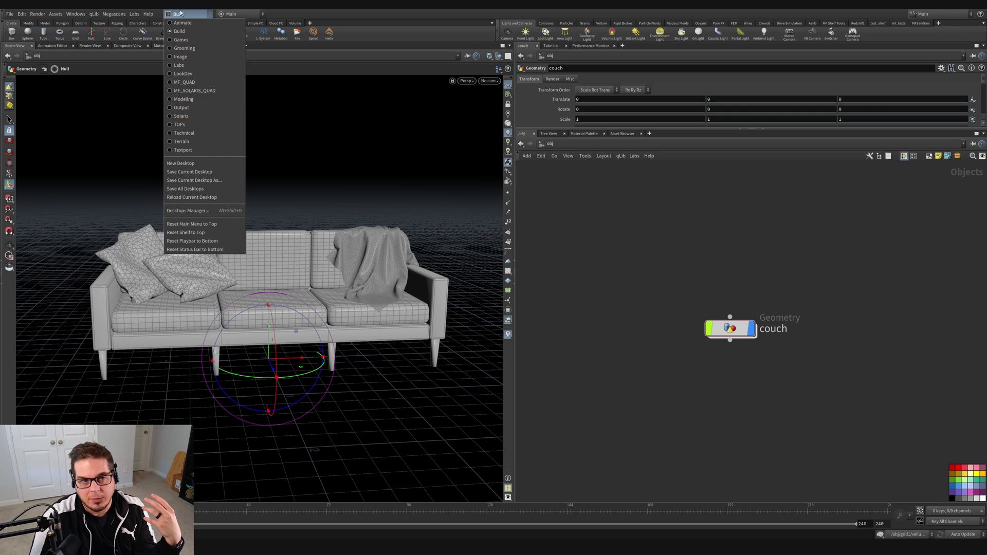
click(183, 116)
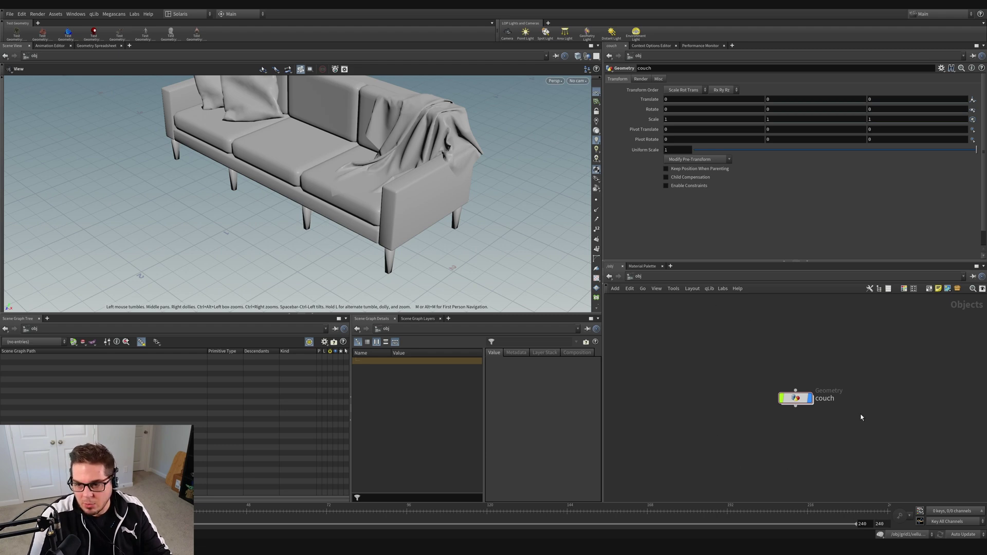
click(637, 277)
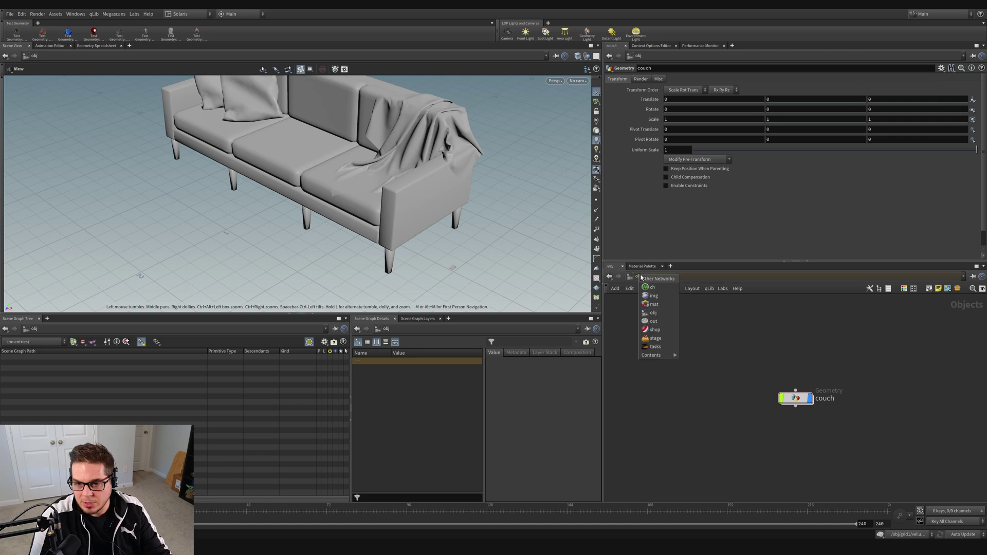
click(655, 338)
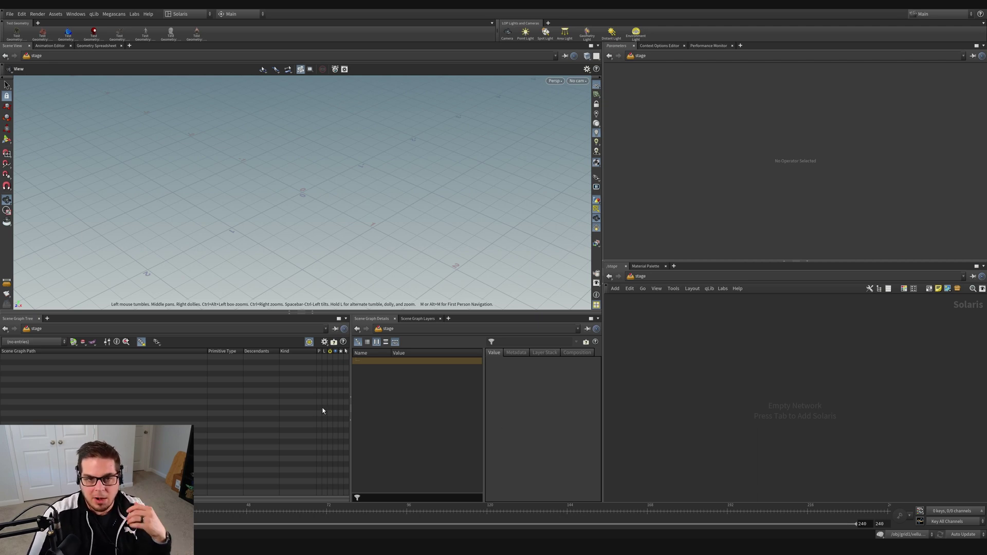
Switch to the Build desktop layout and back to Solaris to compare them
click(180, 14)
click(179, 31)
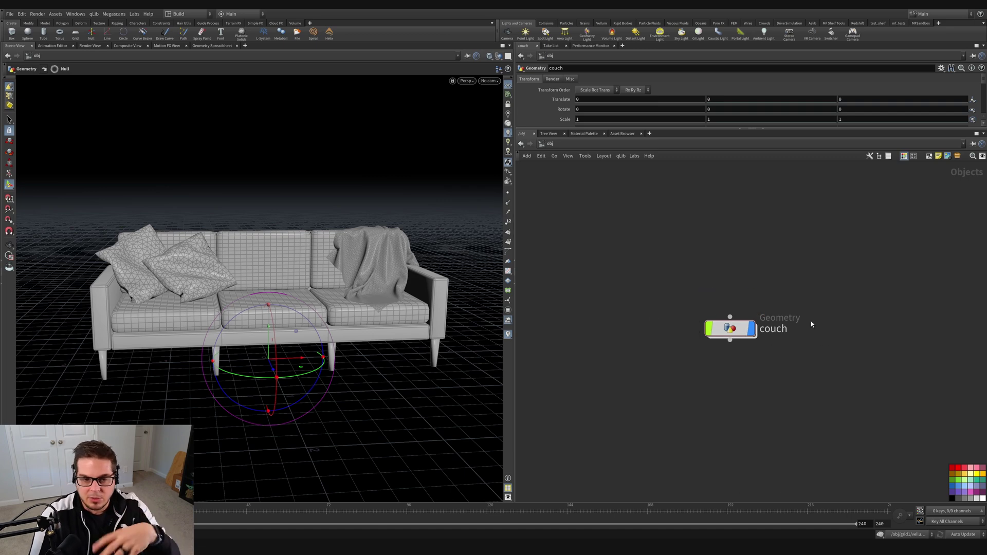
click(189, 14)
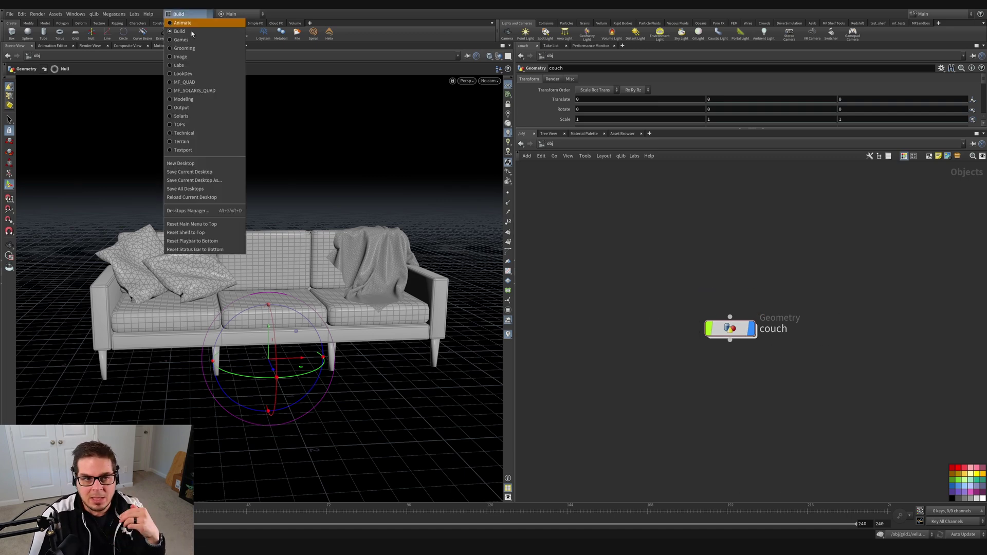
click(193, 116)
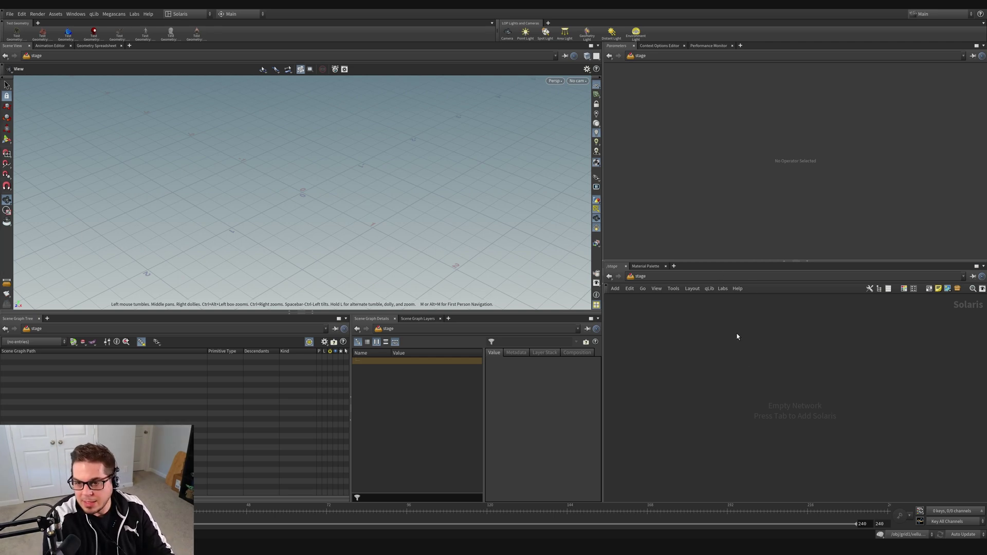
Add a SOP Import node to the stage and set its SOP path to /obj/couch/COUCH_WITH_DECORATION
key(Tab)
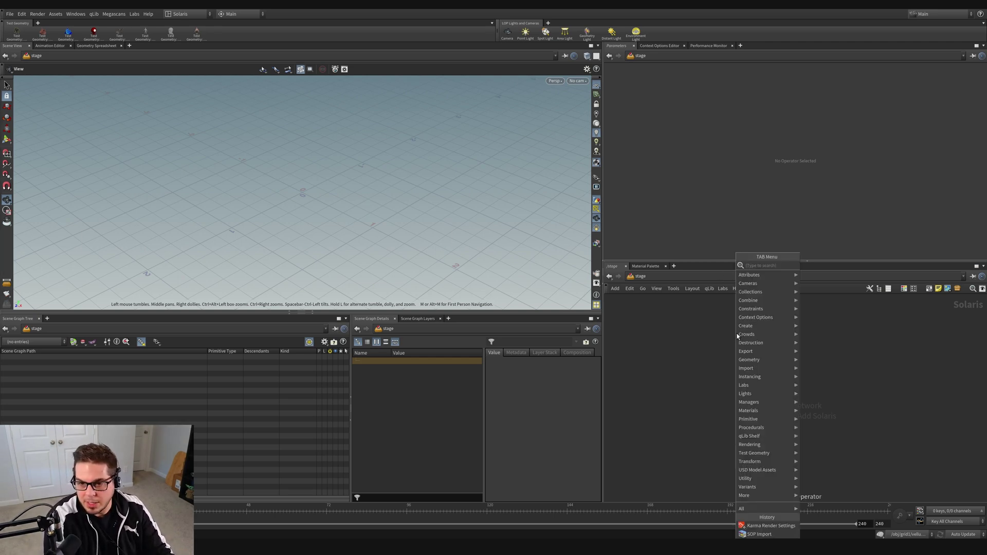
text(sop i)
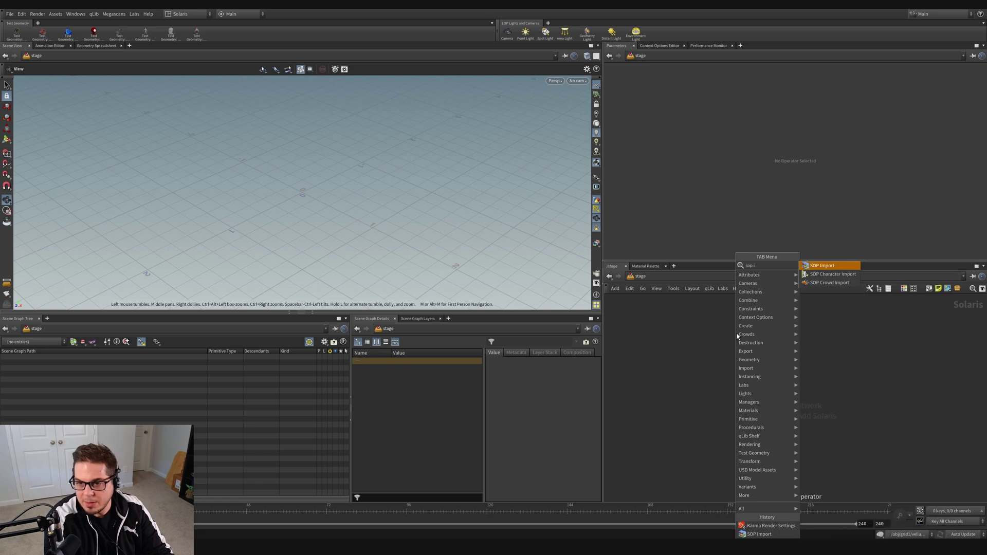
key(Return)
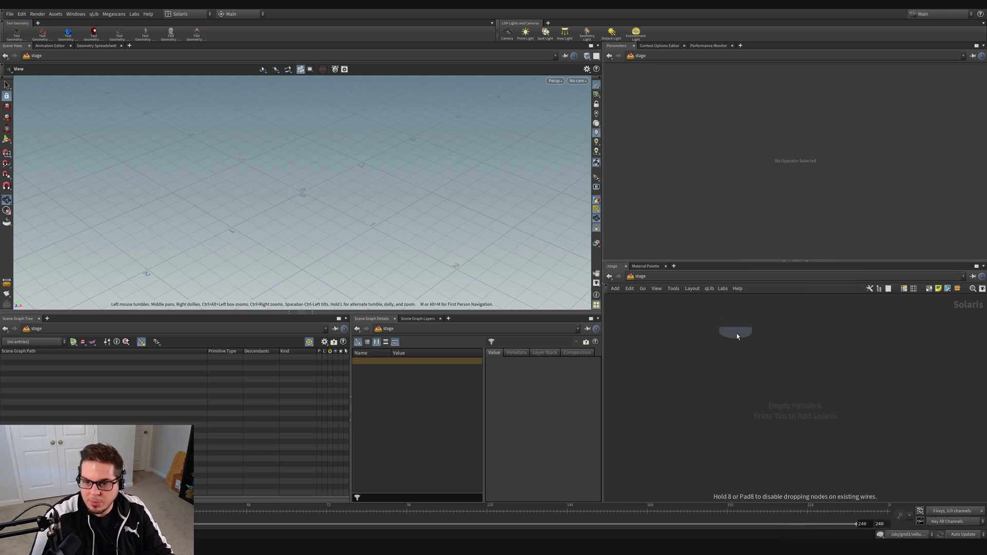
click(737, 336)
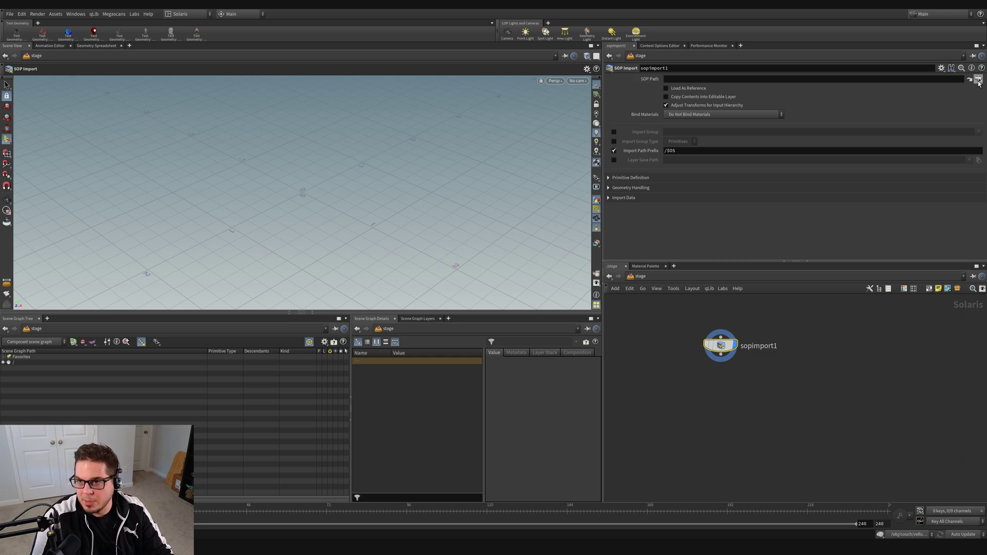
click(979, 80)
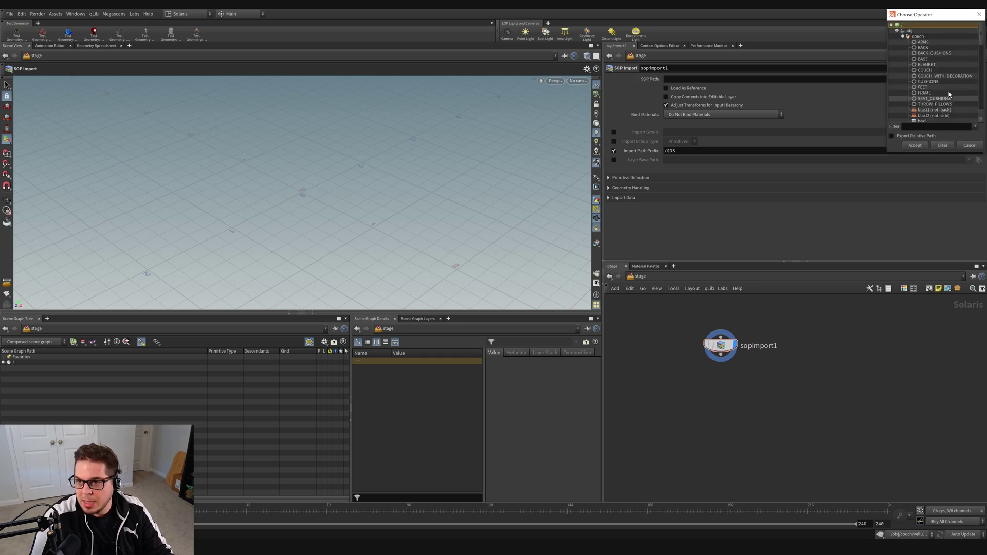
click(943, 76)
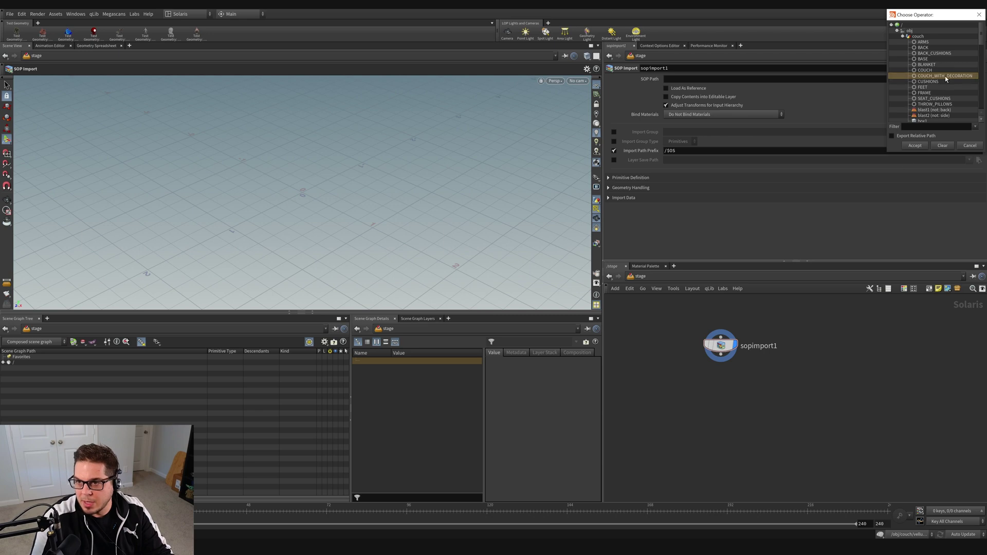
click(914, 146)
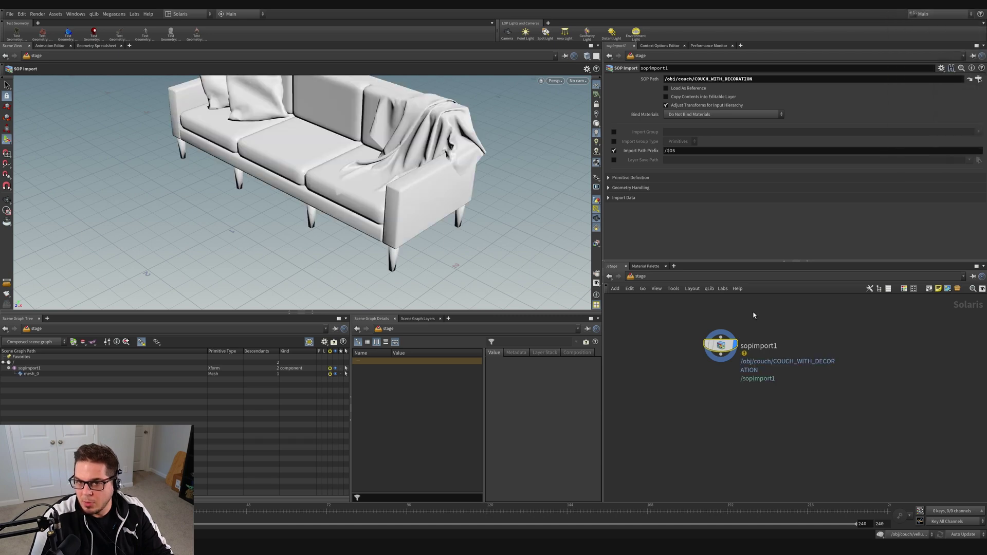
Examine the imported couch in the scene view and its mesh_0 primitive in the scene graph tree
alt+middle_drag(389, 143, 373, 194)
scroll(386, 193, down, 3)
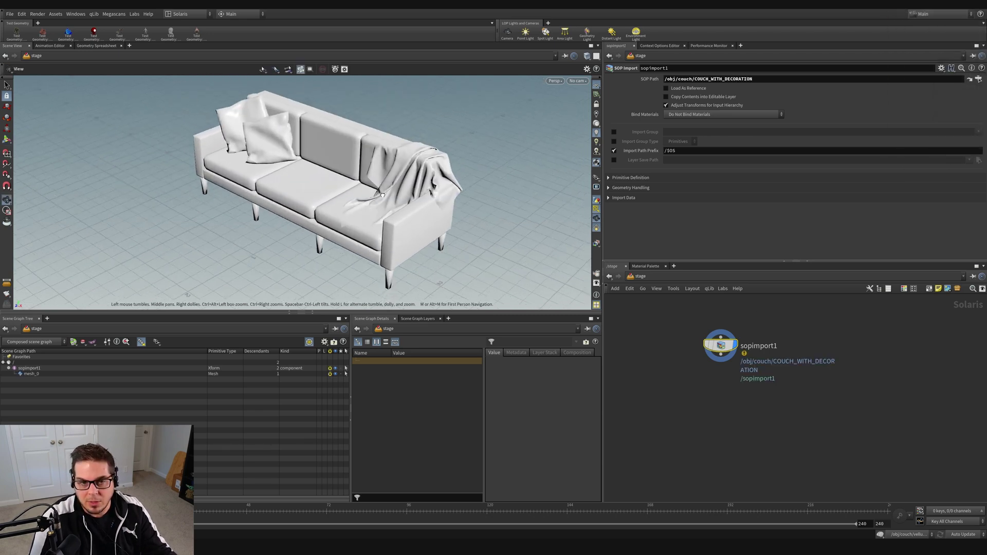
alt+drag(385, 194, 490, 205)
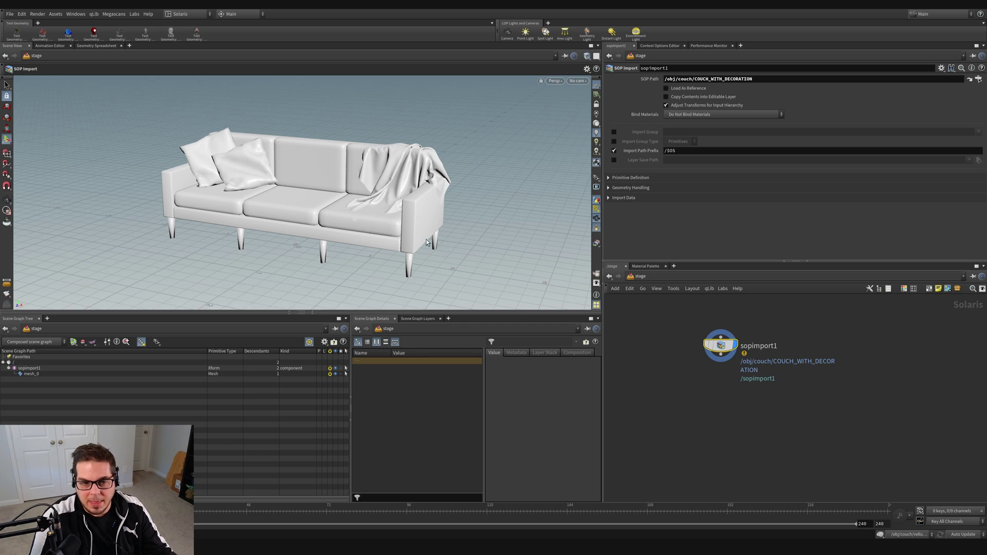
click(3, 363)
click(4, 362)
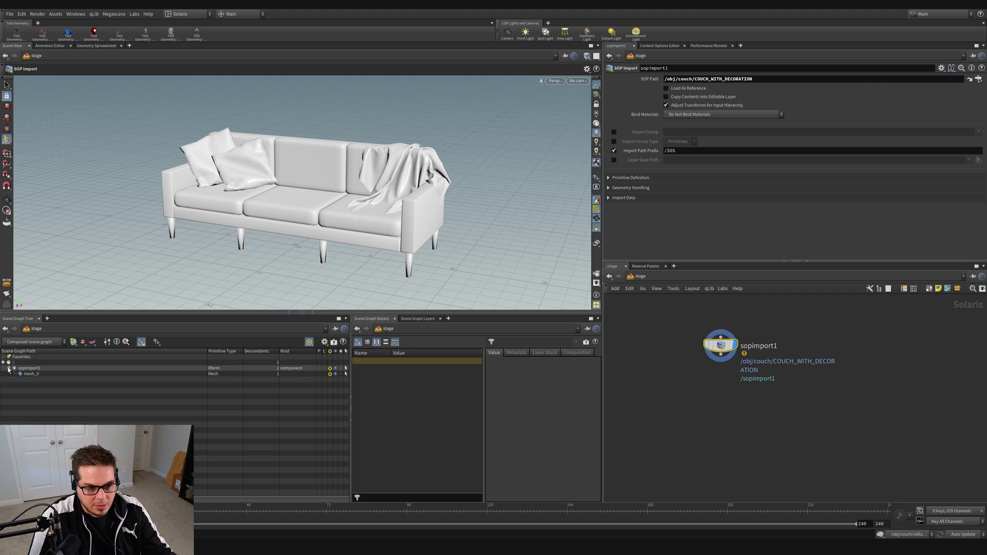
click(9, 368)
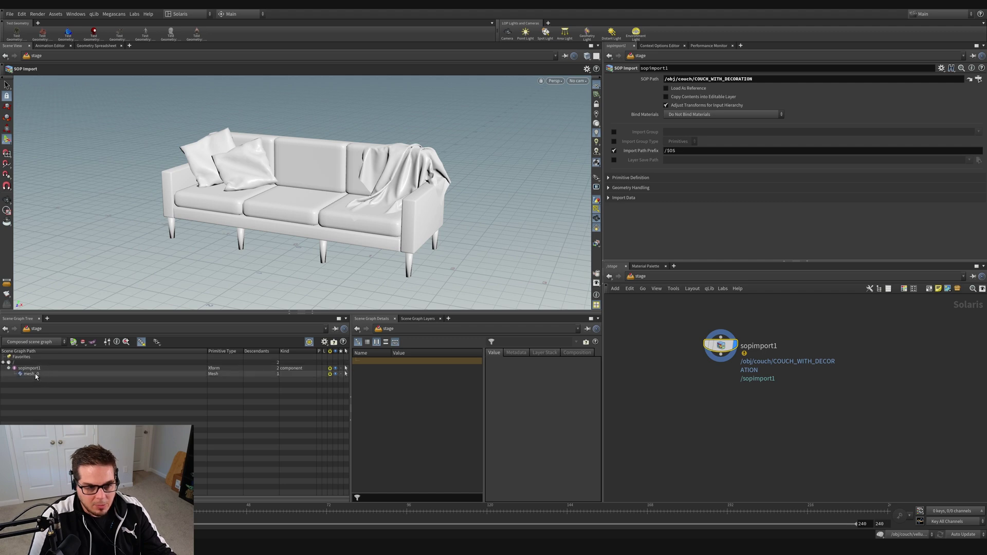
click(45, 373)
alt+drag(295, 193, 257, 208)
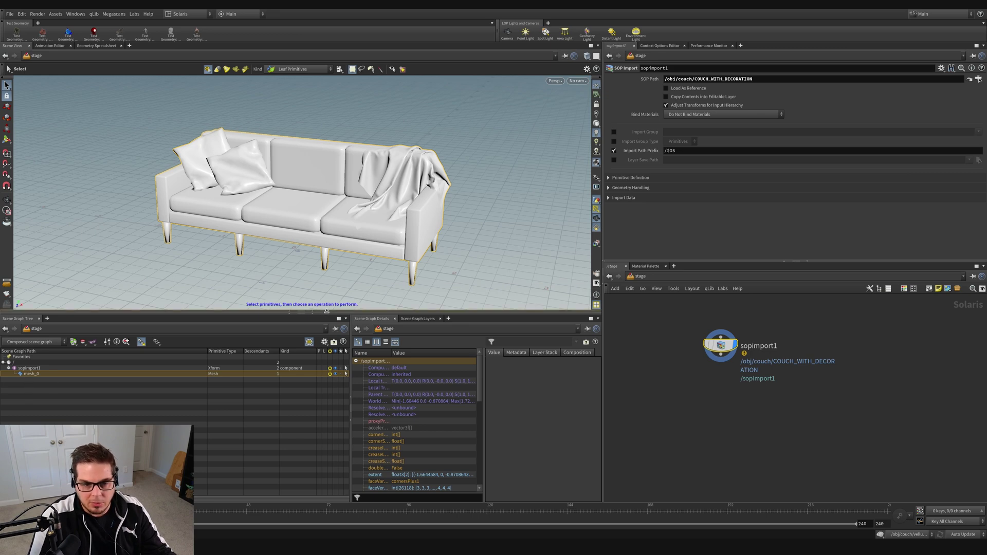
Enlarge the scene view over the scene graph area and save the scene file
drag(325, 315, 324, 386)
key(ctrl+s)
key(Escape)
Frame the couch straight from the front and create a camera from that view
drag(272, 243, 397, 209)
middle_drag(397, 209, 386, 212)
drag(292, 272, 329, 267)
key(s)
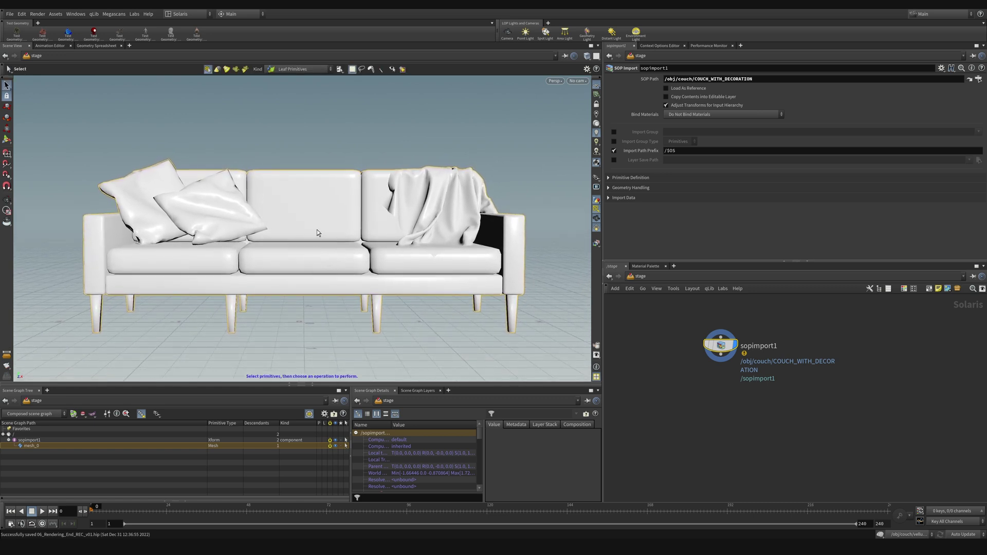
click(508, 37)
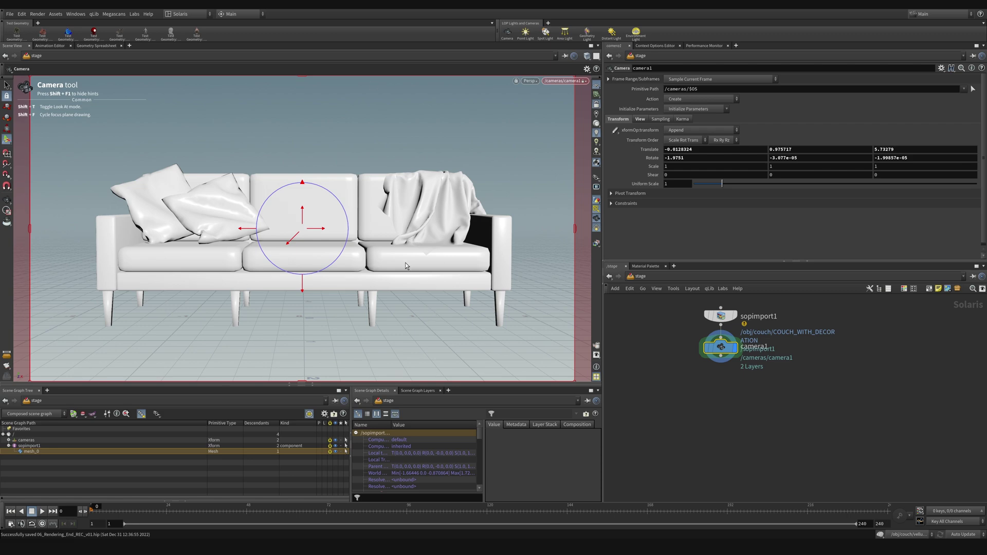
Try different couch framings through the camera, space the camera1 node farther below sopimport1, and check the cameras group in the scene graph
drag(372, 229, 368, 206)
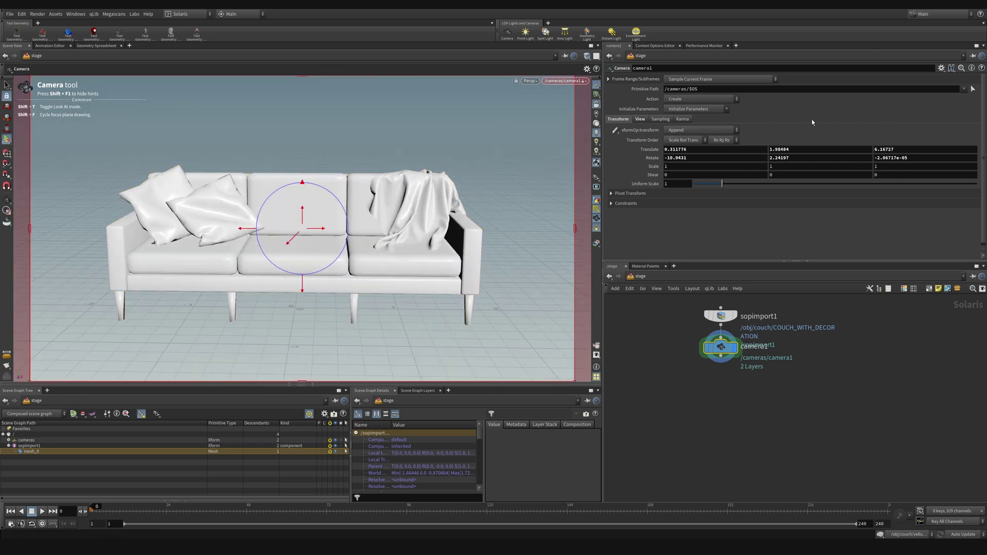
drag(346, 247, 406, 251)
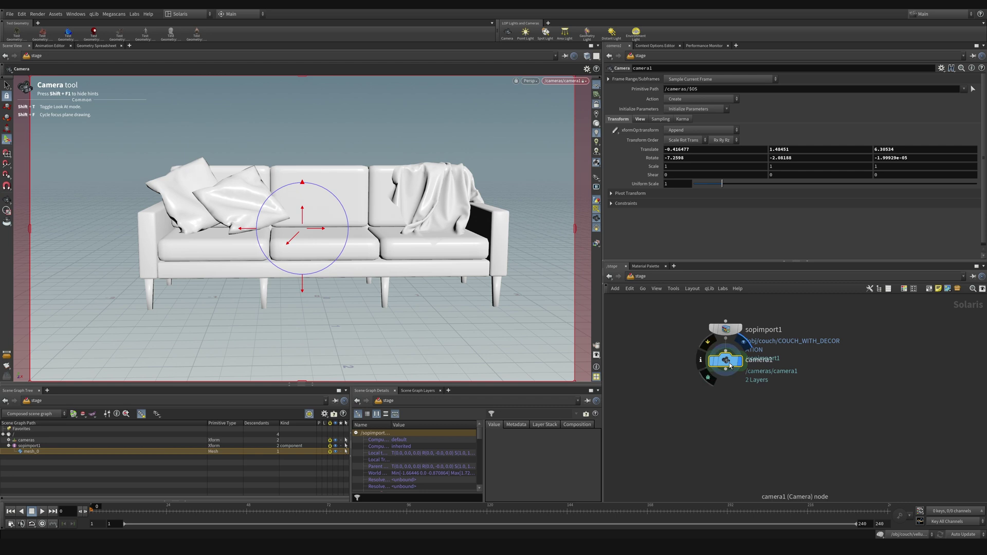
drag(730, 362, 729, 381)
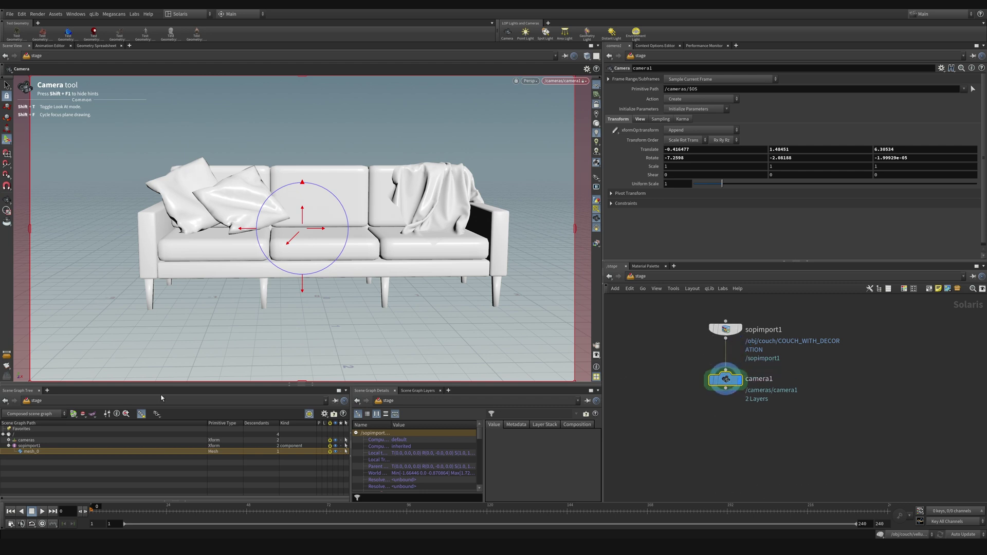
click(9, 441)
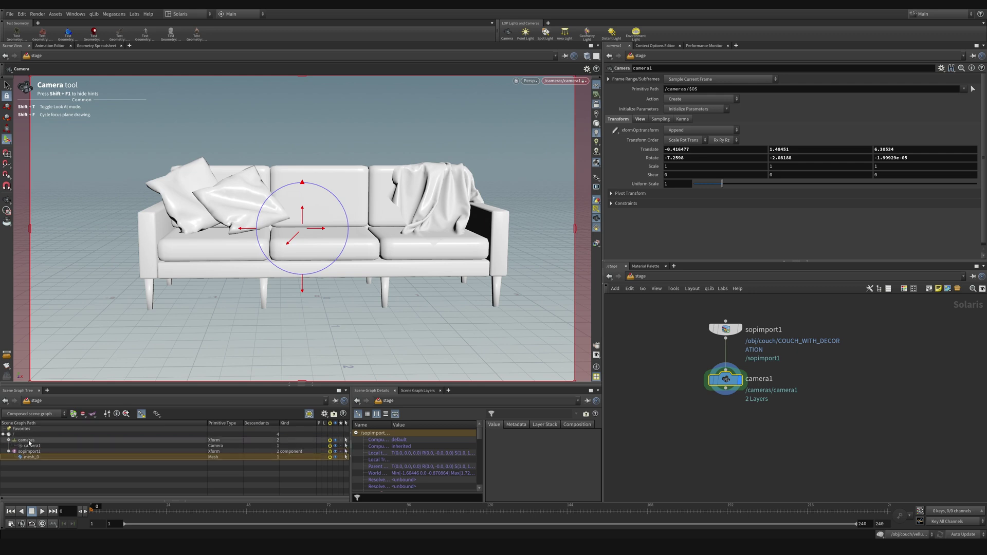
click(9, 440)
Reframe the couch frontally through the camera, placing the camera at about 0.03, 0.93, 5.74
alt+drag(399, 264, 371, 241)
alt+middle_drag(371, 242, 375, 235)
alt+right_drag(375, 235, 380, 236)
alt+drag(381, 236, 384, 236)
alt+middle_drag(383, 236, 384, 233)
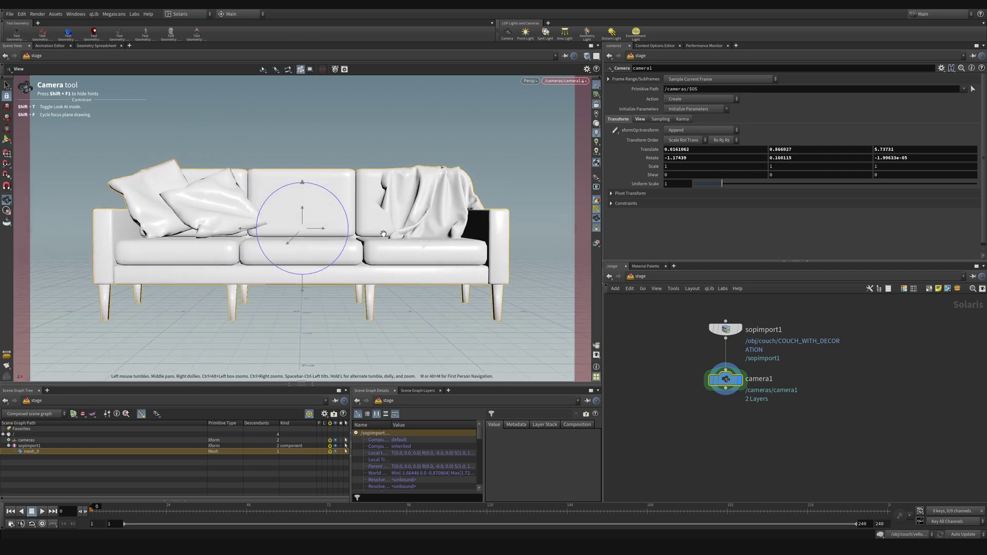
alt+drag(383, 234, 382, 238)
alt+middle_drag(382, 239, 383, 240)
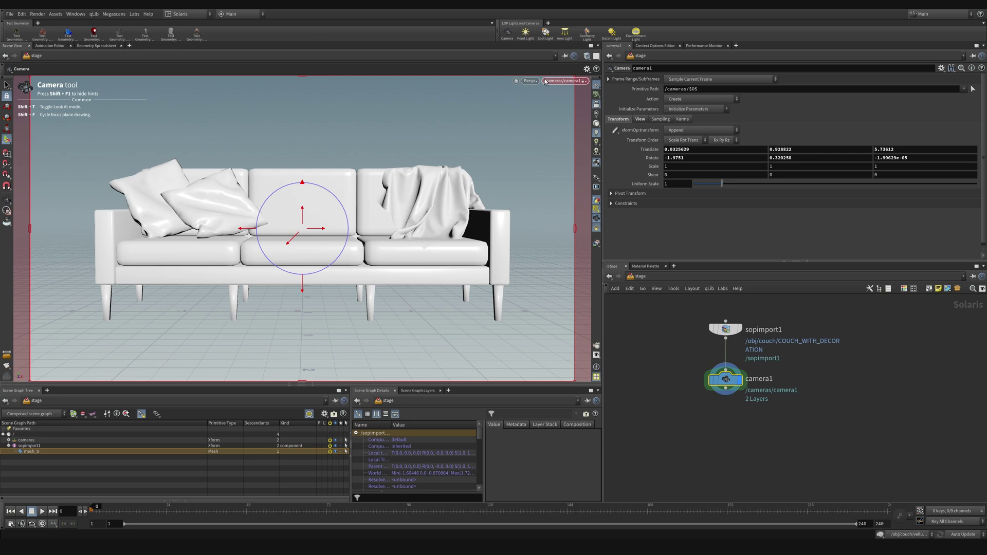
Unlock the camera from the view and examine the camera and couch together from the side
click(597, 105)
alt+right_drag(437, 187, 390, 190)
alt+drag(391, 190, 422, 210)
alt+middle_drag(421, 211, 303, 216)
alt+right_drag(303, 216, 286, 216)
alt+drag(286, 216, 388, 214)
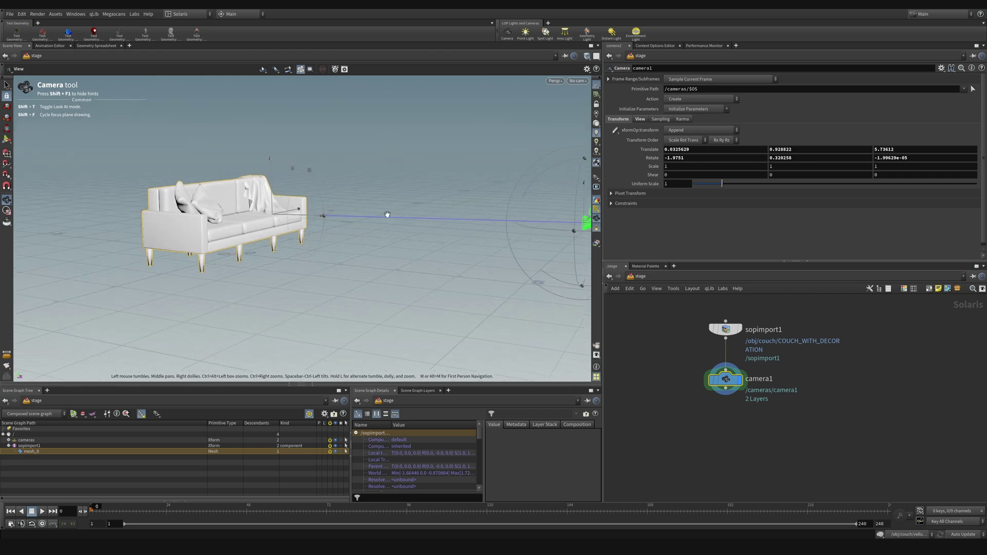
alt+middle_drag(387, 214, 286, 223)
alt+drag(286, 223, 308, 223)
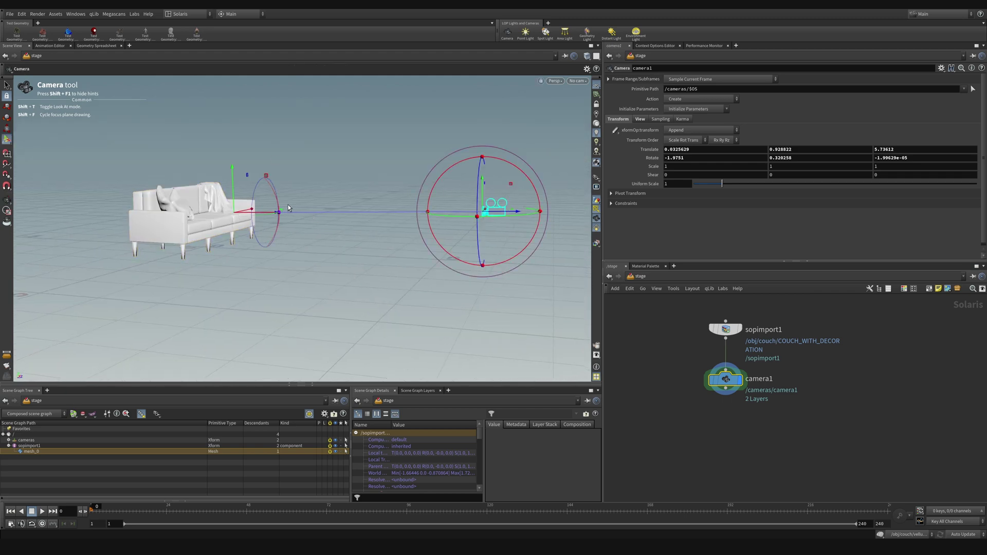
alt+middle_drag(501, 208, 463, 211)
scroll(462, 211, up, 1)
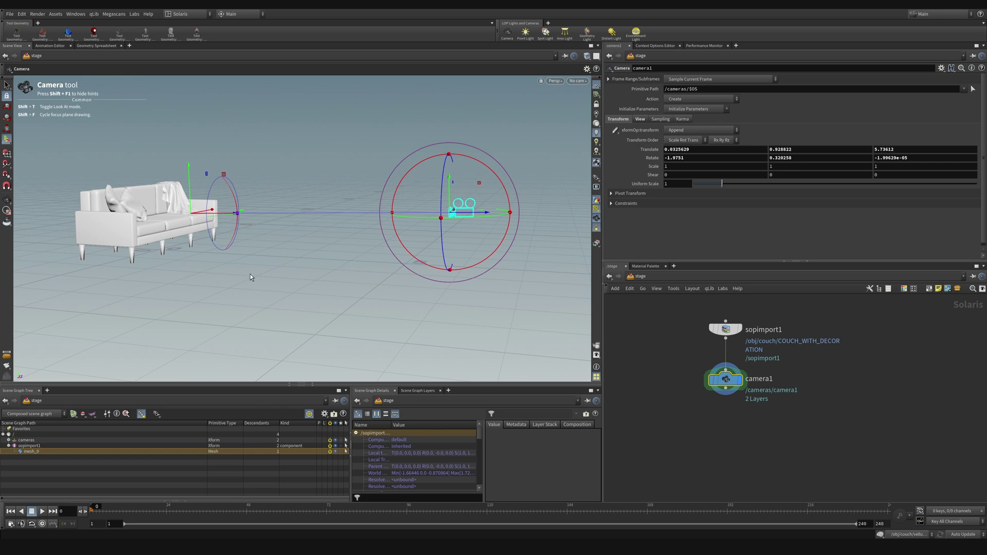
Change the viewport's colour scheme to a dark background and switch the viewport renderer to Karma
key(d)
click(324, 170)
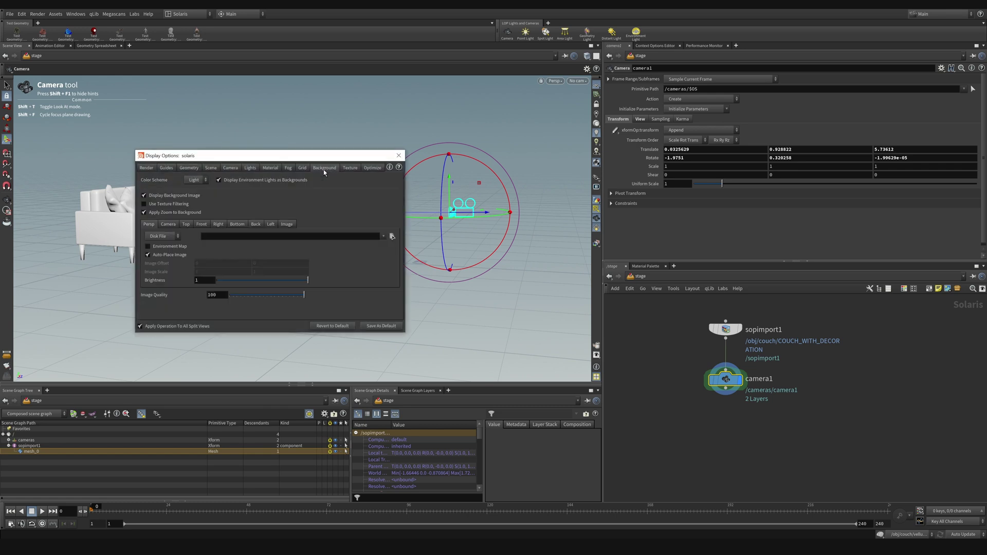
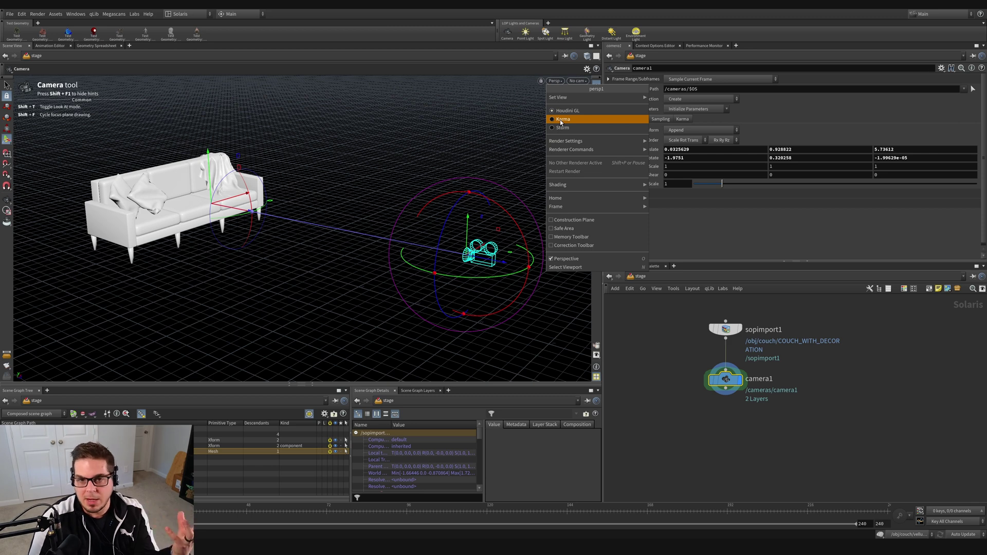
click(563, 121)
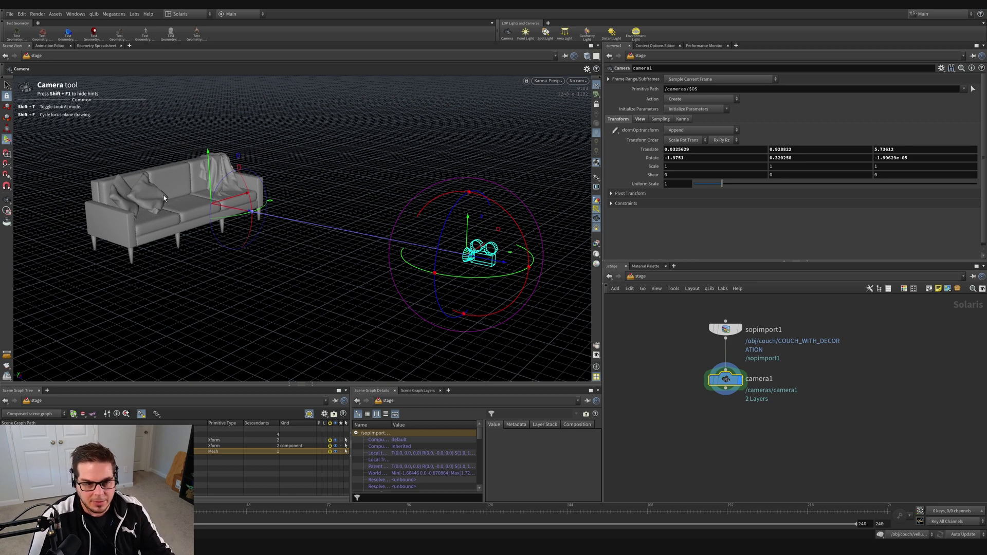
Examine the couch in the Karma viewport render from several angles, close up and from the front
key(Escape)
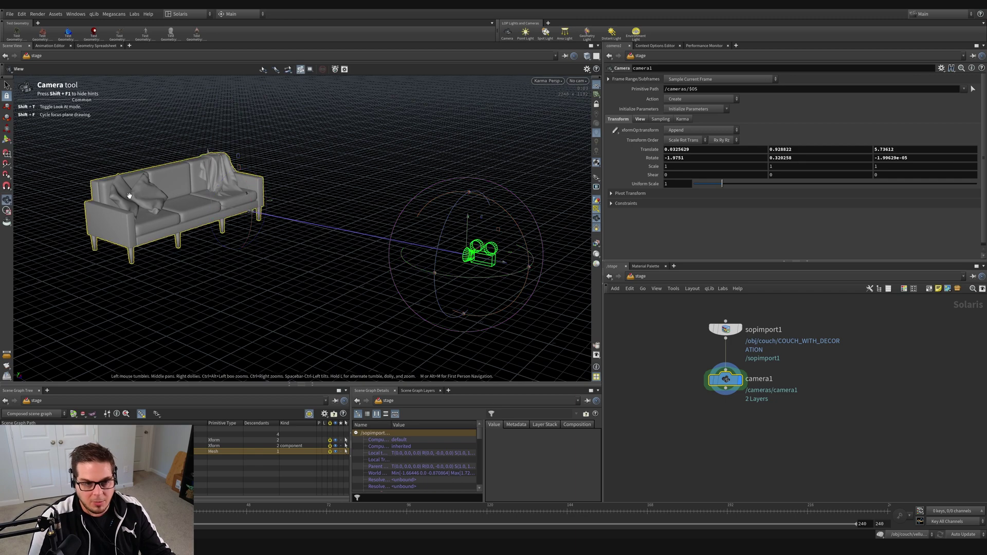
right_drag(135, 195, 308, 186)
middle_drag(262, 205, 328, 202)
drag(328, 202, 273, 186)
middle_drag(273, 186, 296, 199)
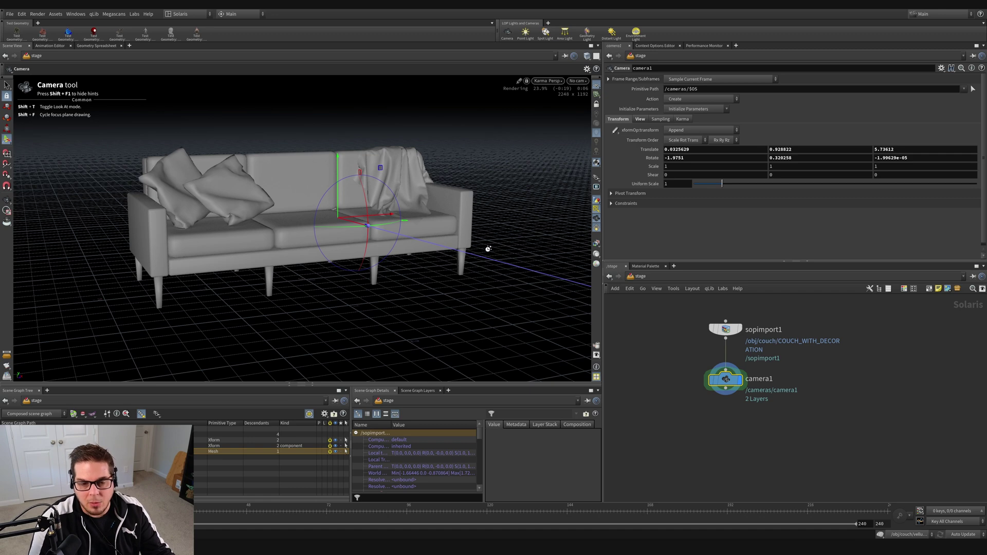
key(Escape)
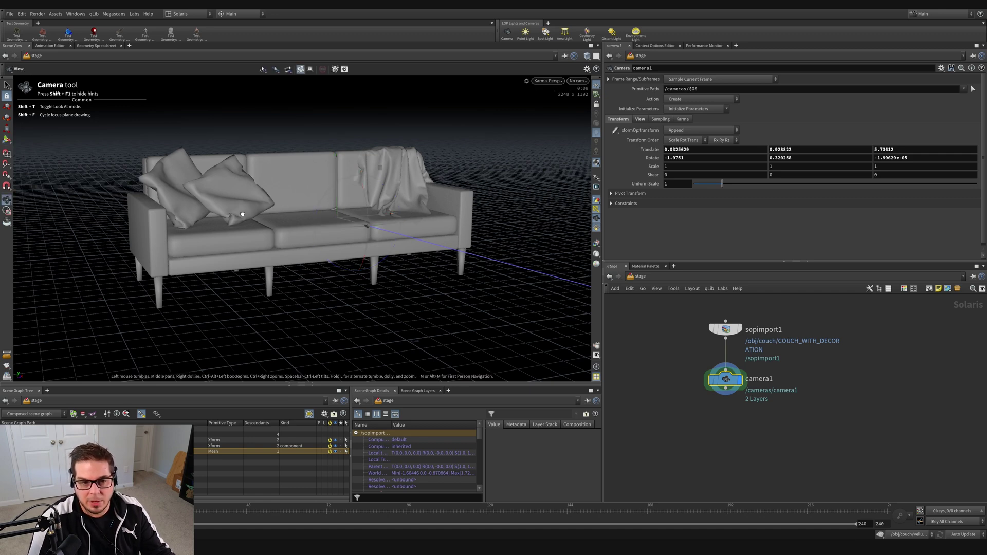
key(Return)
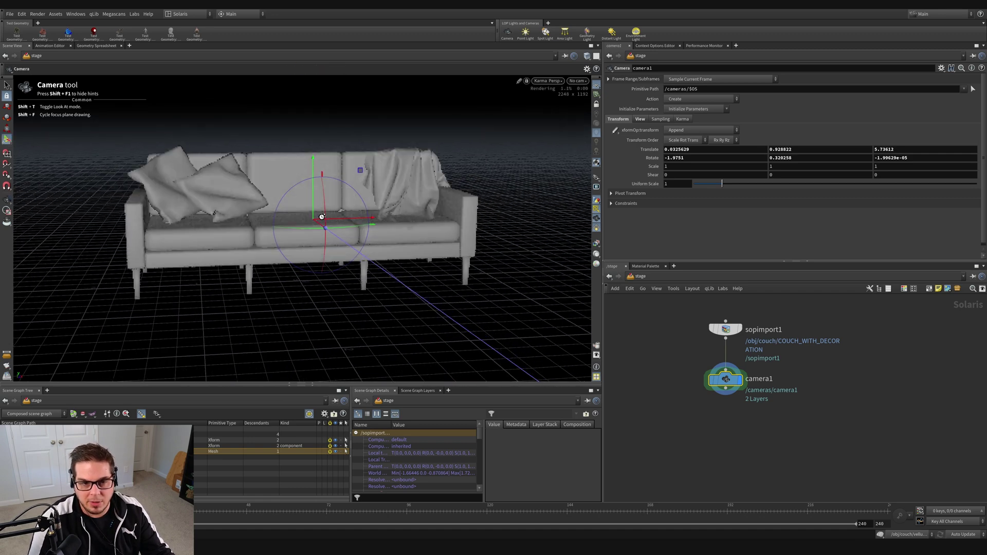
alt+drag(240, 223, 251, 225)
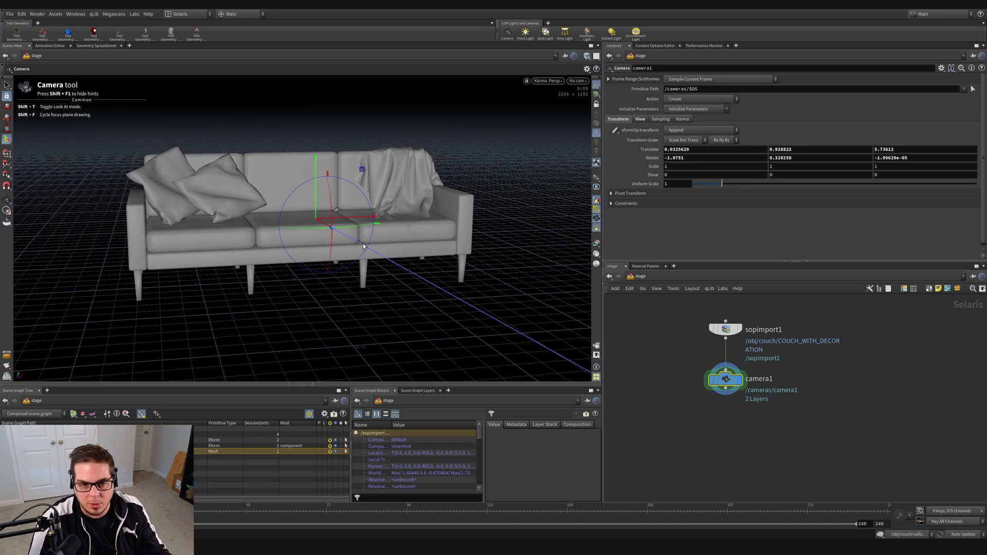
Switch the viewport renderer back to Houdini GL and view the couch from its side
click(547, 81)
click(558, 111)
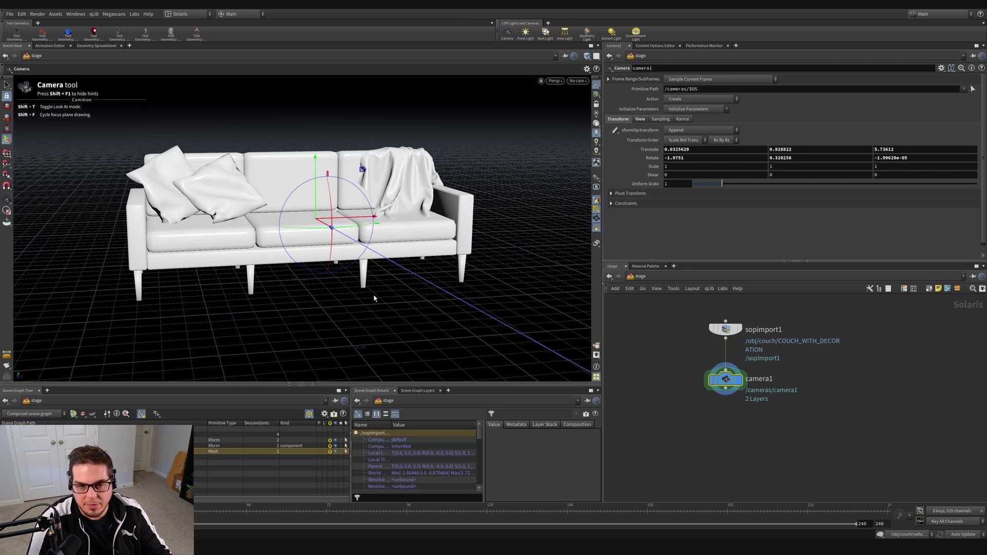
click(562, 81)
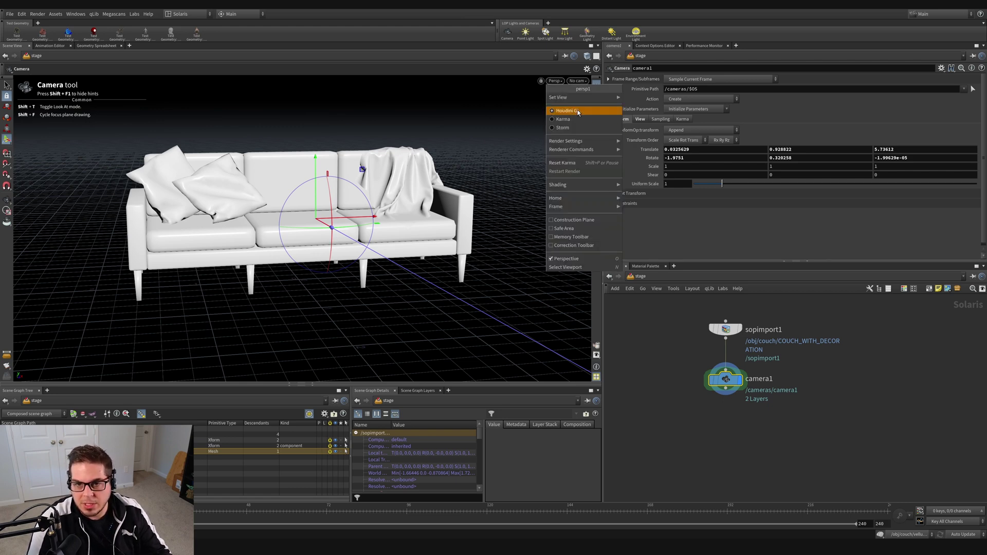
click(556, 81)
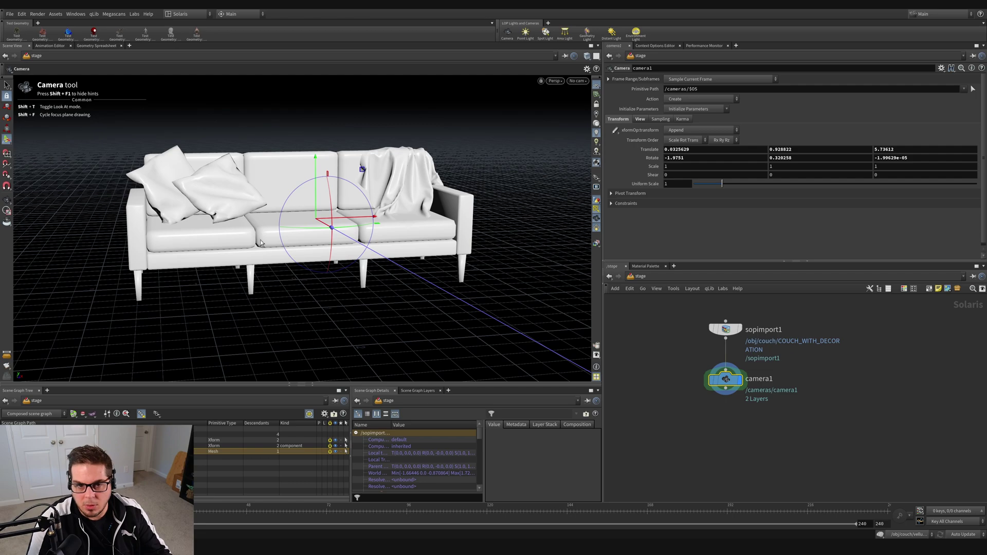
alt+right_drag(381, 221, 305, 231)
drag(305, 232, 172, 247)
alt+middle_drag(203, 244, 268, 232)
alt+right_drag(268, 231, 334, 226)
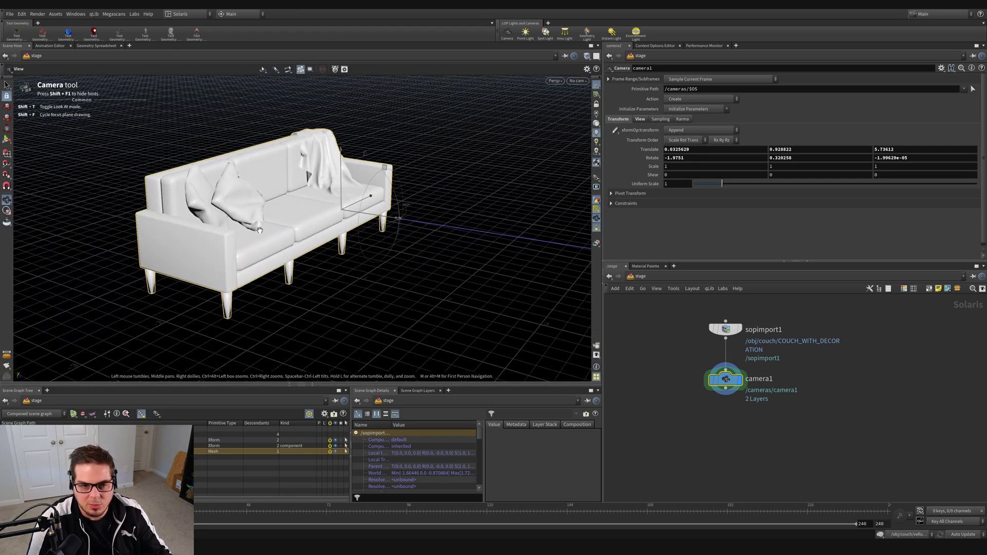
click(556, 82)
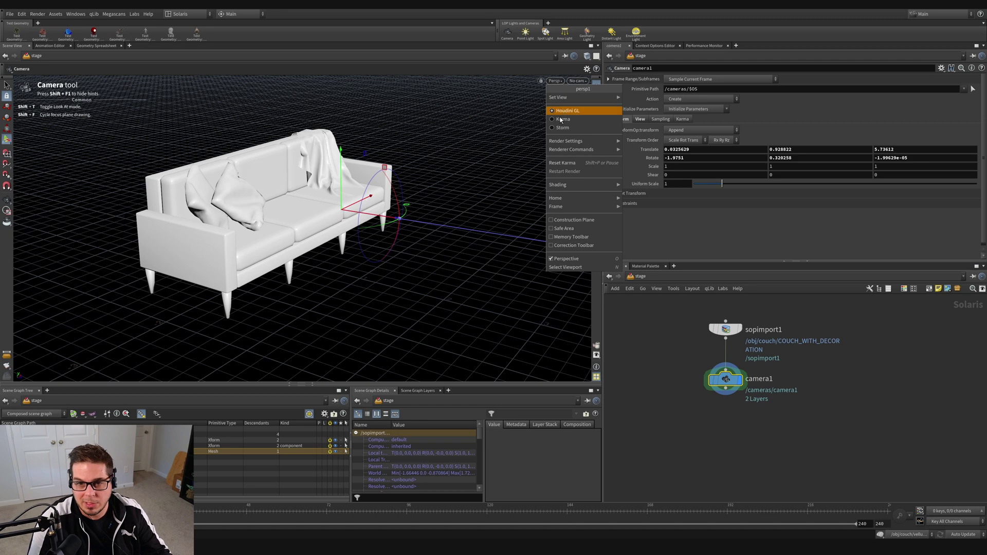
click(557, 83)
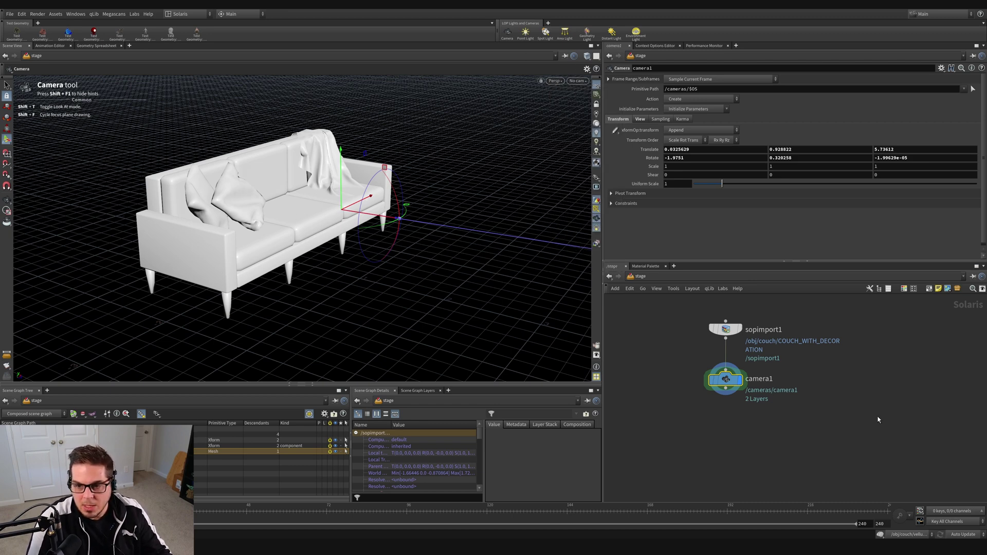
Add a grid node to the stage network beside sopimport1
click(716, 351)
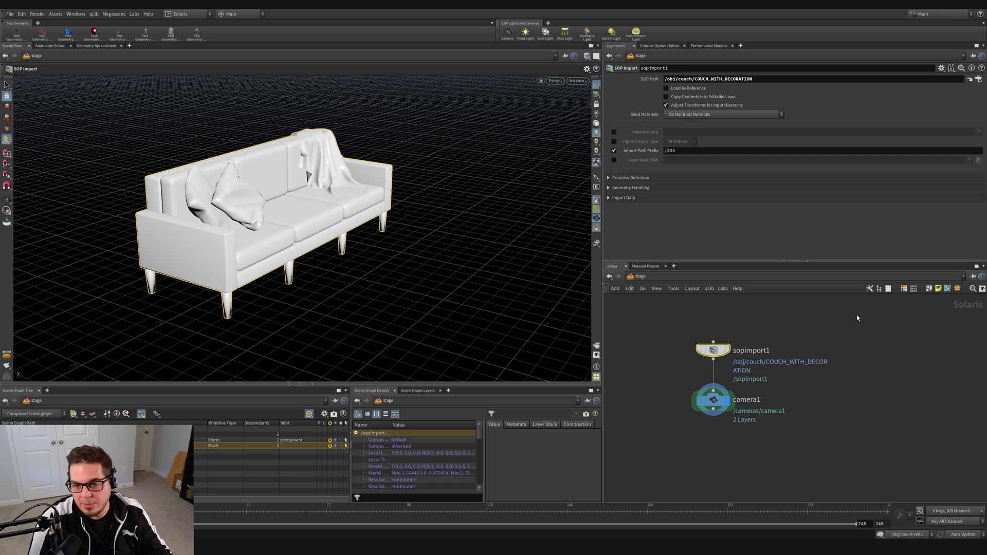
click(879, 352)
key(Tab)
text(null)
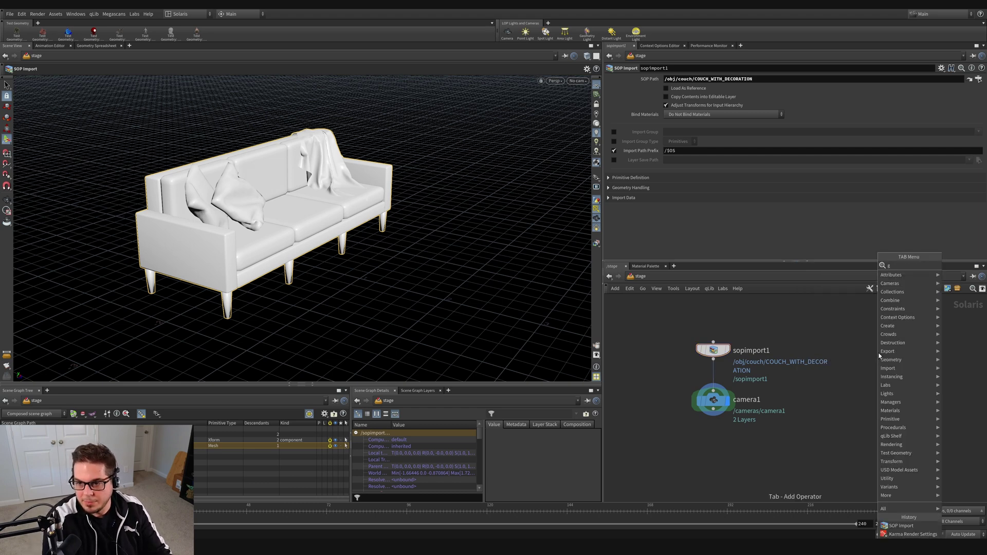
key(Return)
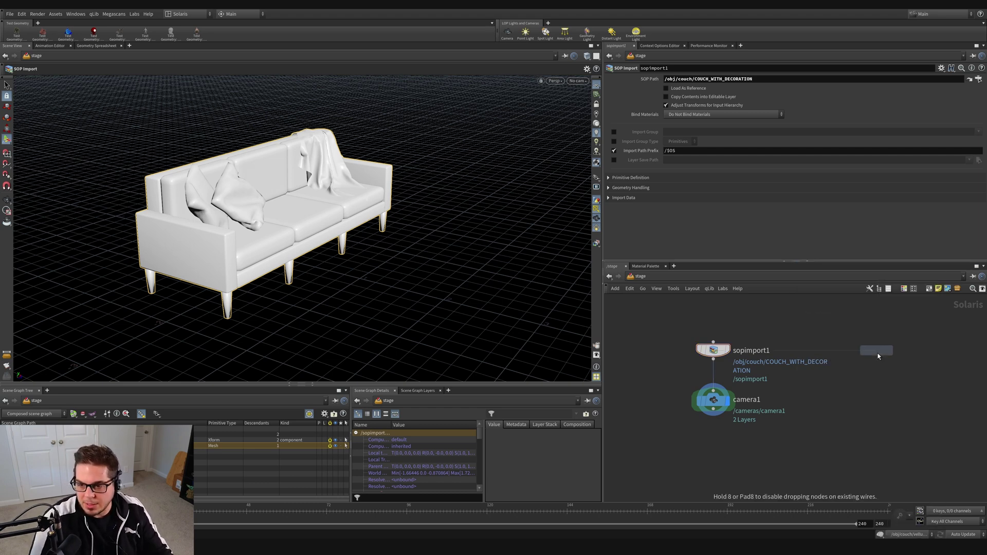
click(878, 355)
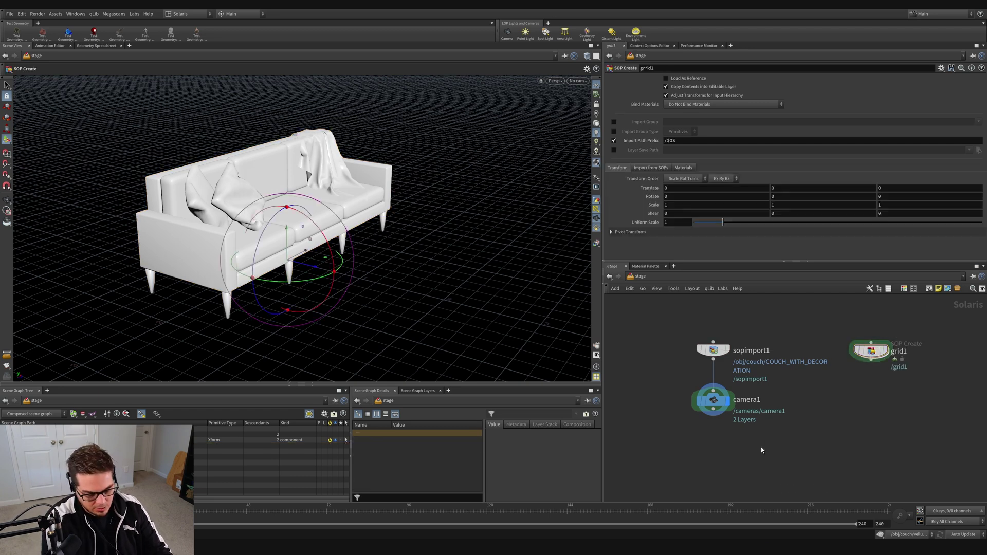
Add a Merge node between sopimport1 and camera1, moving camera1 lower, and connect grid1 as its second input
key(Tab)
text(merge)
key(Return)
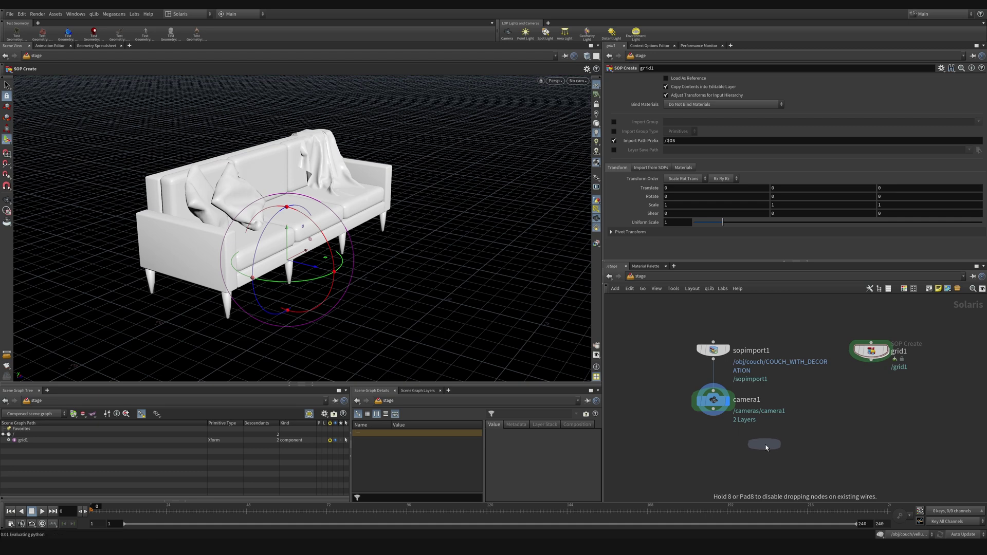
click(765, 445)
middle_drag(696, 467, 691, 429)
drag(708, 363, 709, 448)
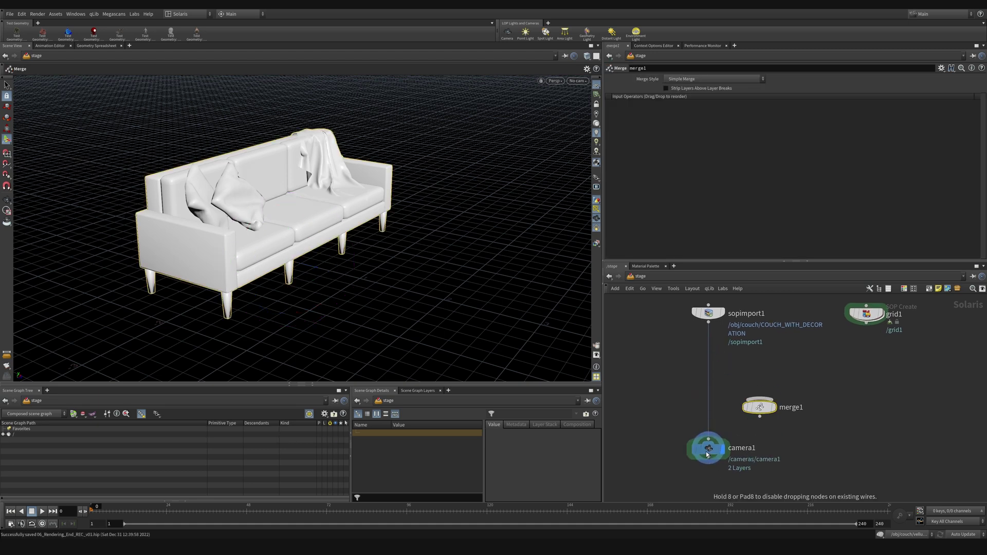
drag(761, 397, 865, 339)
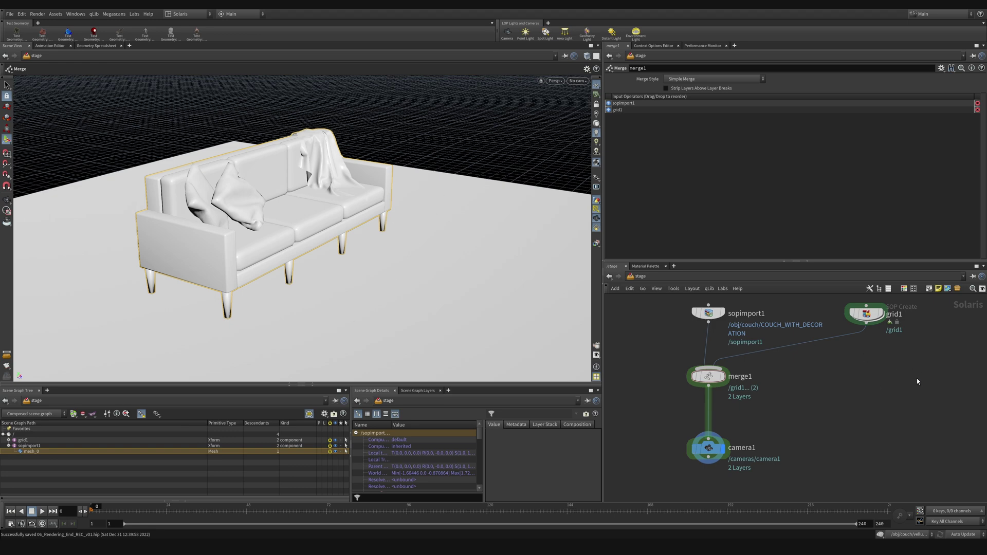
drag(913, 369, 862, 315)
middle_drag(925, 348, 916, 372)
mouse_move(830, 311)
mouse_down()
mouse_move(900, 367)
mouse_move(841, 328)
mouse_up()
drag(772, 303, 658, 360)
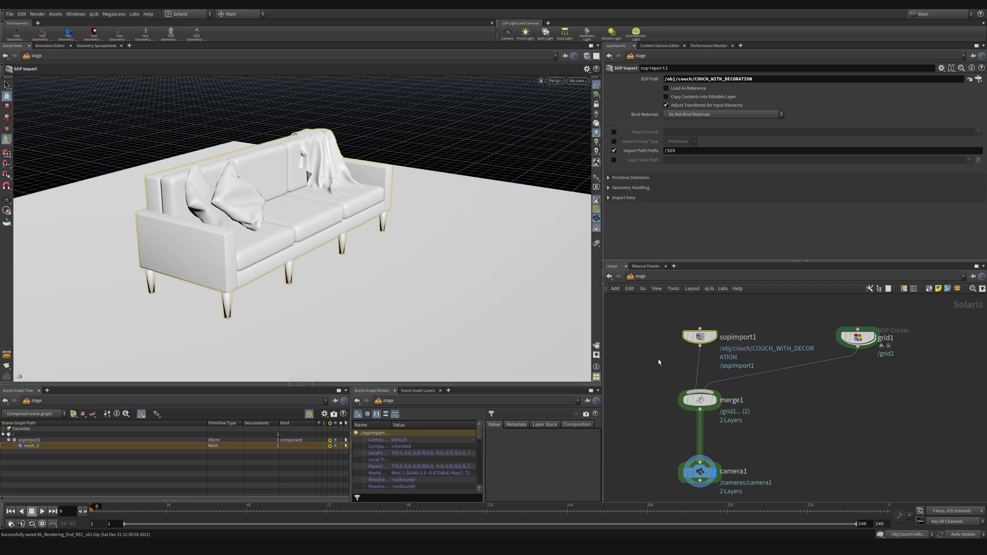
Enter the grid1 node's internal geometry network, frame the grid, and inspect it from different angles
mouse_move(684, 338)
click(866, 341)
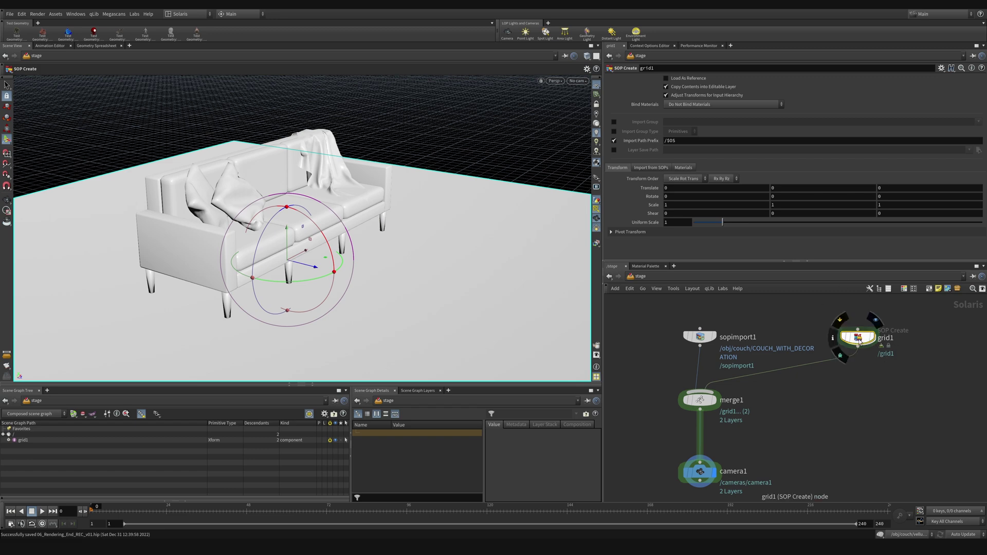
double_click(860, 339)
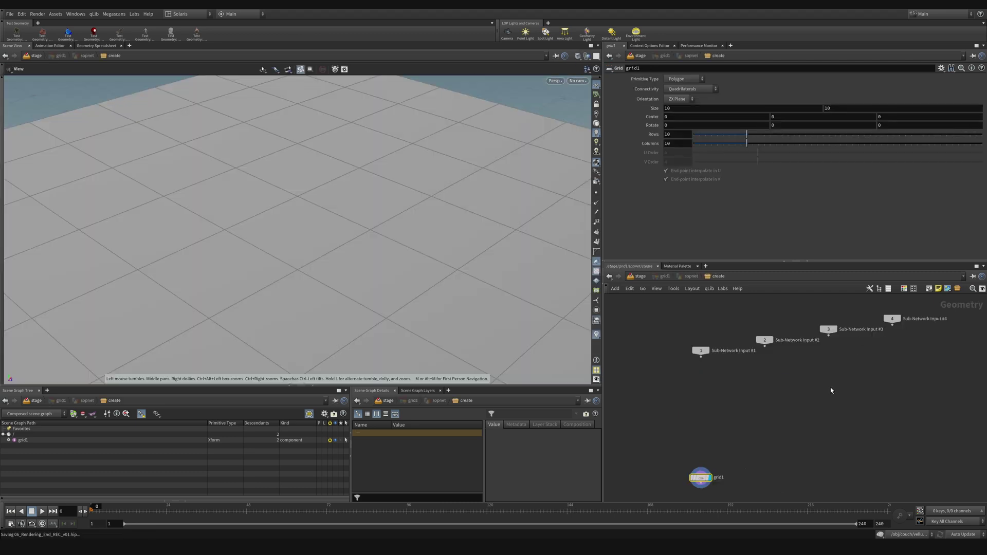
drag(351, 203, 454, 218)
key(f)
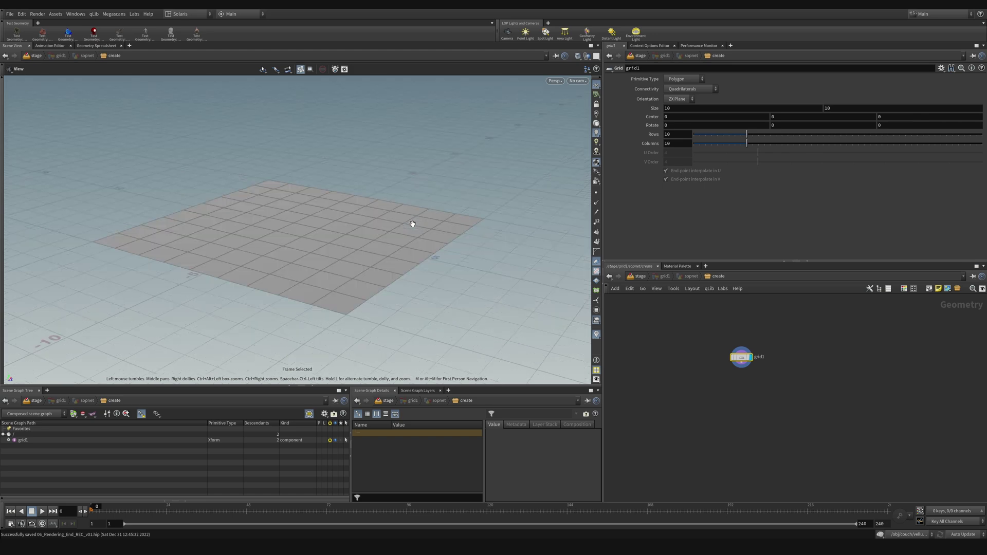
scroll(267, 247, up, 3)
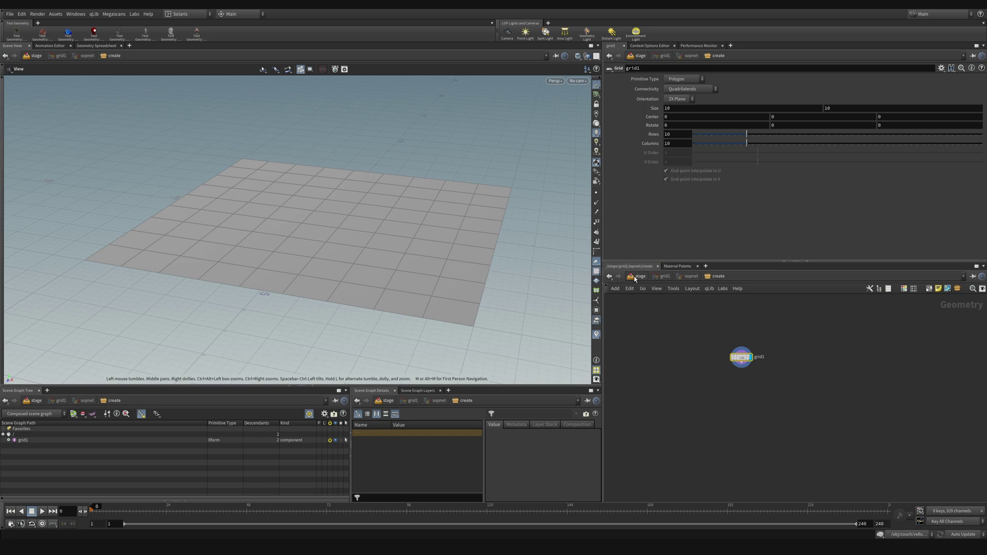
drag(337, 201, 340, 225)
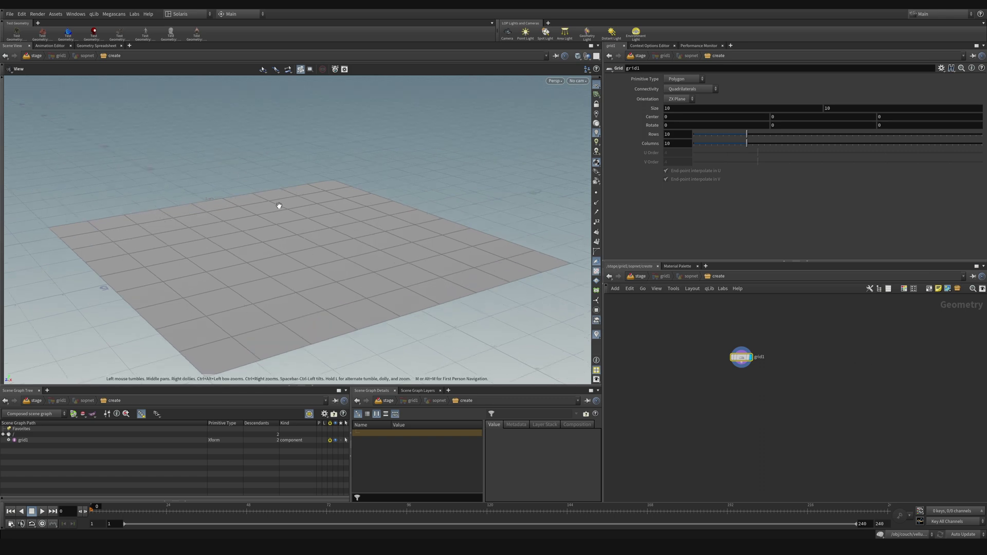
drag(441, 225, 363, 286)
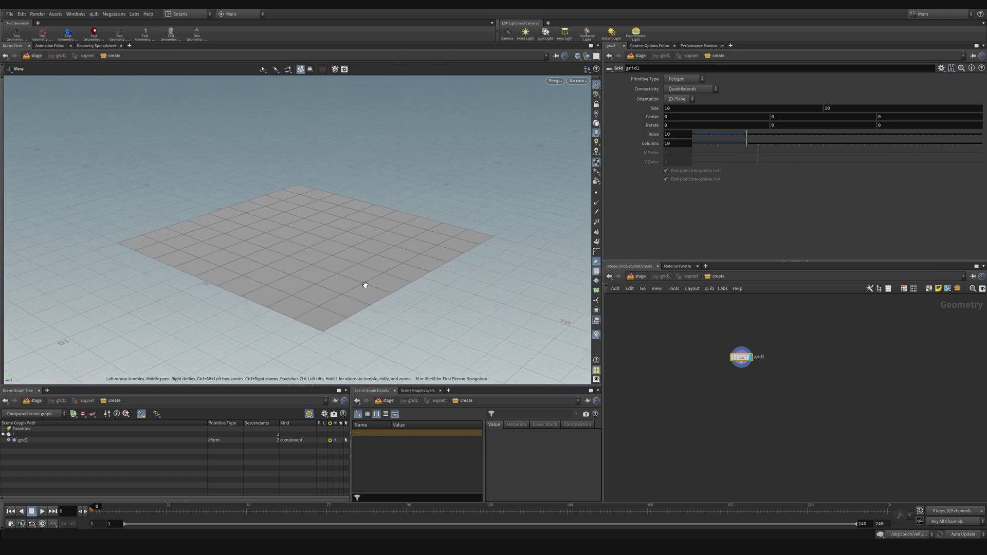
Add a Transform node fed by grid1, display its result, and show grid1 as a template
key(Tab)
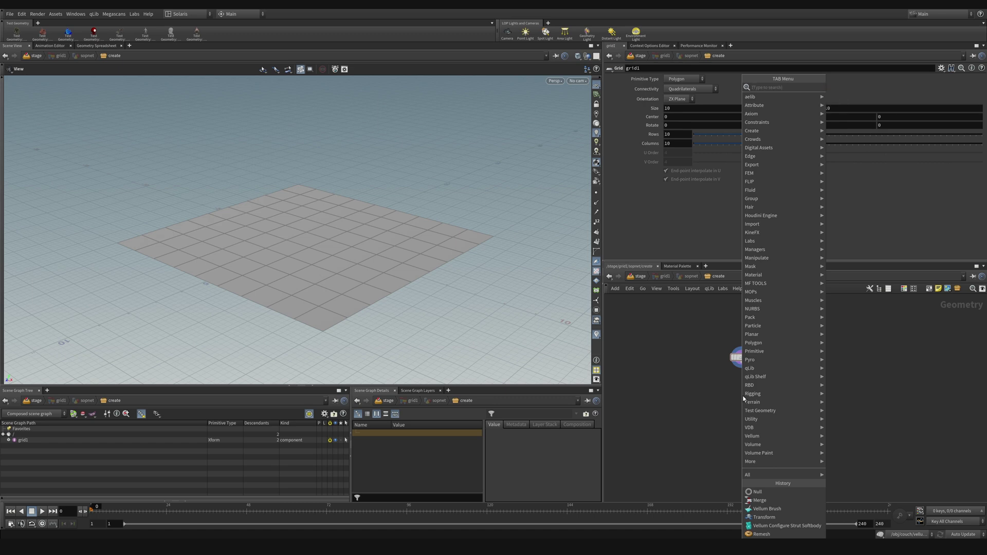
text(transf)
key(Return)
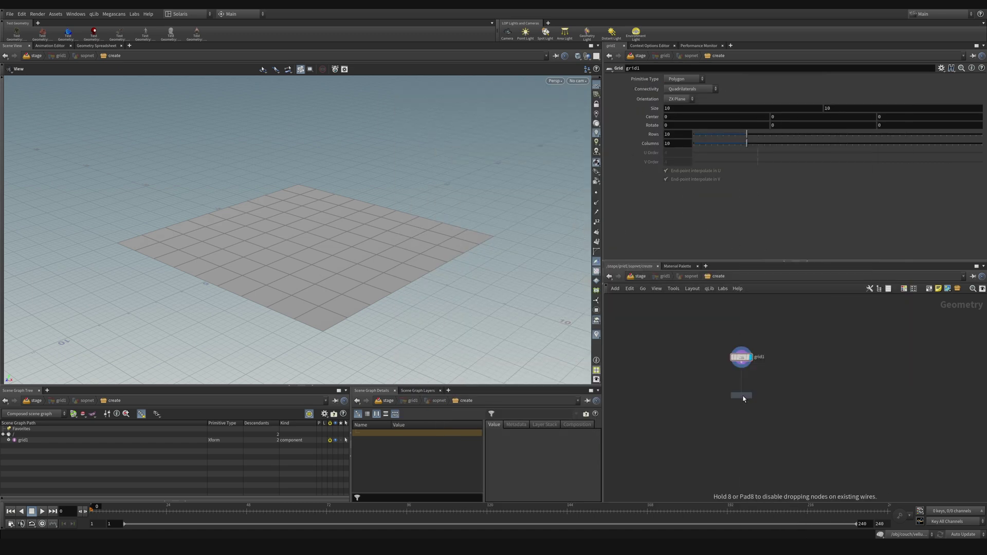
click(742, 399)
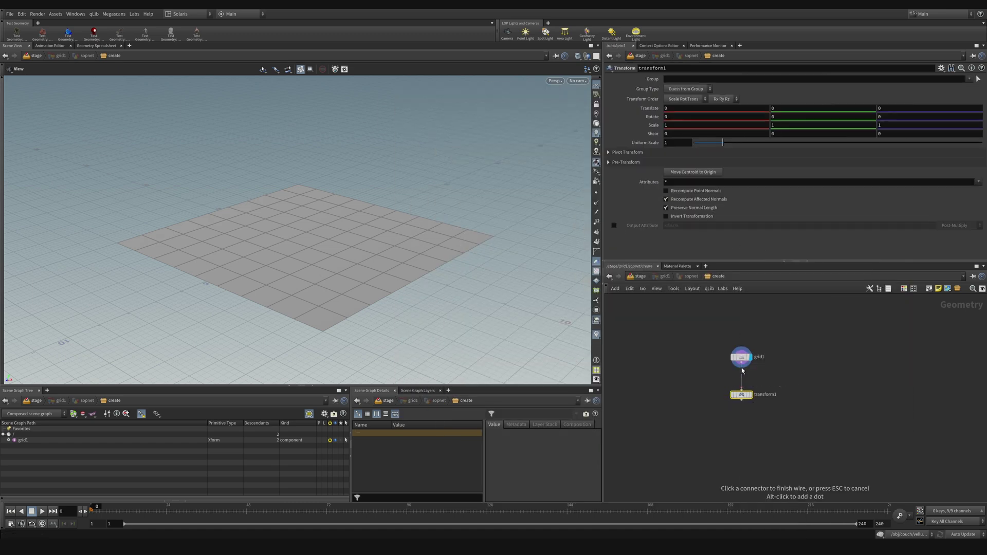
drag(753, 399, 789, 397)
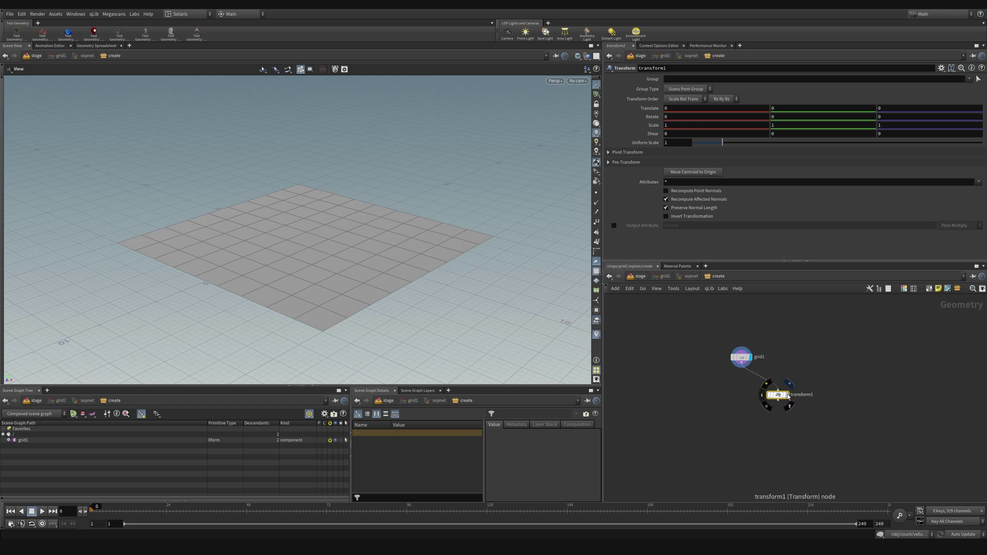
scroll(790, 398, up, 5)
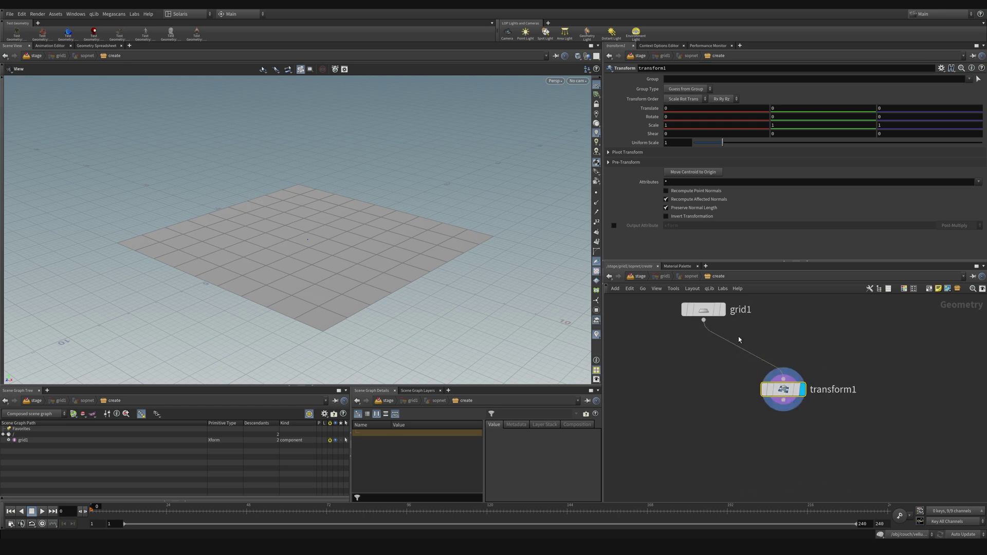
click(719, 312)
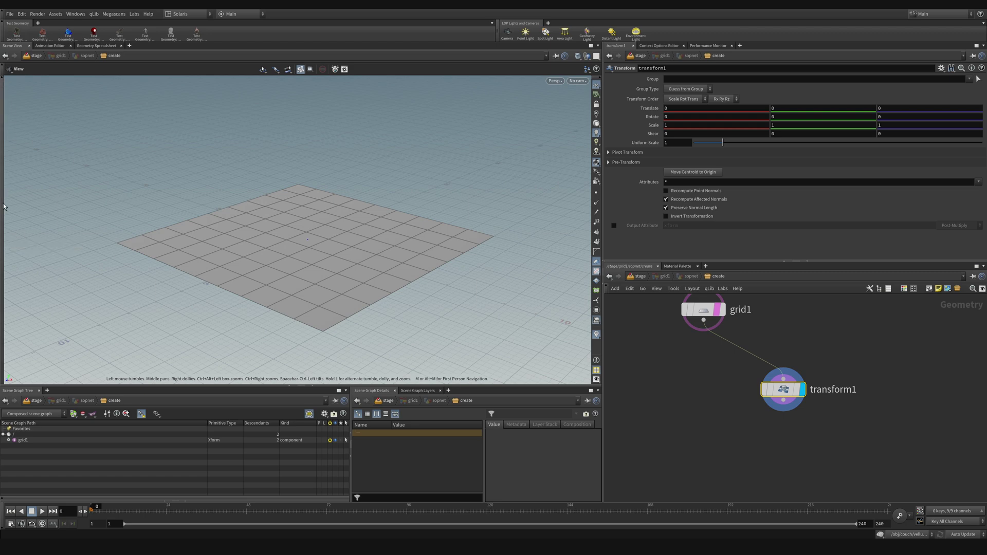
Show the transform handle and rotate the grid 90 degrees about X so it stands upright
click(2, 89)
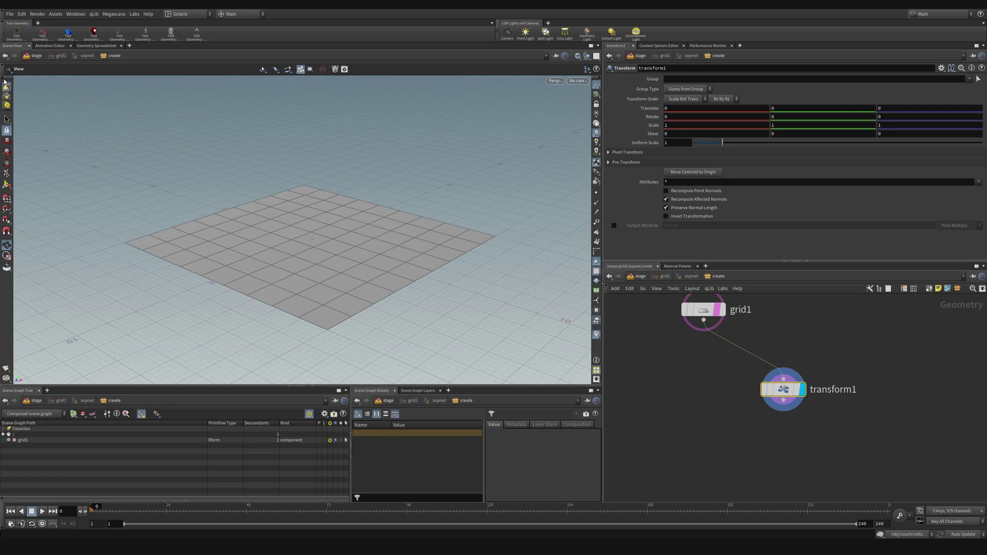
click(7, 184)
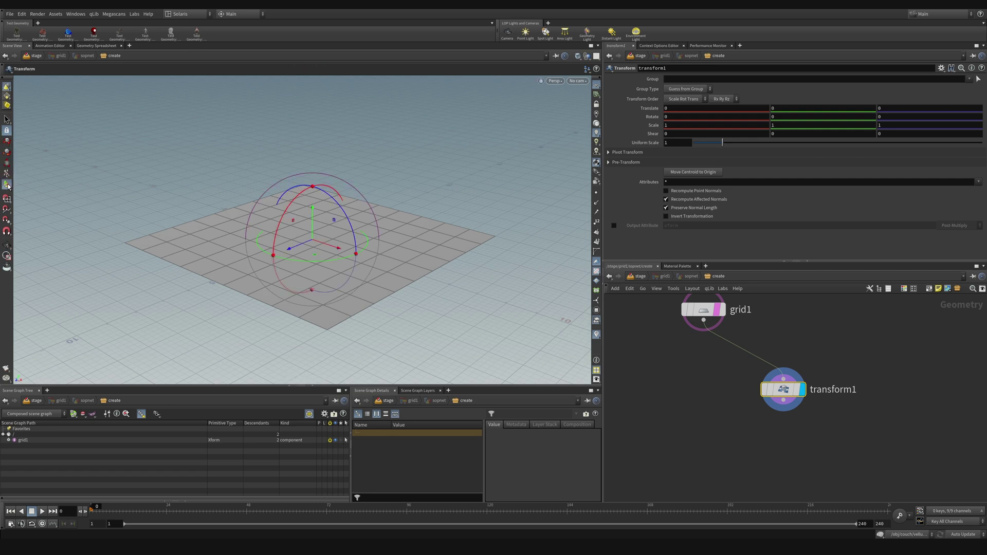
drag(292, 207, 249, 291)
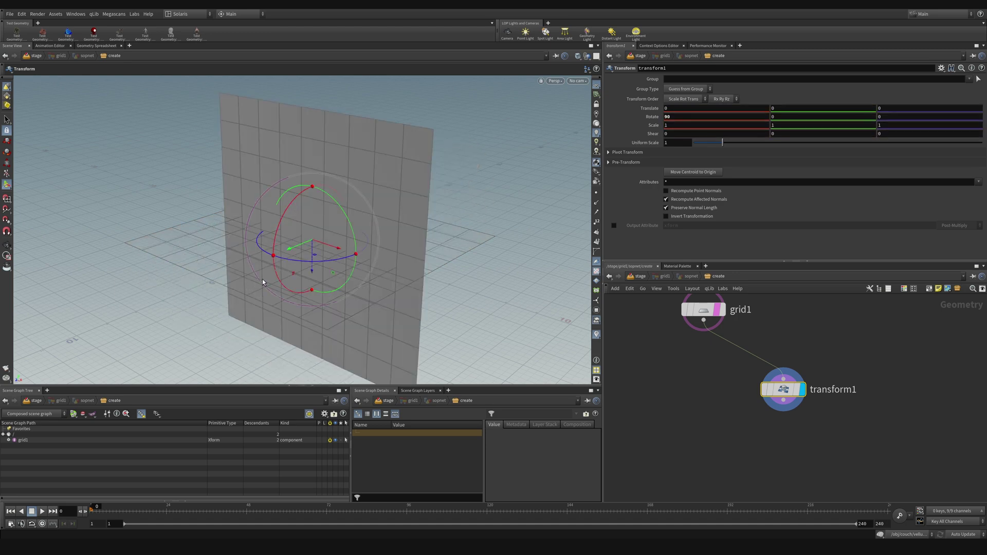
Move the upright grid back by setting transform1's Z translation to -5, and save the scene
drag(299, 252, 365, 196)
click(923, 108)
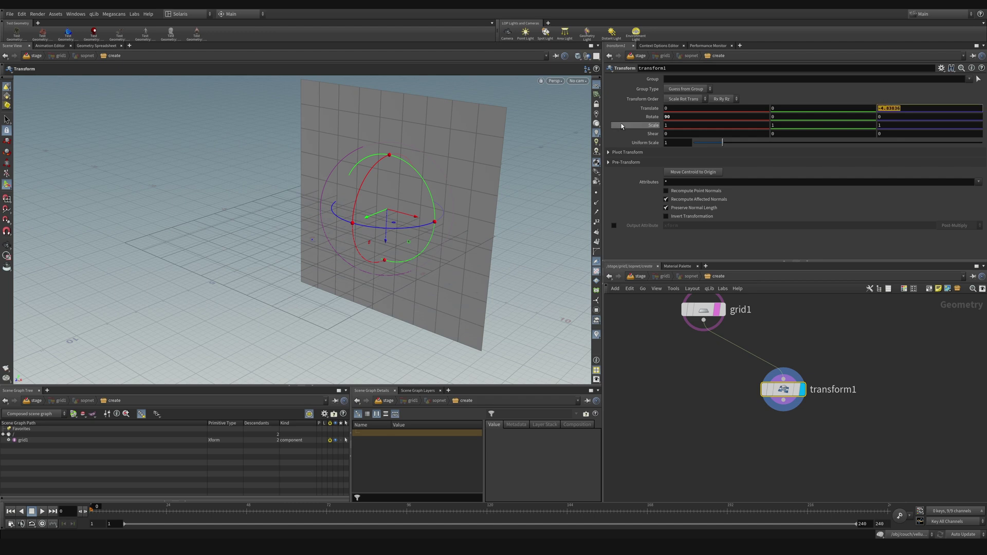
text(-5)
key(Return)
key(ctrl+s)
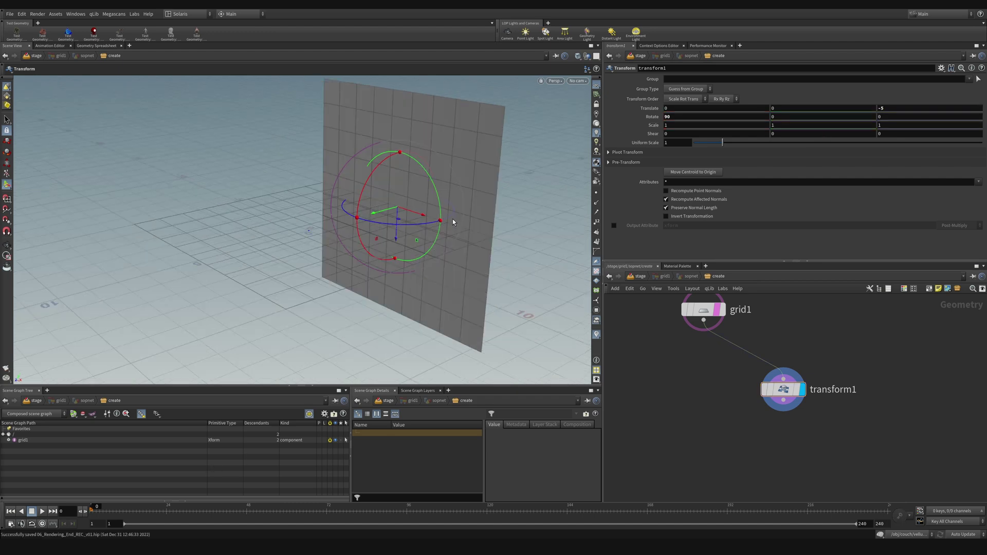
Add a Merge node that combines grid1 and transform1, and display its result
key(Tab)
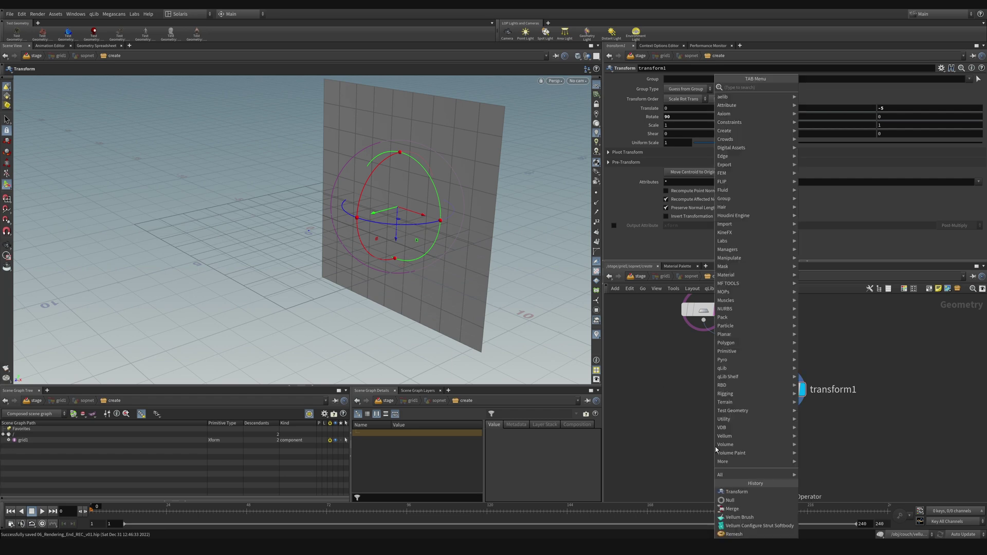
text(mer)
key(Return)
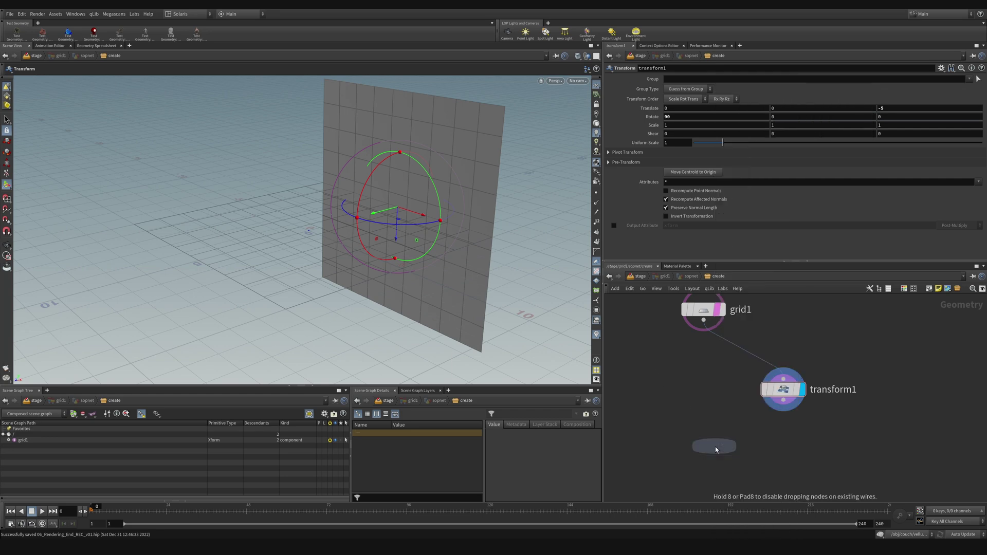
click(716, 448)
drag(703, 338, 718, 437)
drag(783, 401, 718, 438)
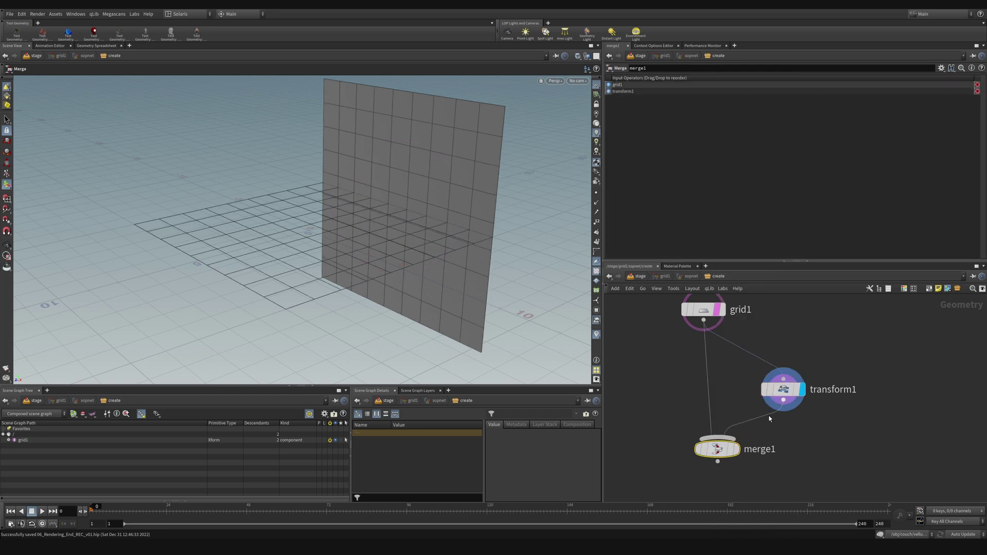
click(736, 448)
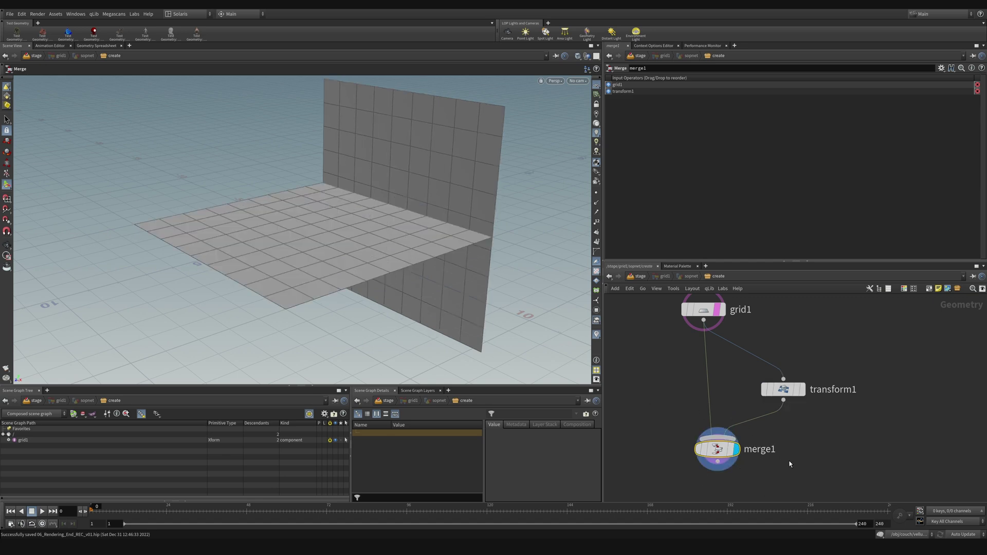
Raise the upright grid by setting transform1's Y translation to 3.5, and select merge1
mouse_move(789, 465)
middle_down()
mouse_move(763, 399)
mouse_move(794, 447)
middle_up()
click(757, 395)
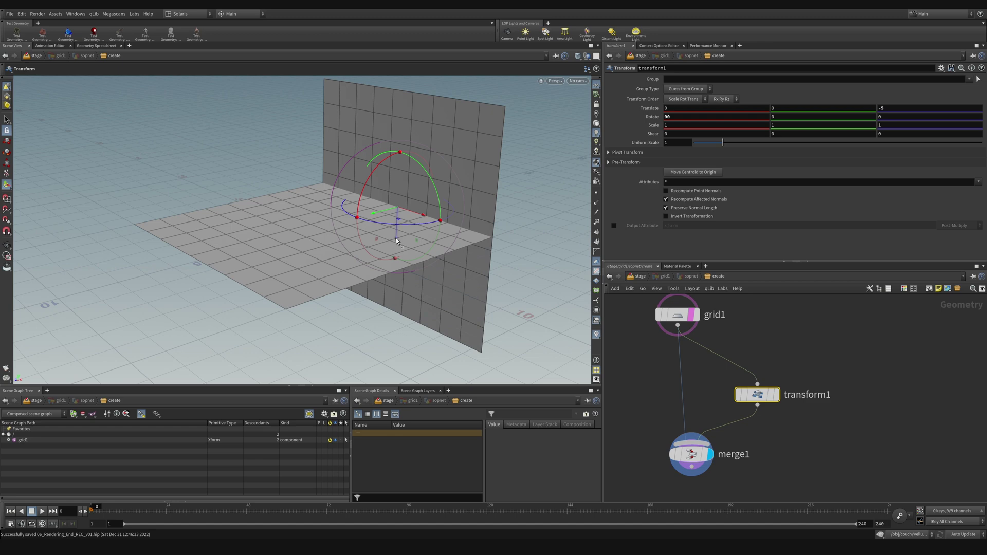
drag(399, 241, 389, 163)
key(r)
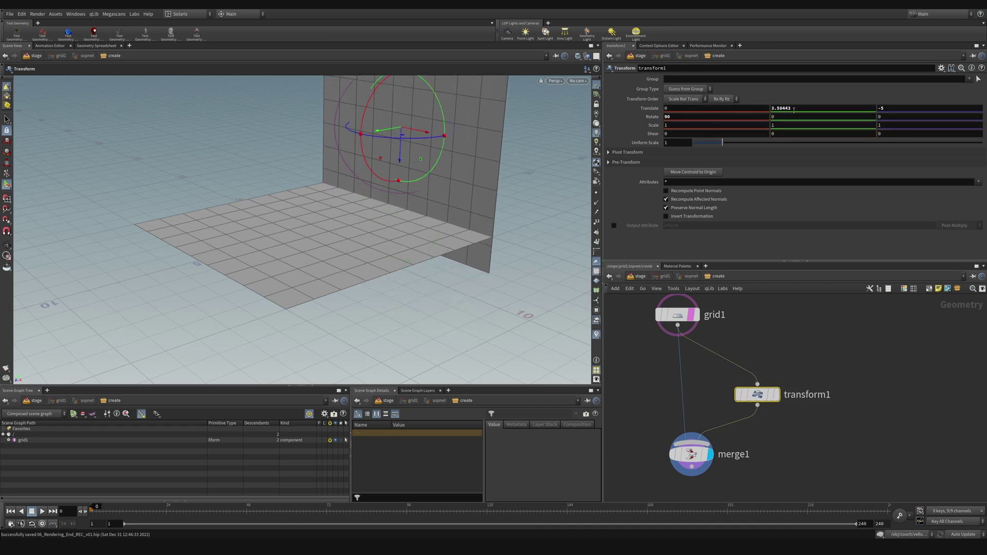
click(794, 109)
text(3.5)
key(Return)
middle_drag(863, 403, 869, 412)
click(716, 421)
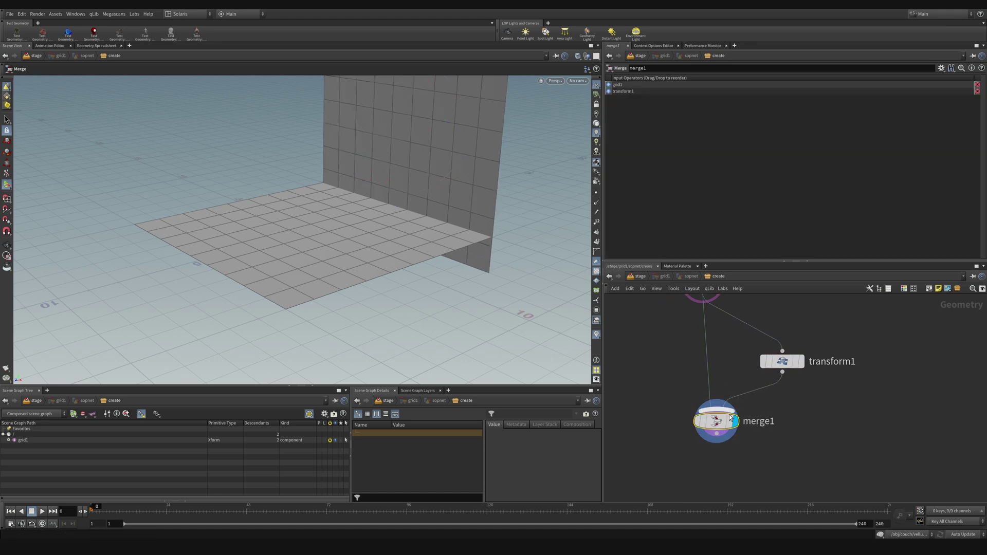
Return to the stage network and move the floor and backdrop forward by setting grid1's Z translation to 4
click(642, 276)
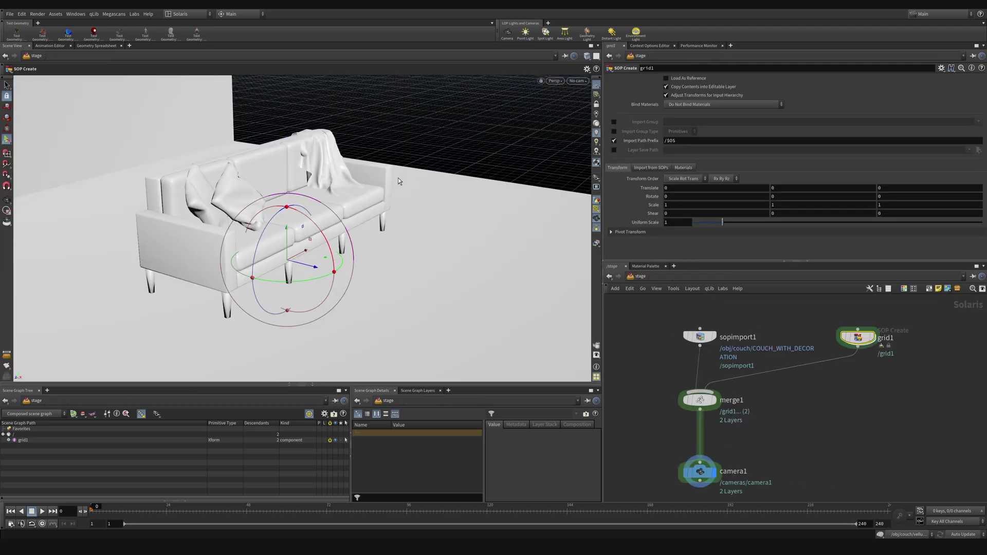
alt+drag(446, 178, 219, 144)
key(Escape)
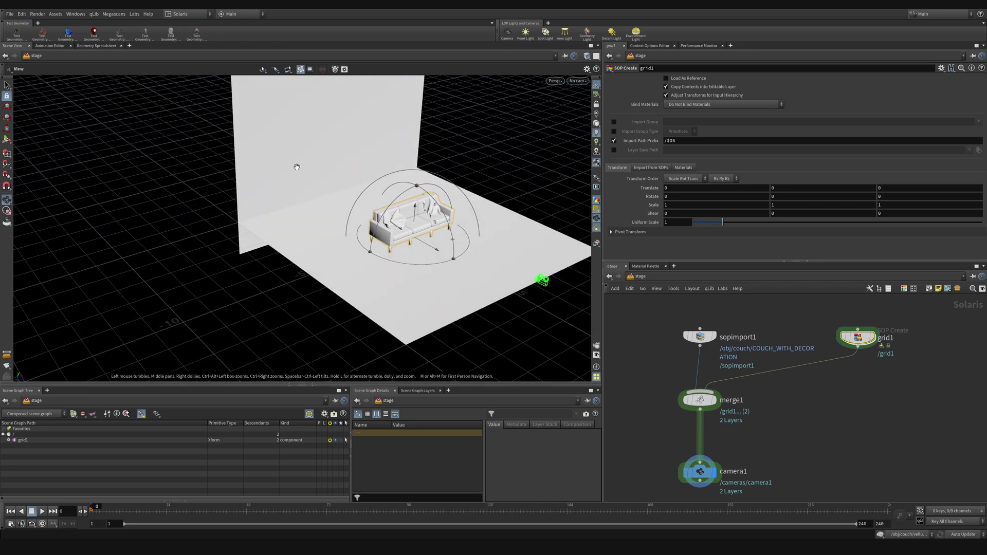
drag(334, 236, 363, 231)
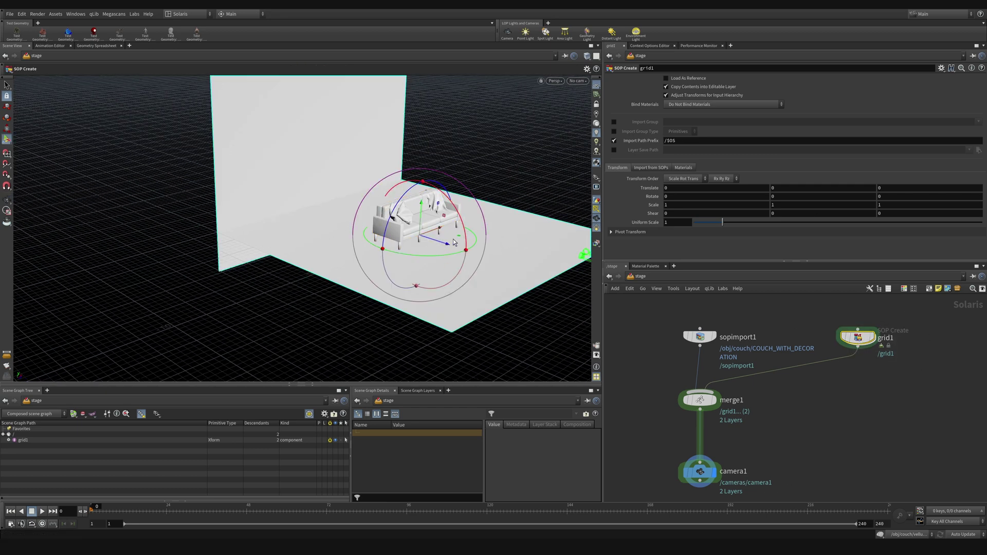
drag(454, 242, 562, 296)
alt+drag(401, 227, 474, 210)
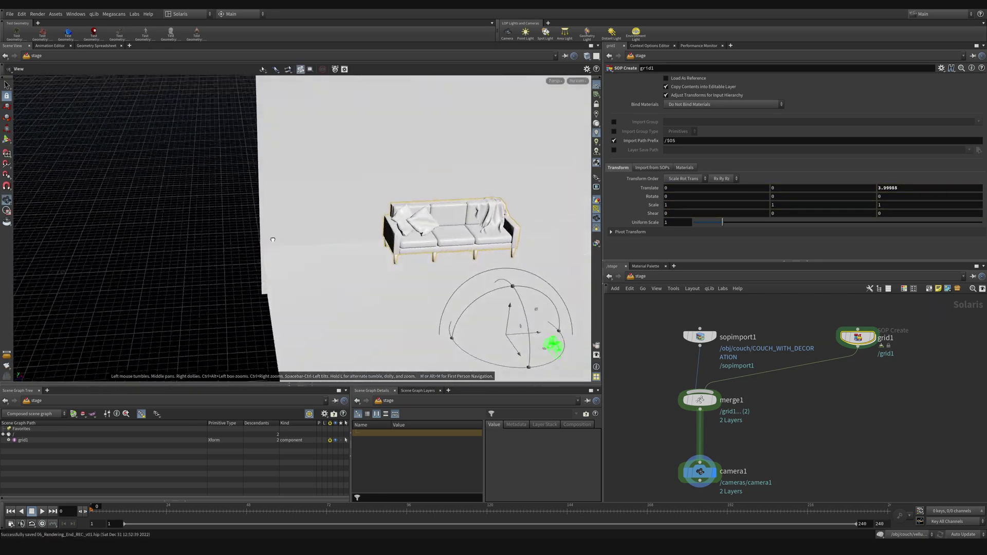
alt+drag(430, 211, 452, 211)
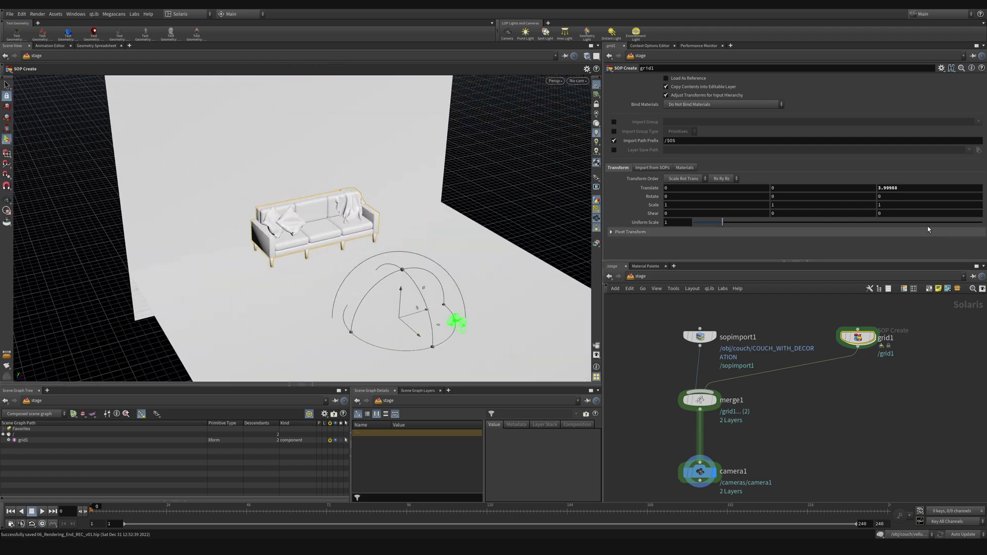
click(910, 189)
text(4)
key(Return)
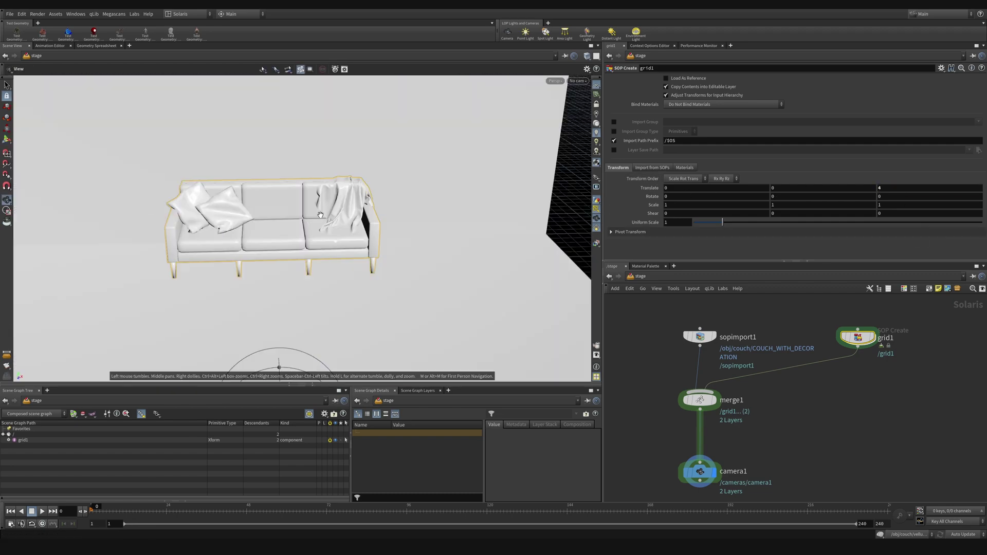
alt+drag(278, 268, 330, 234)
key(r)
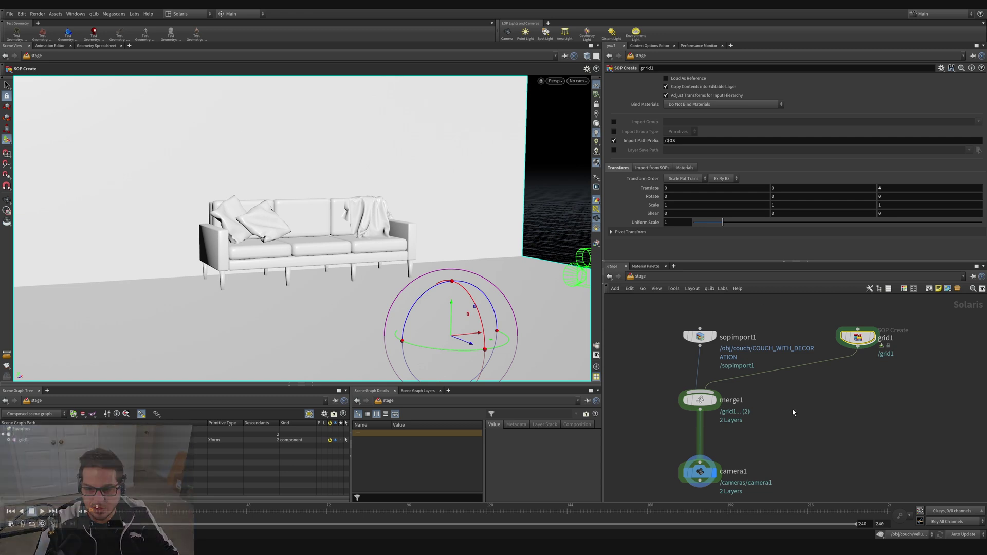
Add a Dome Light node fed by camera1, display its result, and save the scene
middle_drag(806, 492, 812, 403)
key(Tab)
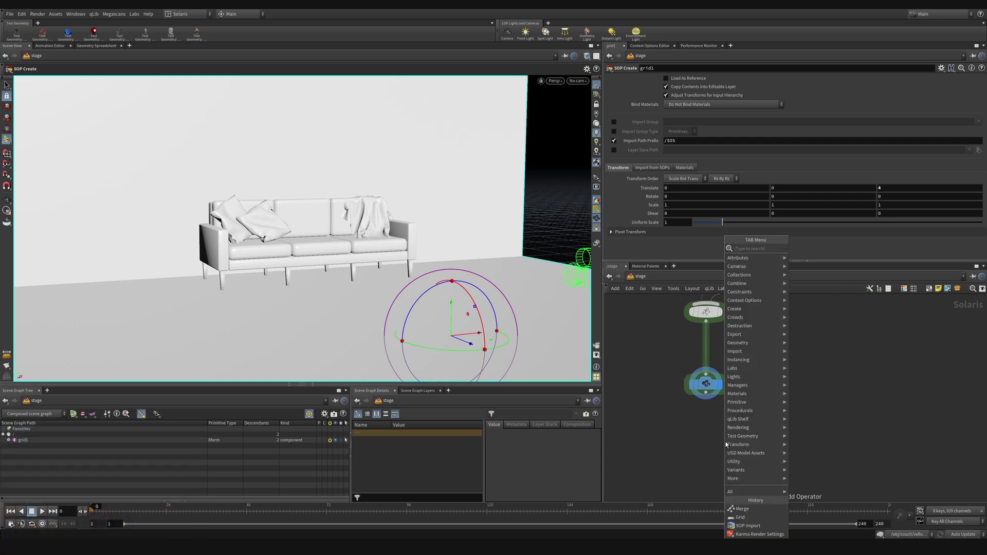
text(dome)
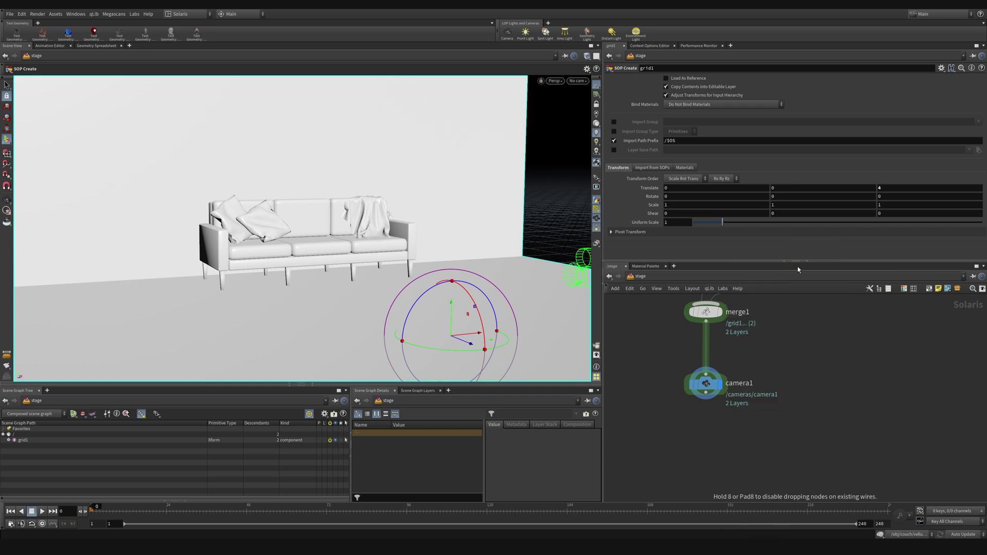
click(810, 249)
click(708, 435)
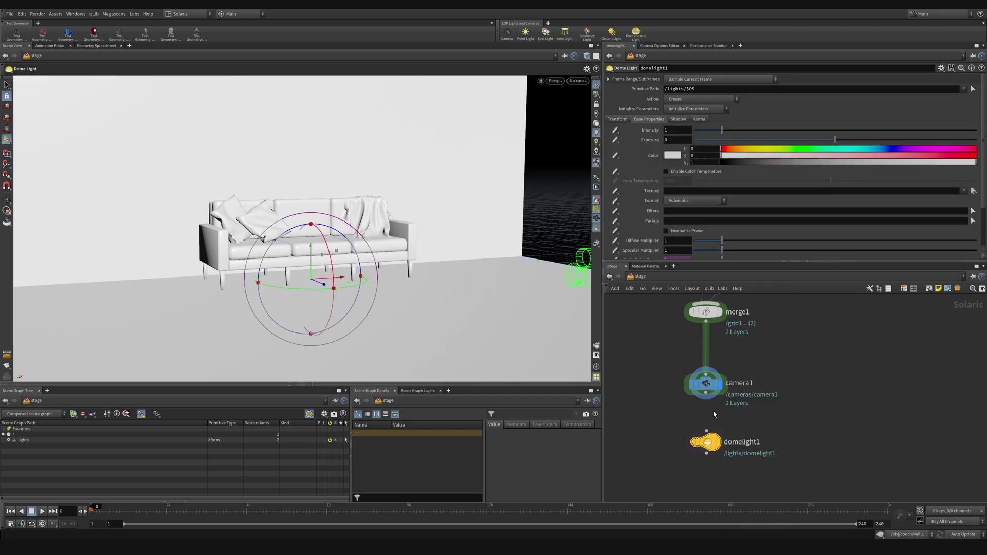
drag(707, 394, 706, 431)
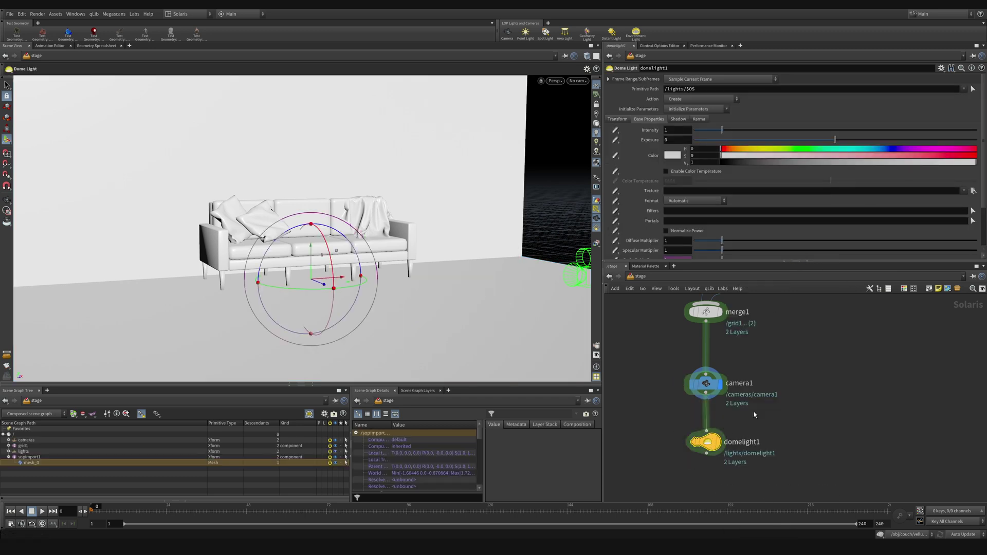
mouse_move(720, 447)
key(ctrl+s)
click(723, 425)
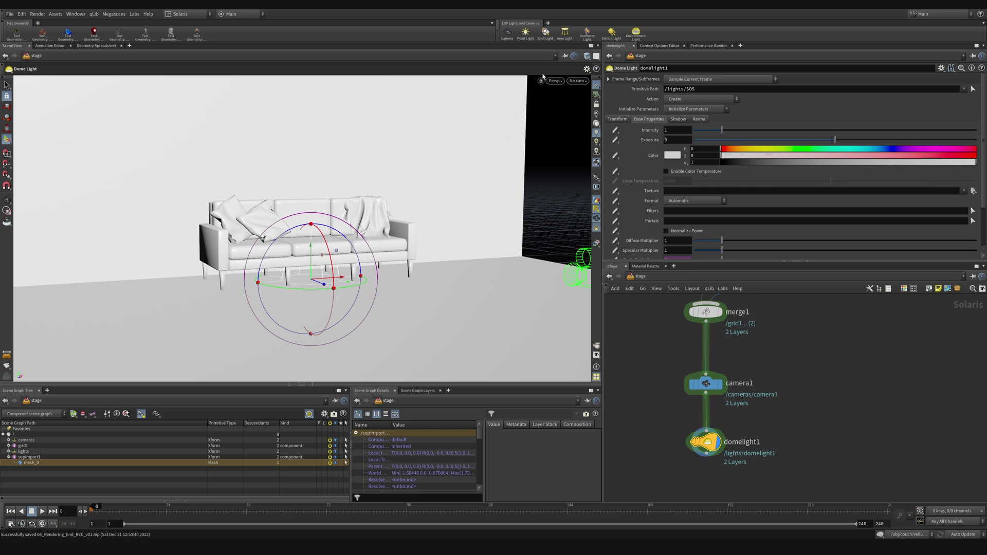
Look through /cameras/camera1 in the viewport and switch the viewport renderer to Karma
click(577, 81)
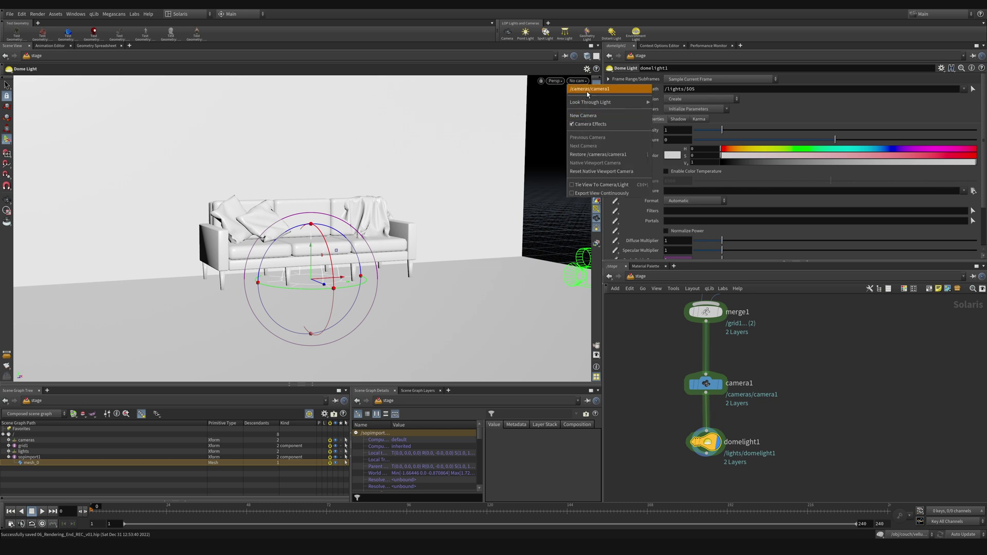
click(589, 89)
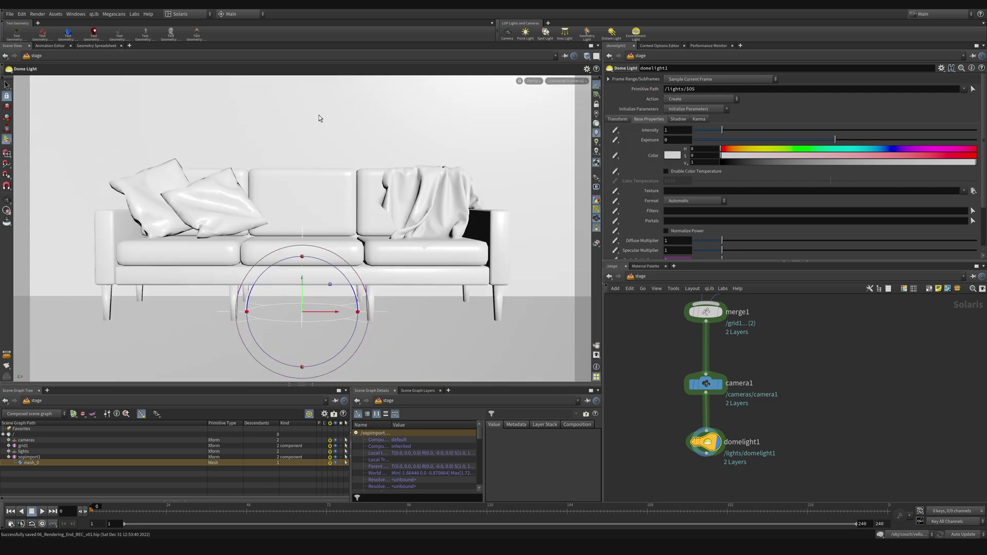
click(534, 82)
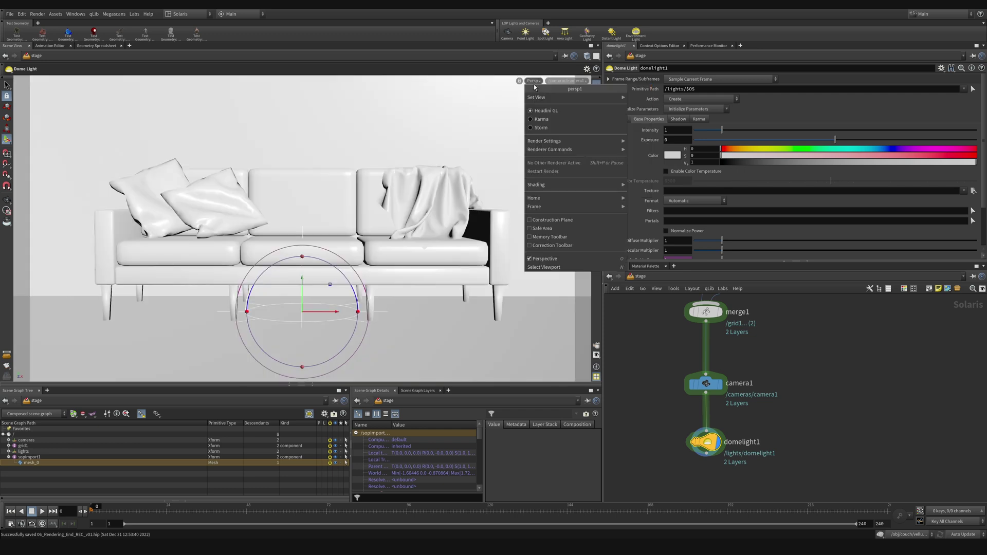
click(537, 122)
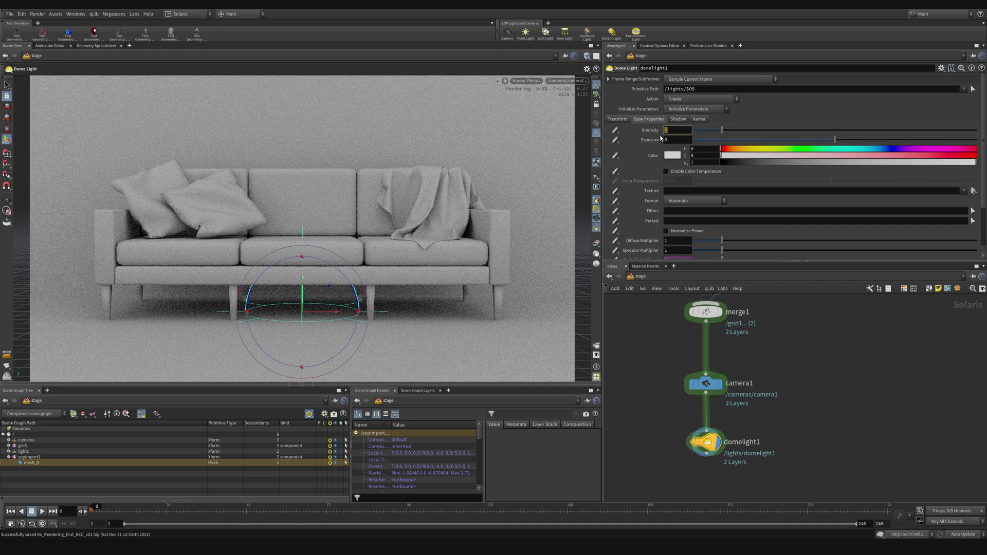
Try an intensity of 5 on the dome light, and settle on an intensity of 2
text(5)
key(Return)
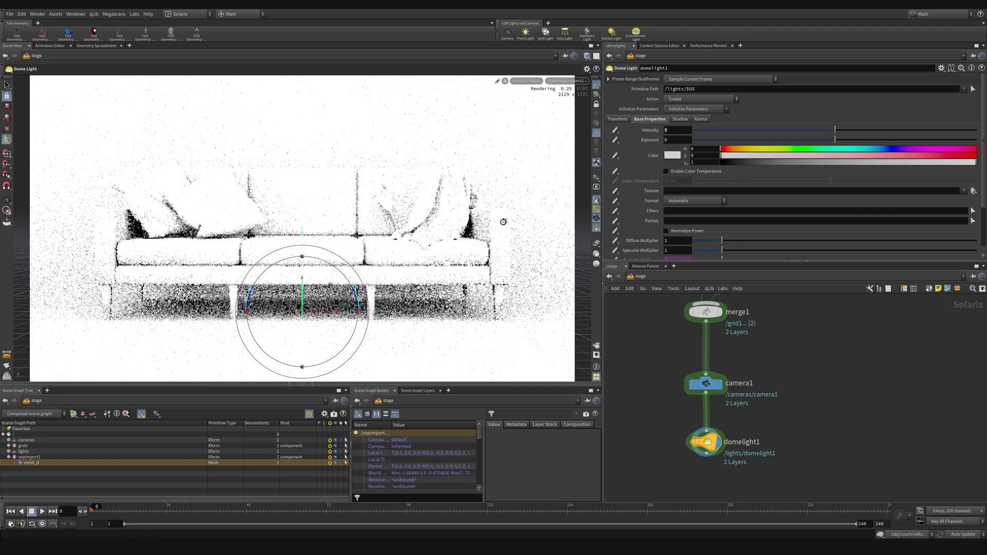
drag(678, 131, 641, 147)
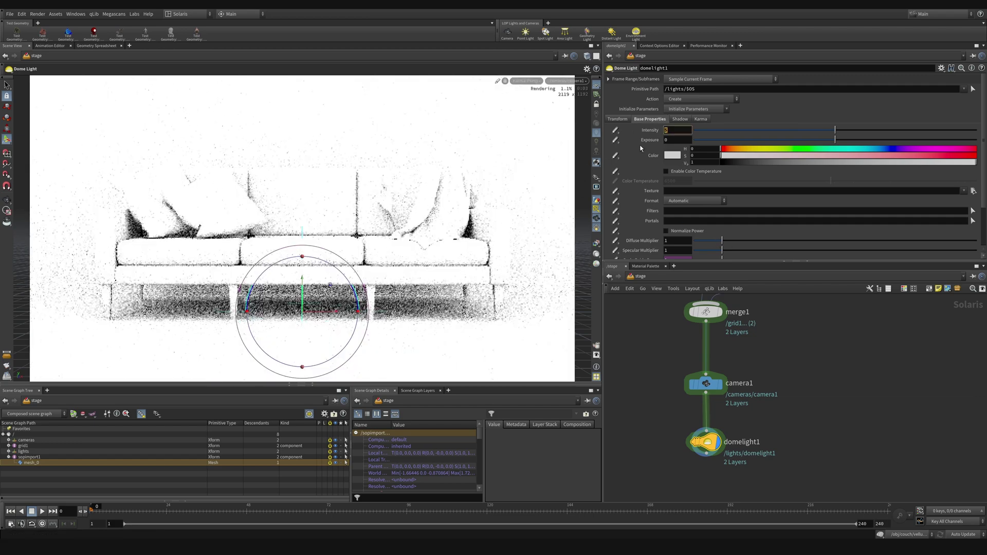
text(2)
key(Return)
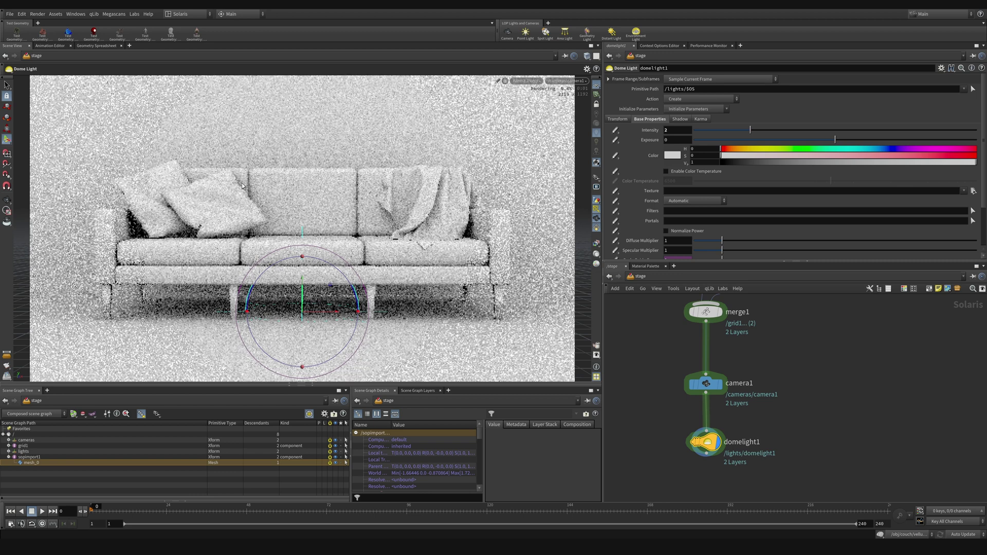
Tint the dome light a warm orange with a hue of 30 and a saturation of 0.302
click(737, 149)
click(766, 156)
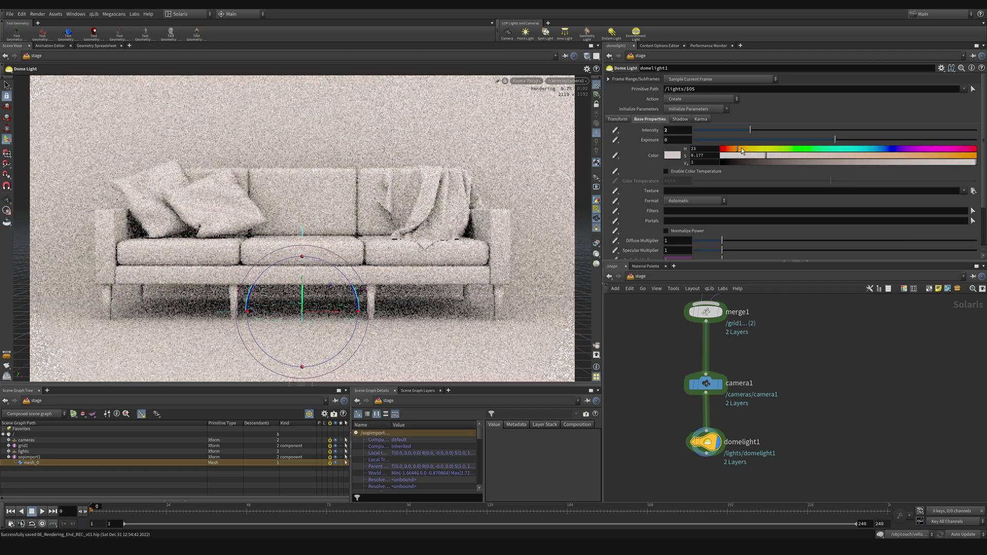
click(744, 150)
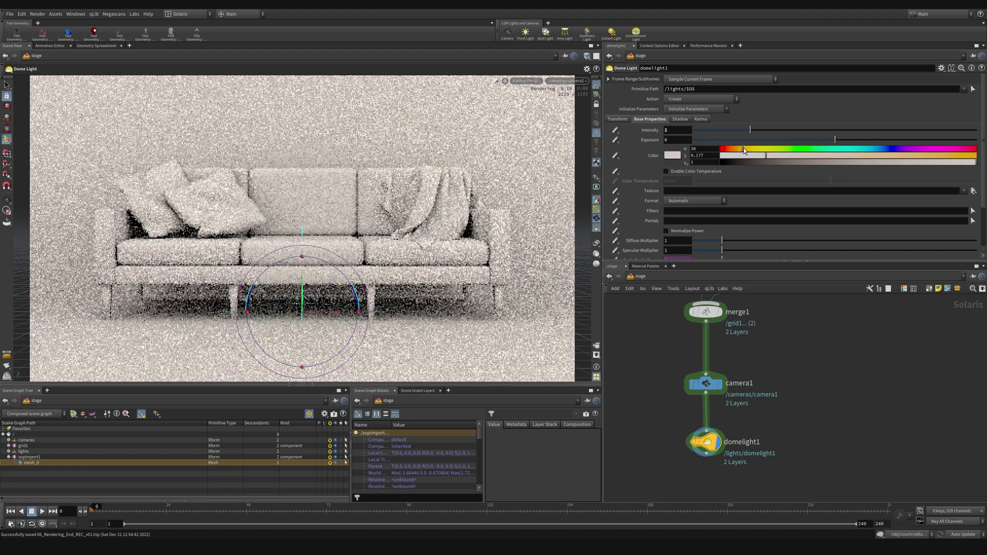
drag(803, 158, 797, 159)
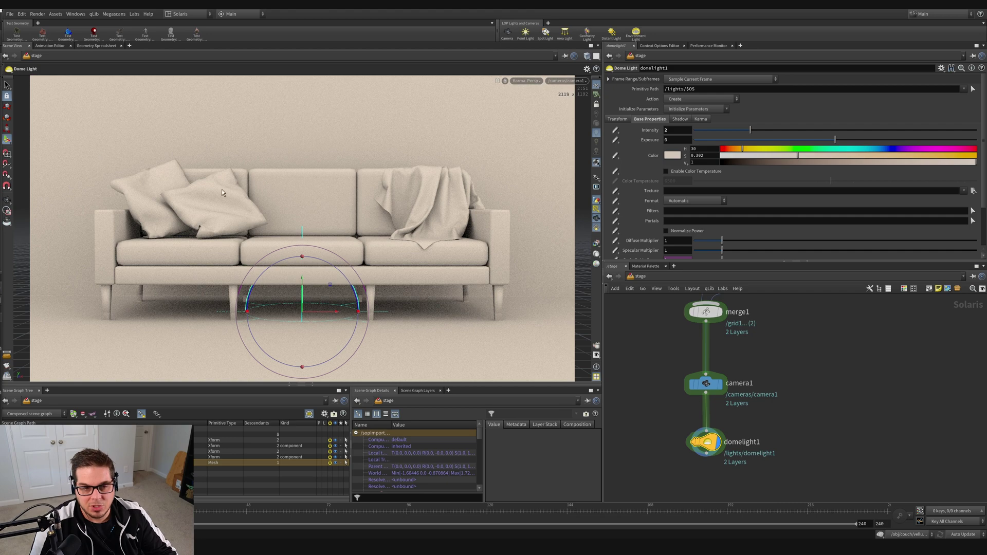
Add a Distant Light node after domelight1, display its result, and activate the move handle for it
middle_drag(842, 430, 842, 371)
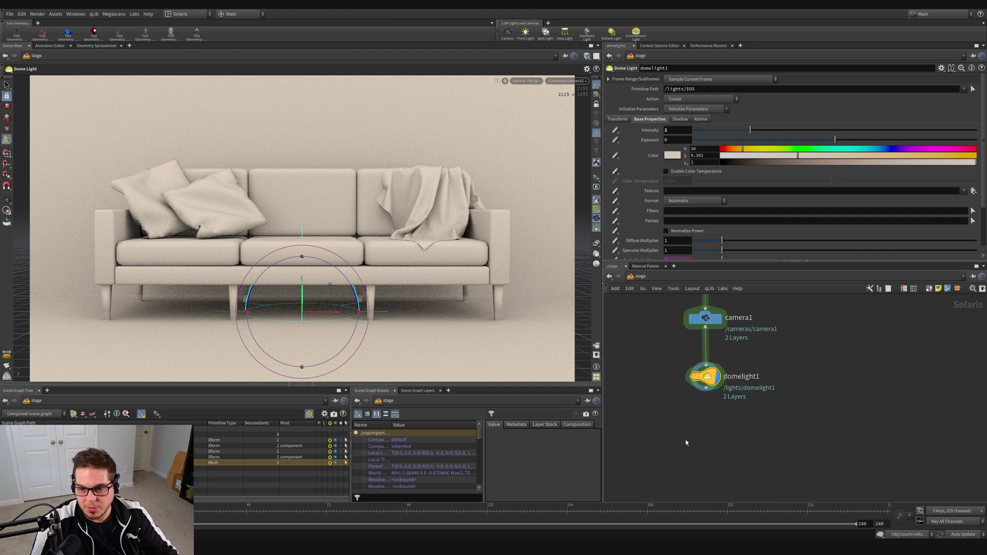
key(Tab)
text(dis)
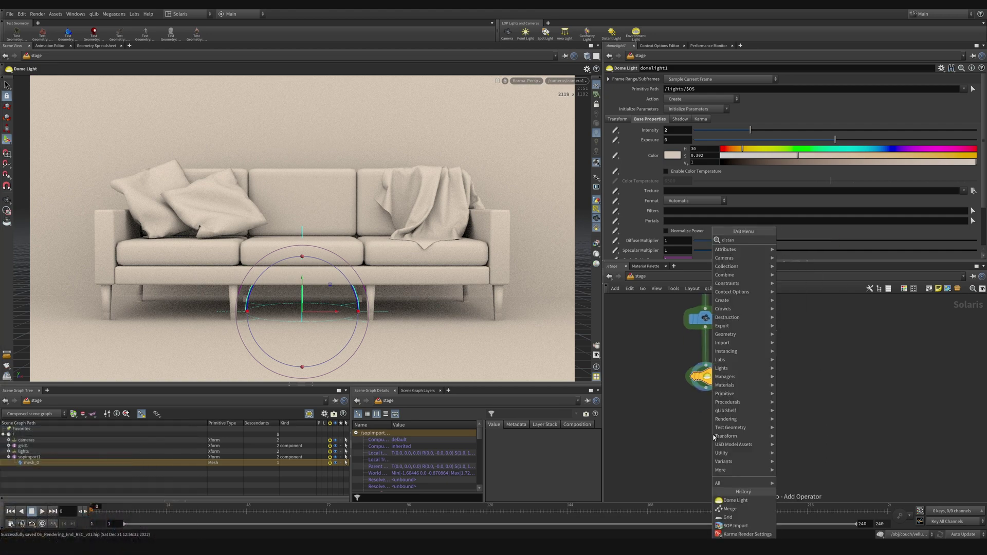
key(Return)
click(704, 449)
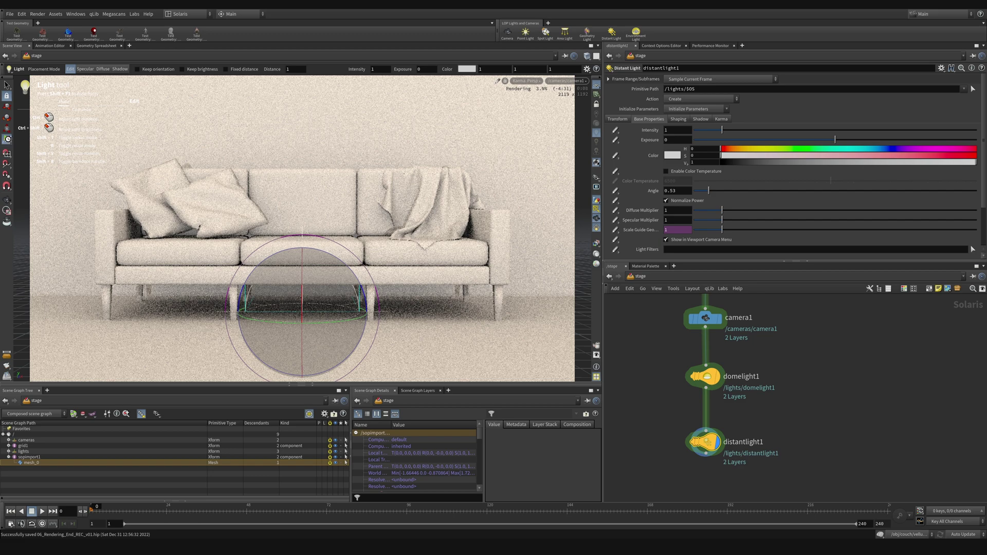
click(7, 108)
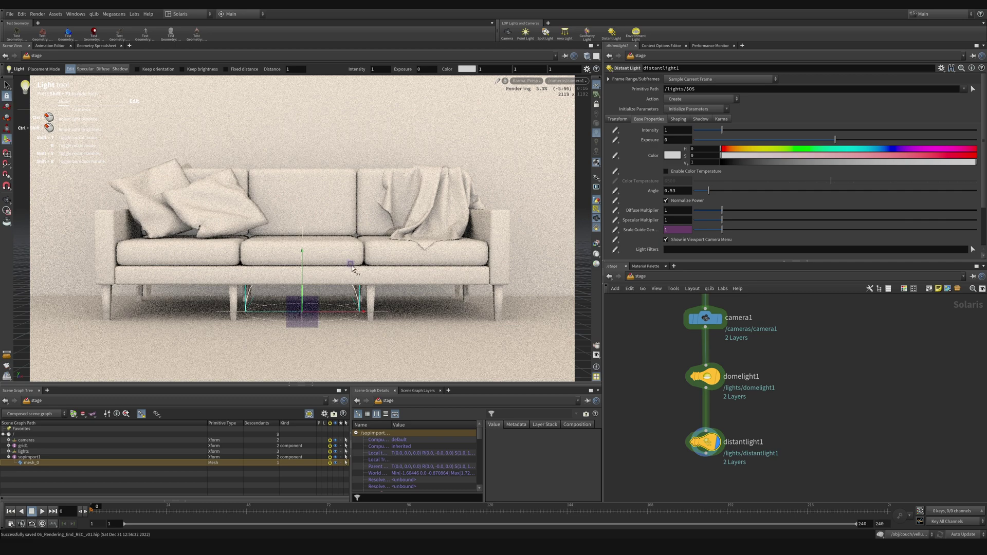
Move the distant light up above the couch's pillow end, working in the Houdini GL viewport renderer, and save the scene
click(182, 143)
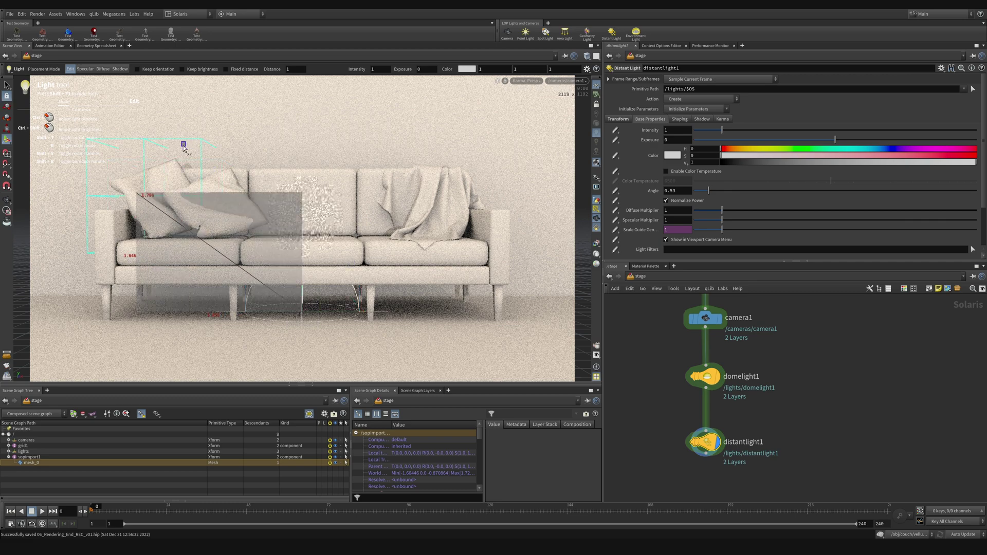
drag(184, 144, 184, 145)
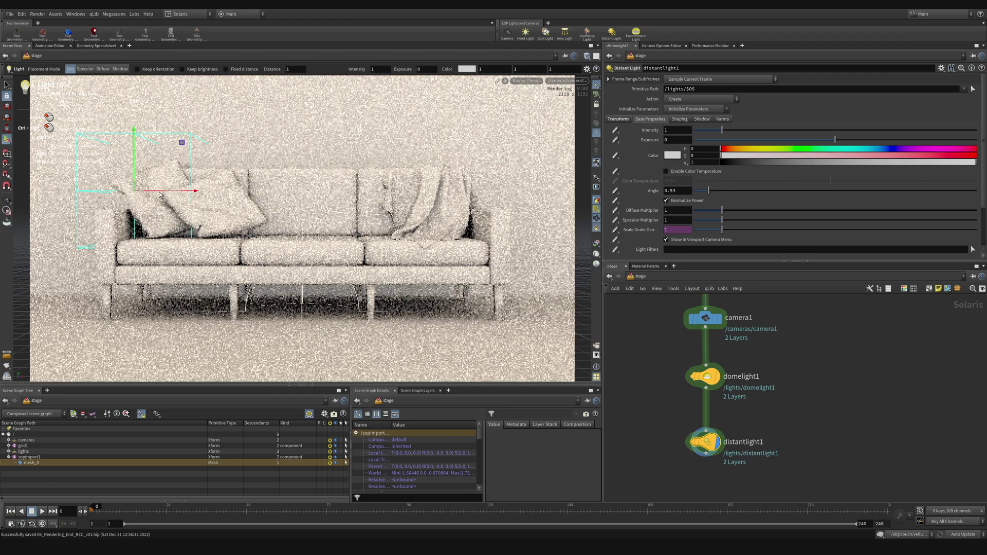
click(525, 81)
click(535, 111)
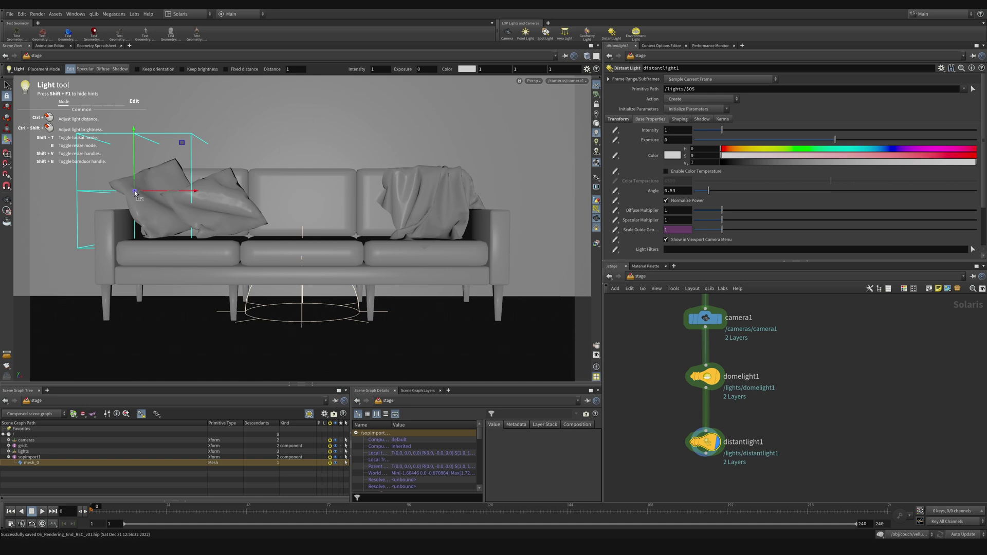
drag(137, 194, 112, 183)
key(ctrl+s)
Rotate the distant light to shine diagonally down across the couch, and move it farther up and out beyond the pillow end
click(7, 118)
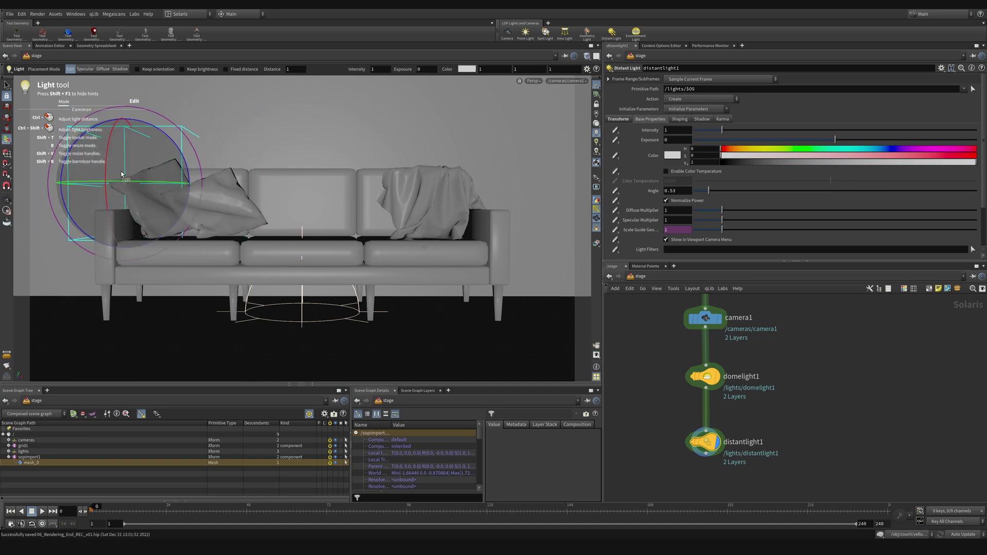
mouse_move(126, 180)
mouse_down()
mouse_move(88, 183)
mouse_move(137, 173)
mouse_up()
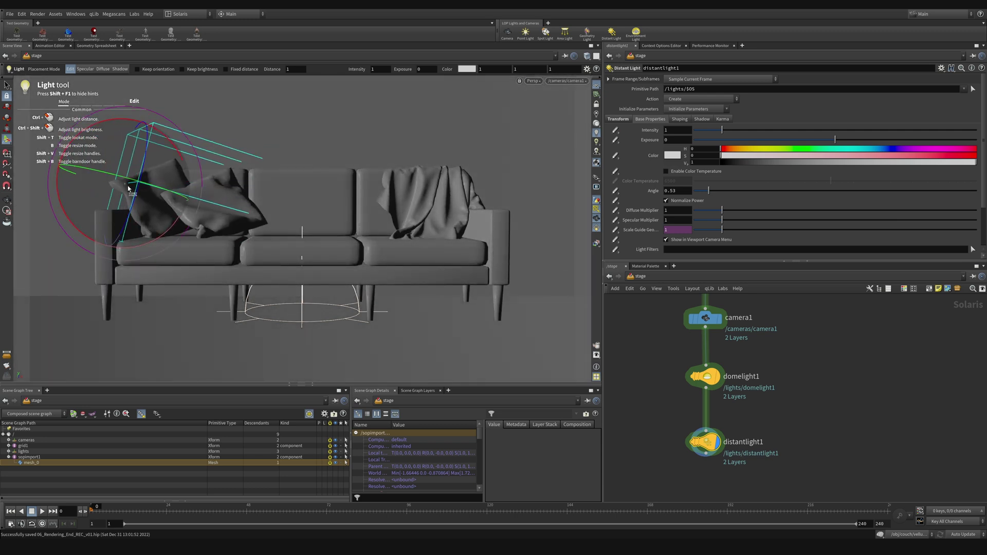
key(e)
key(w)
key(r)
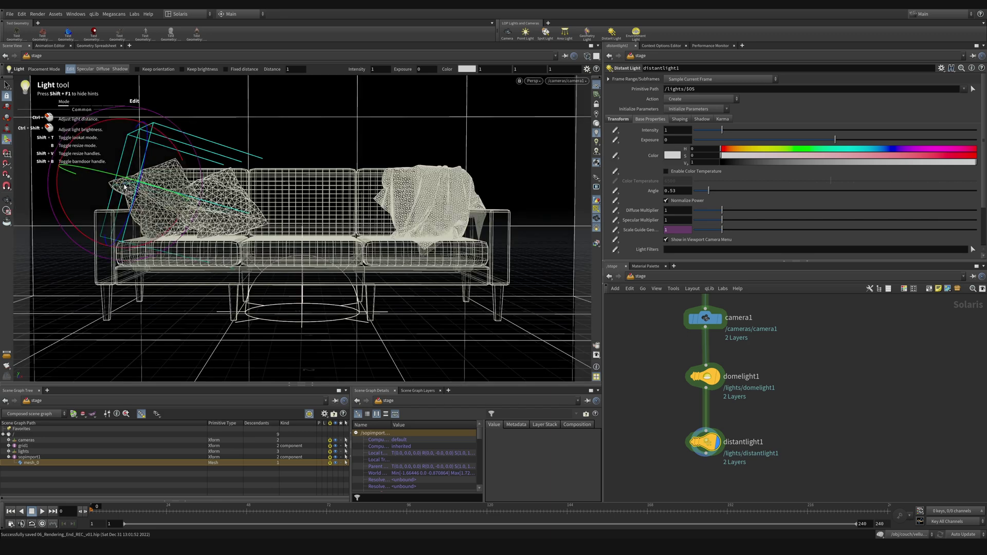
key(w)
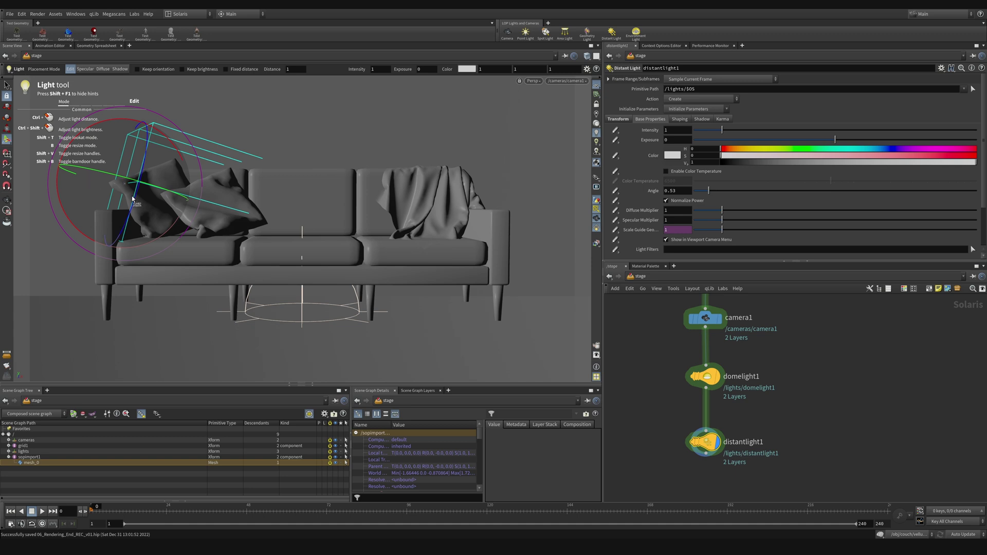
drag(59, 195, 58, 193)
key(e)
drag(130, 191, 95, 175)
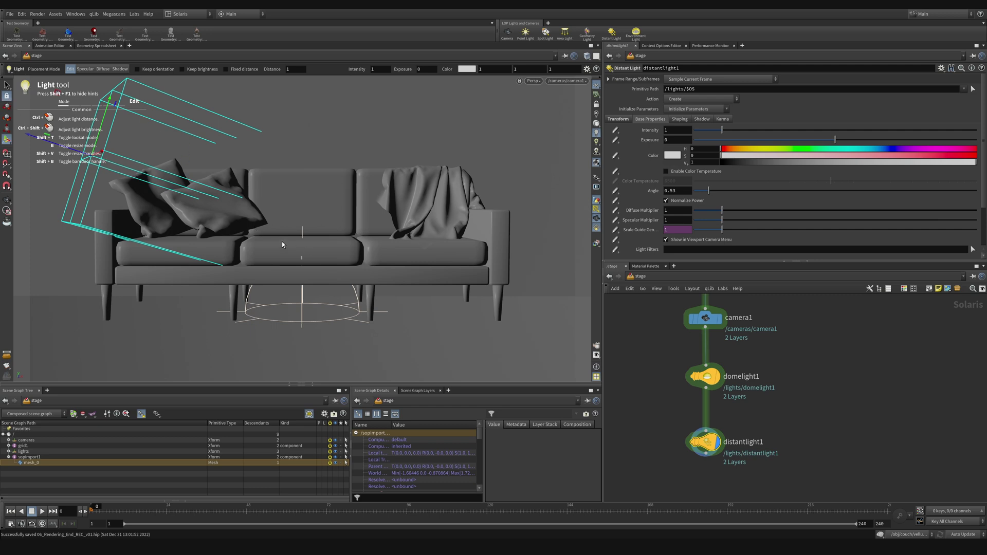
Switch the viewport renderer to Karma and bypass domelight1 so only the distant light illuminates the couch
click(539, 82)
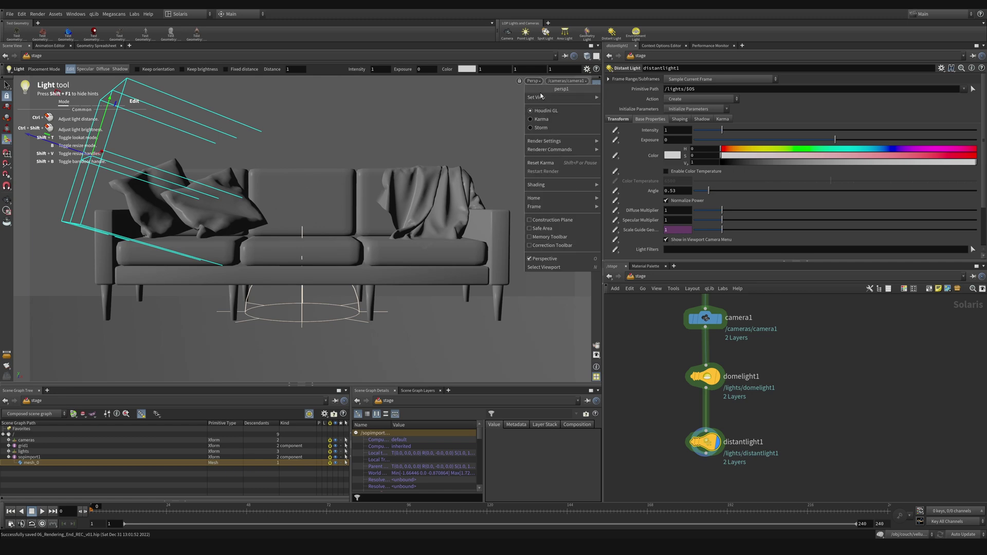
click(546, 123)
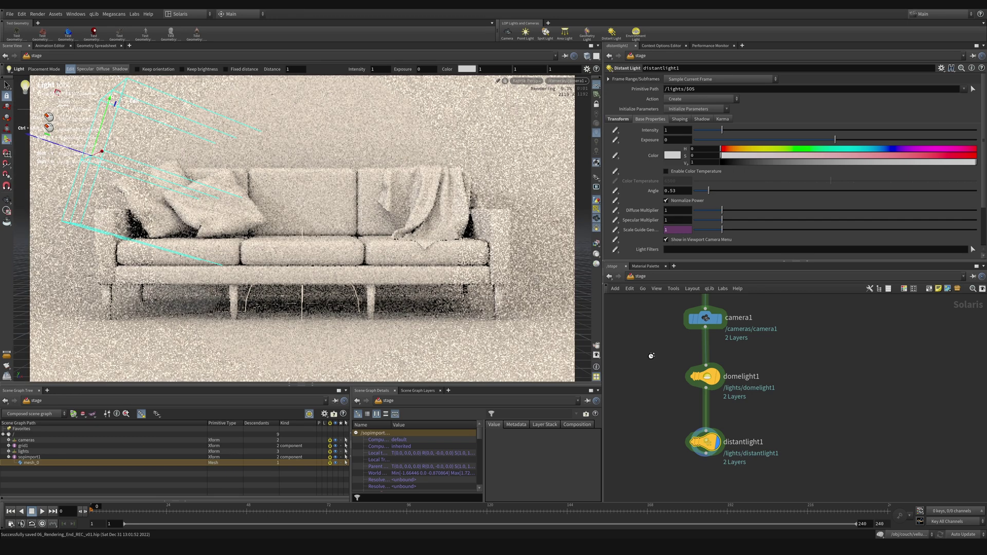
click(710, 378)
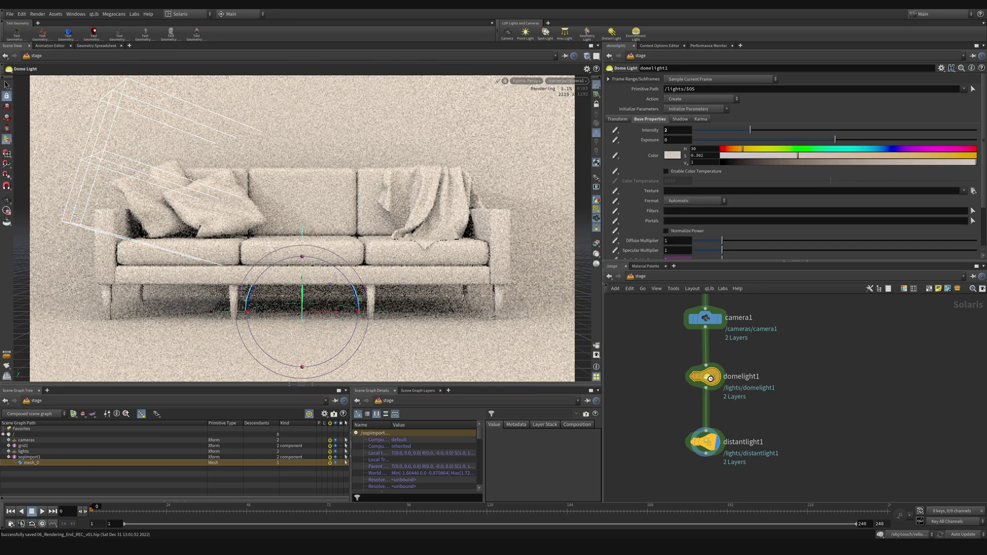
mouse_move(705, 387)
click(687, 358)
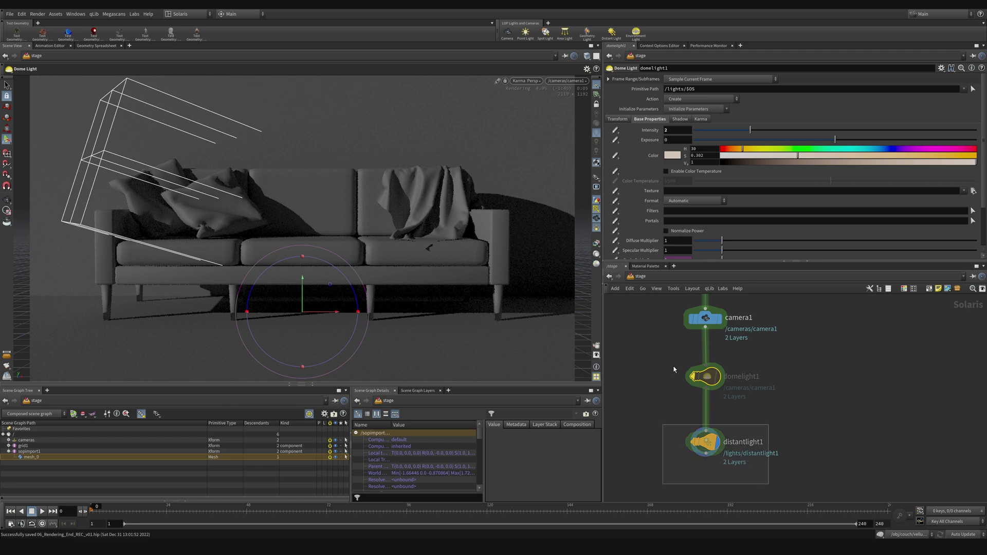
Rotate distantlight1 to light the couch more from the front, and try intensities of 20 and 10 before settling on 5
click(706, 442)
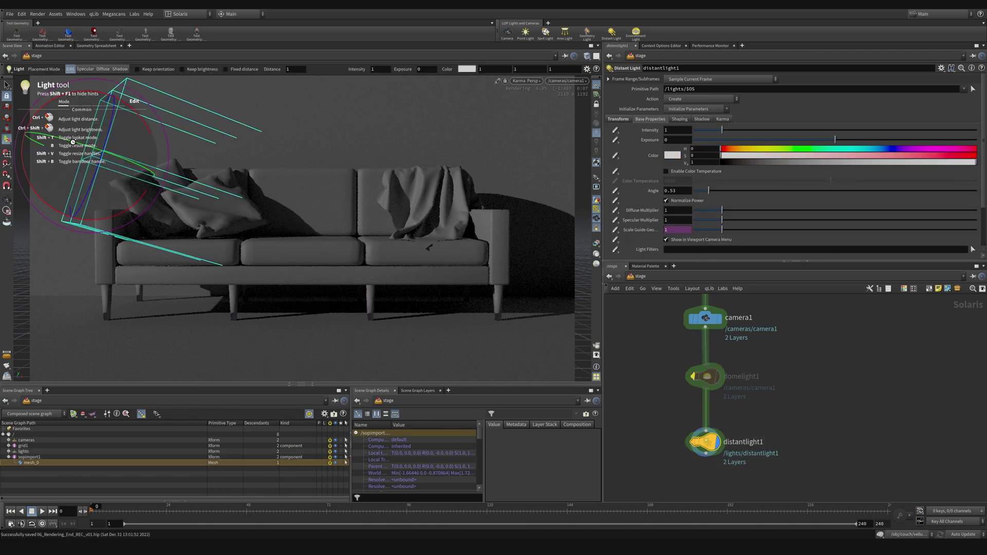
mouse_move(79, 143)
mouse_down()
mouse_move(89, 150)
mouse_move(67, 147)
mouse_move(95, 153)
mouse_up()
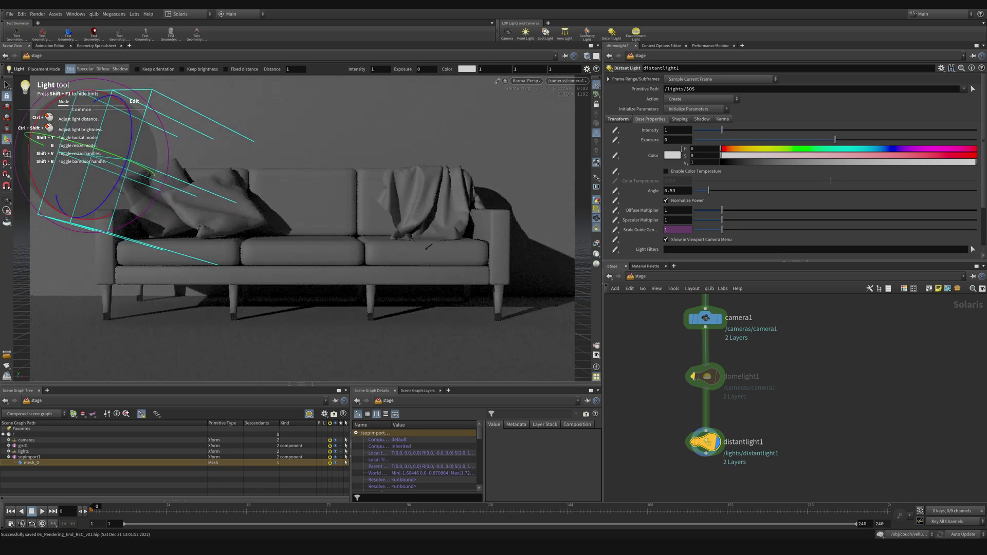
click(666, 131)
text(20)
key(Return)
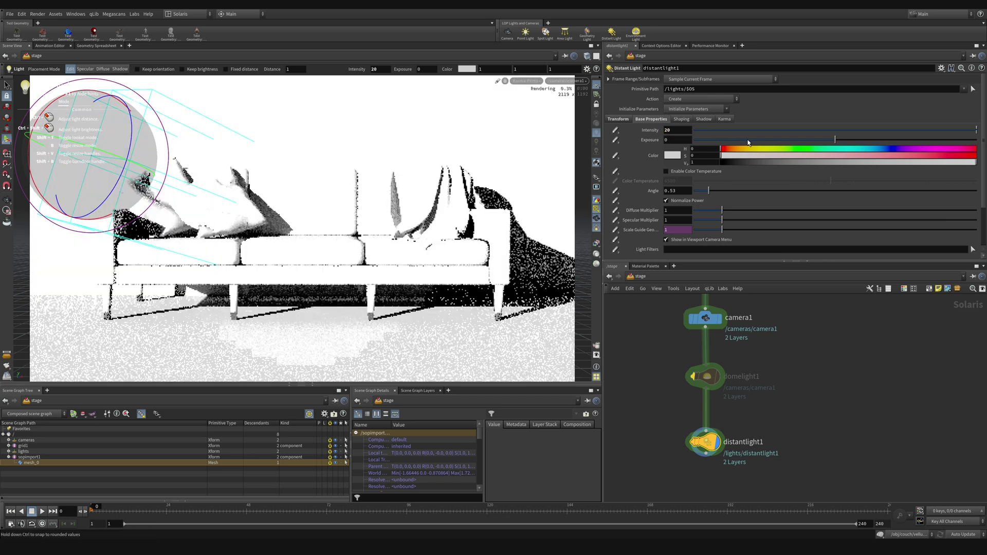
click(668, 130)
text(10)
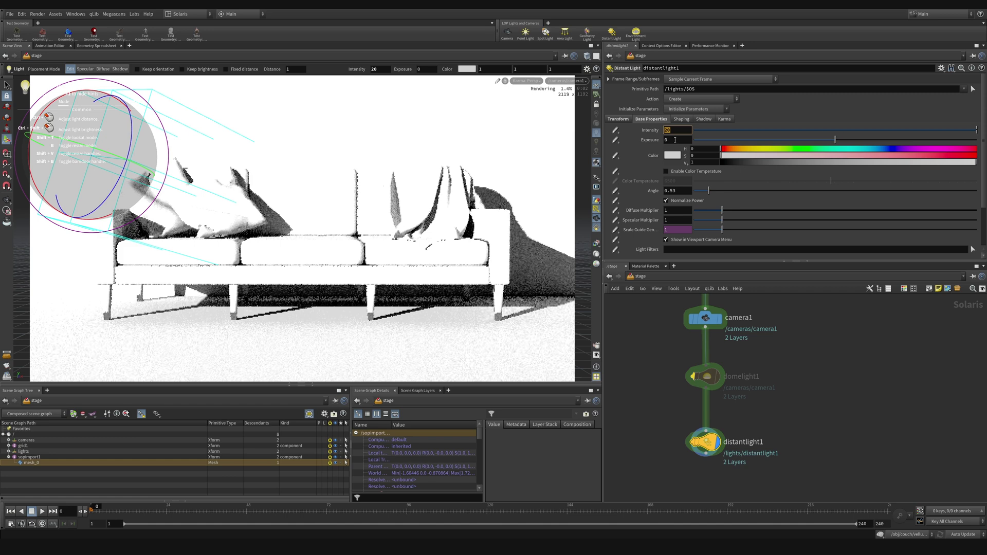
key(Return)
click(669, 130)
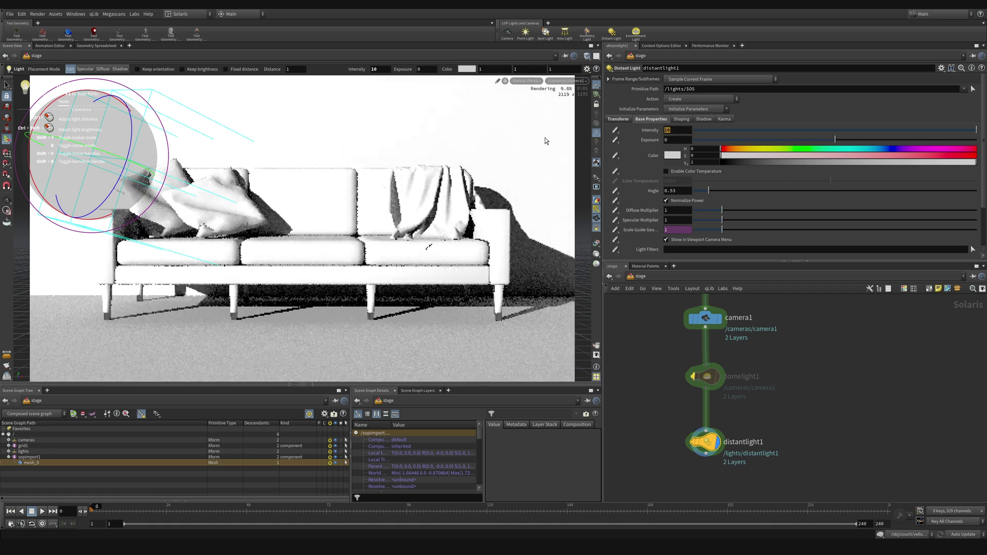
text(5)
key(Return)
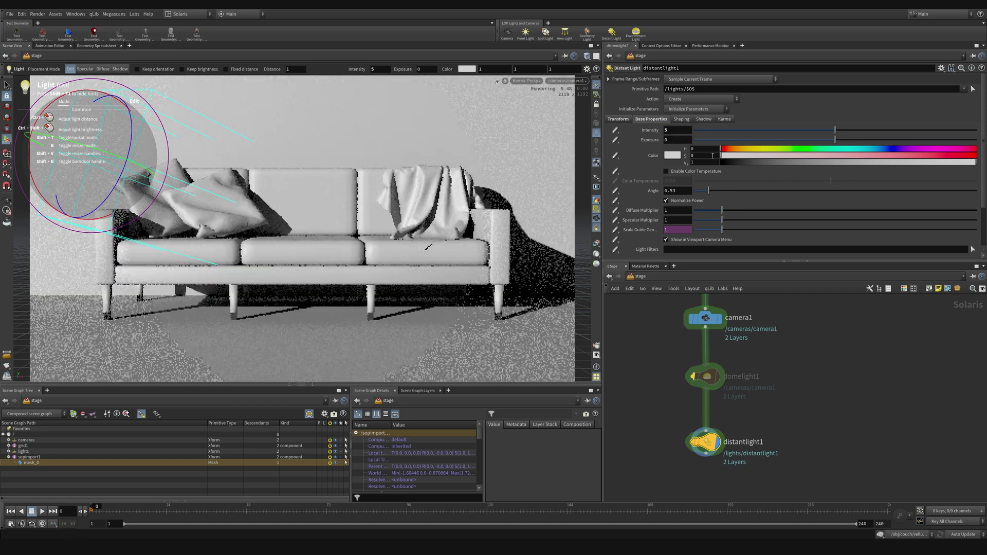
Tint the distant light a warm orange, fine-tuning it in the Color Editor to a hue of 27 and a saturation of 0.373
click(738, 149)
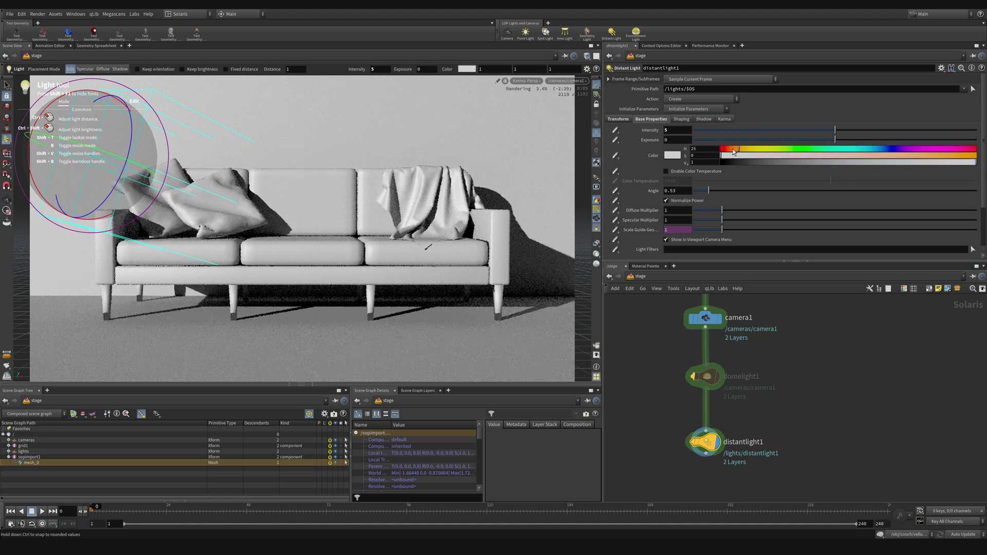
drag(733, 150, 740, 152)
click(803, 156)
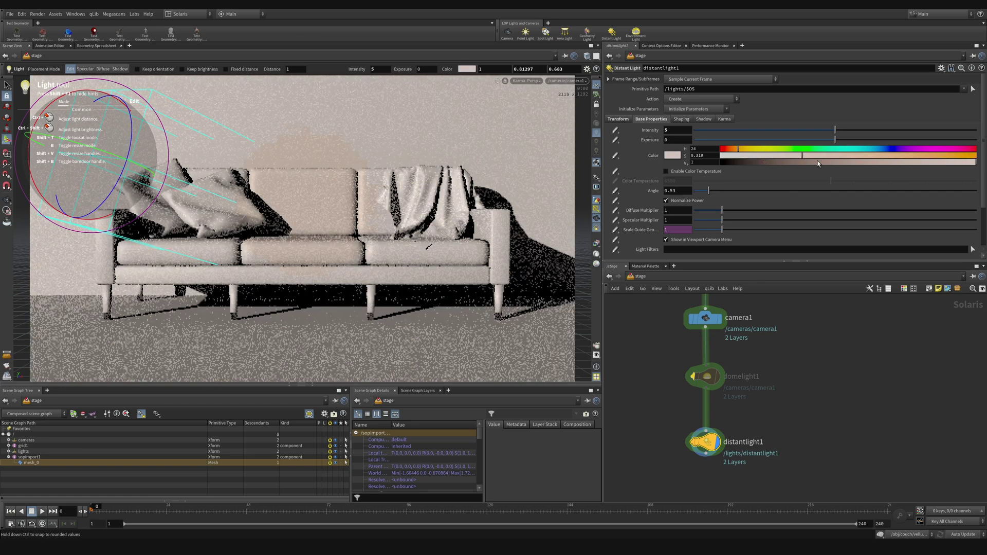
drag(818, 161, 809, 160)
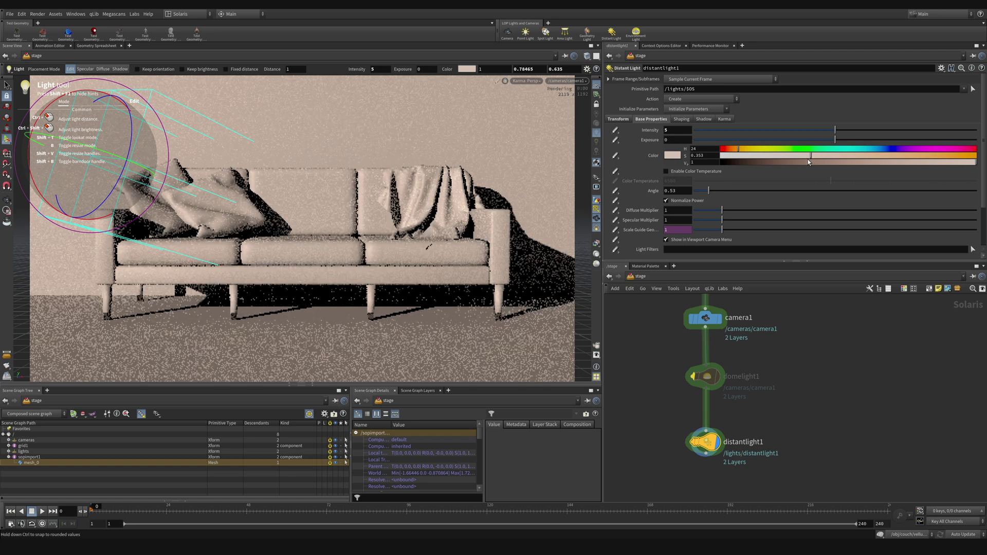
click(807, 156)
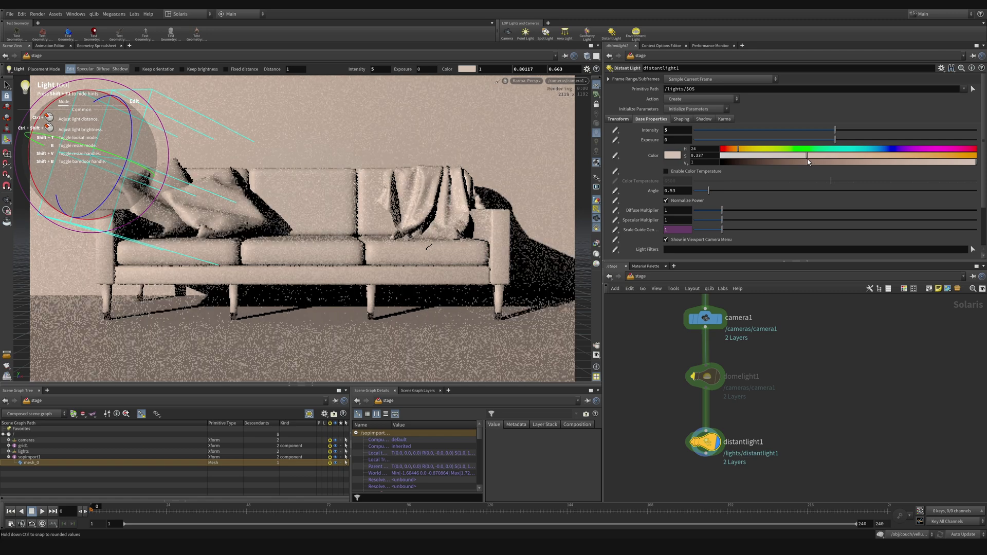
click(671, 154)
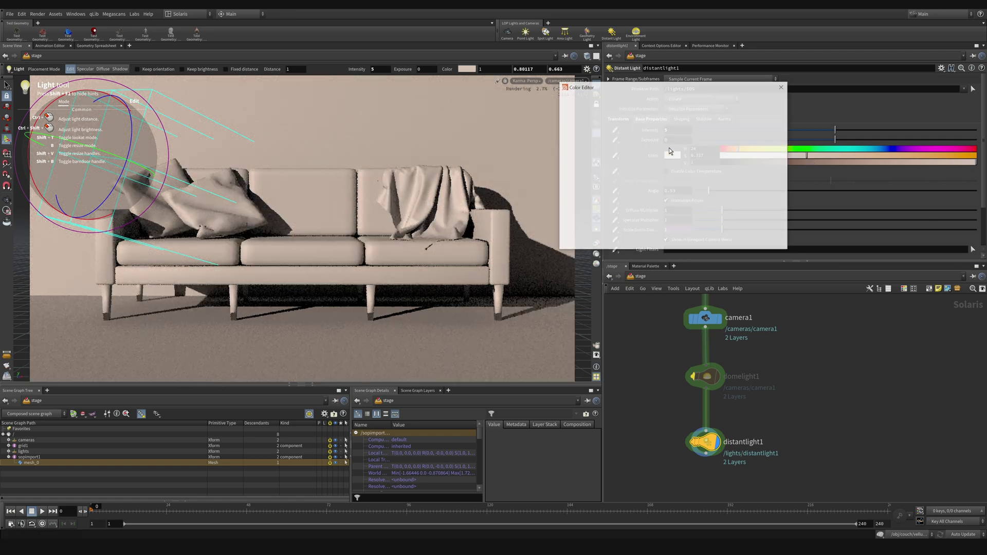
drag(703, 159, 713, 203)
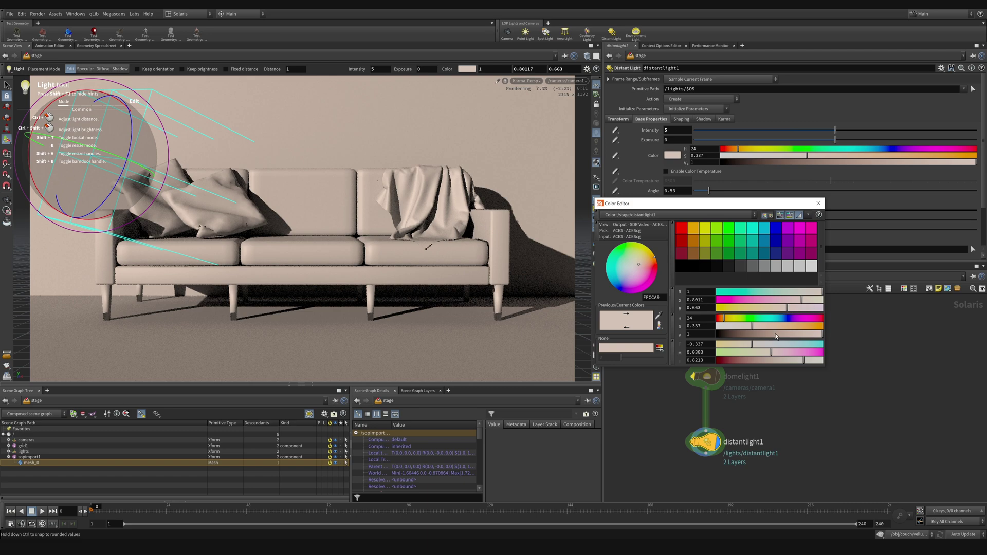
drag(751, 325, 725, 319)
click(722, 321)
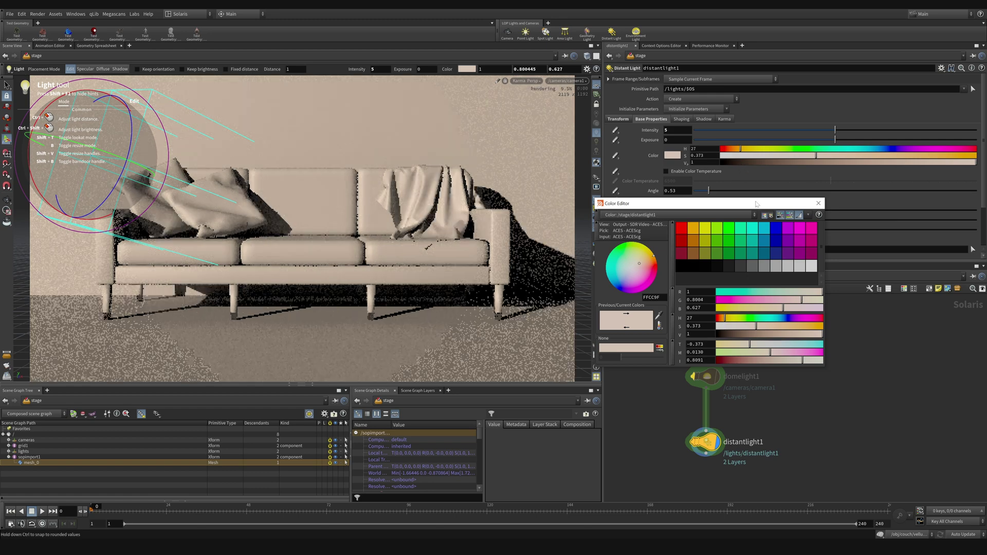
click(819, 203)
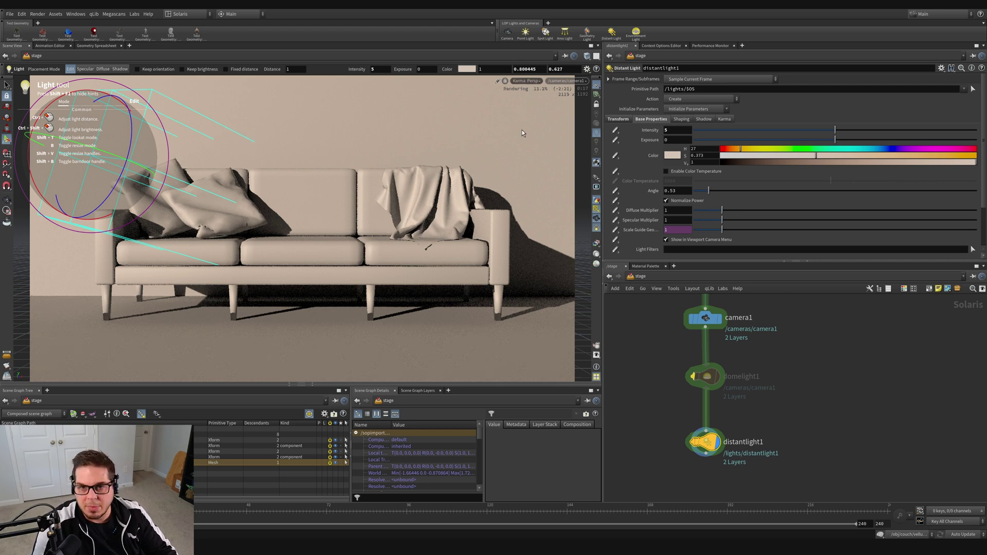
Switch the viewport renderer back to Houdini GL and turn on viewport lighting with shadows
click(530, 81)
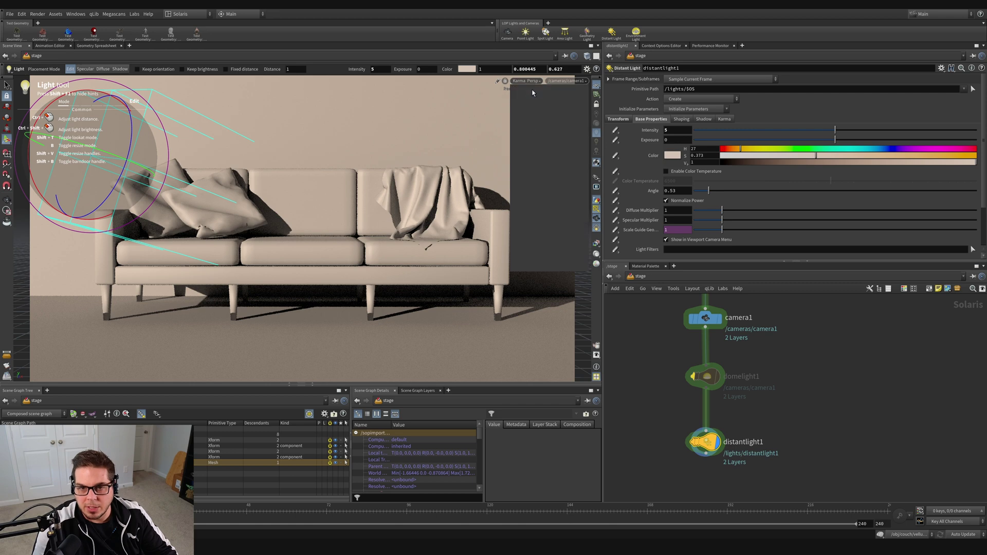
click(498, 142)
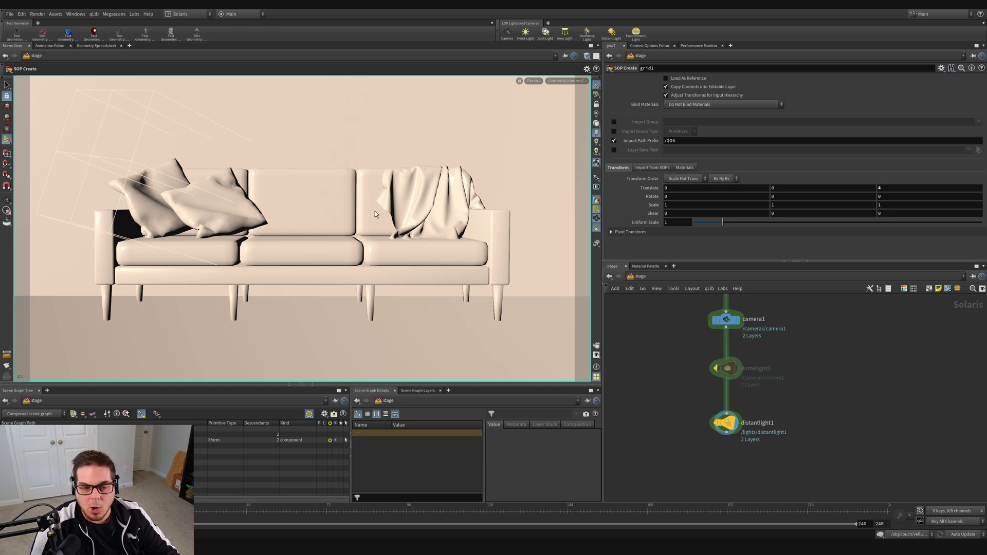
click(596, 152)
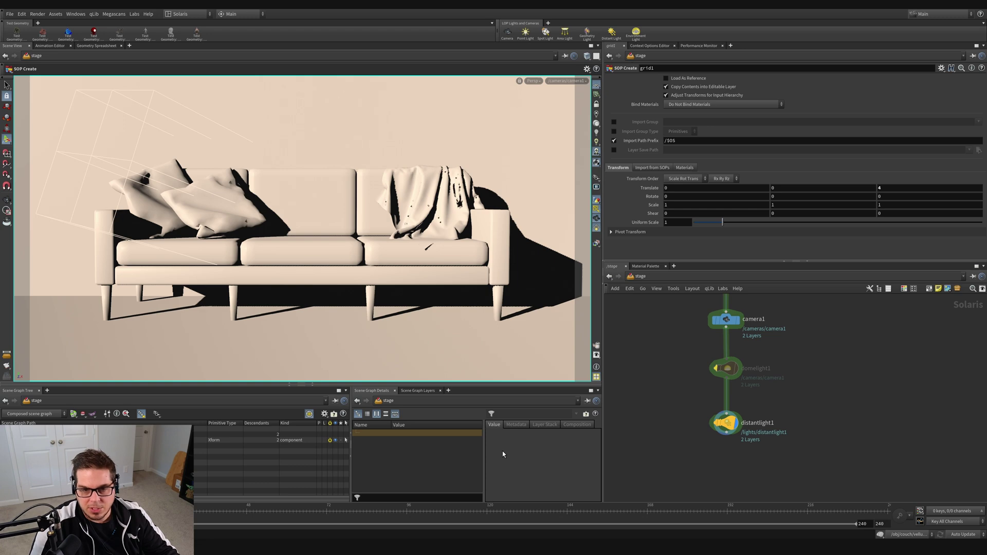
Select distantlight1 and slightly adjust its rotation to refine the direction of the shadows behind the couch
drag(692, 391, 756, 473)
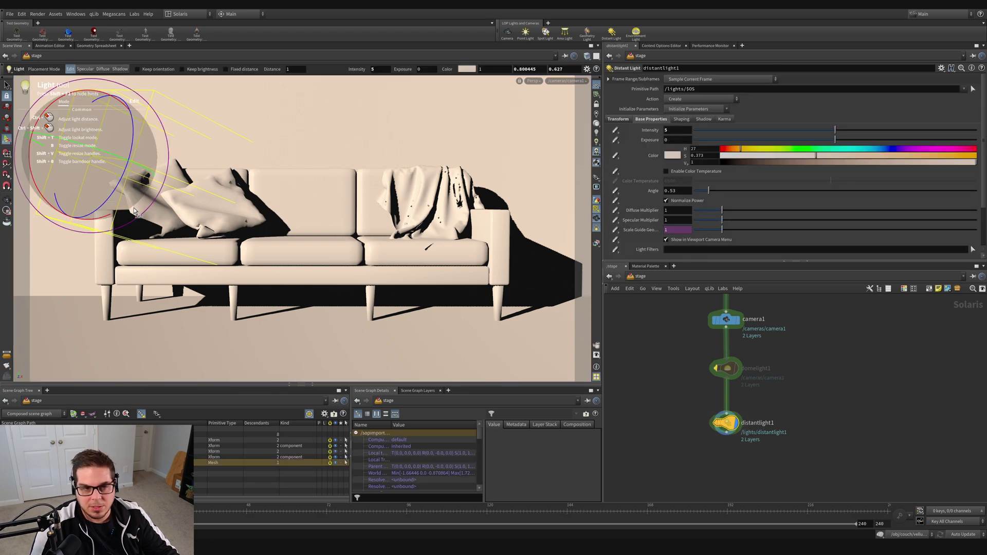
drag(31, 170, 29, 165)
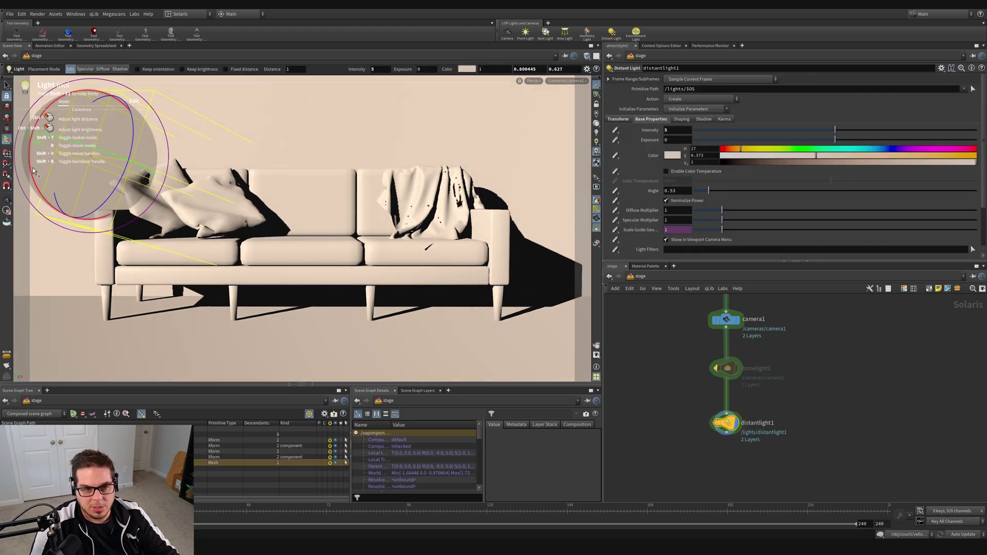
drag(82, 145, 71, 179)
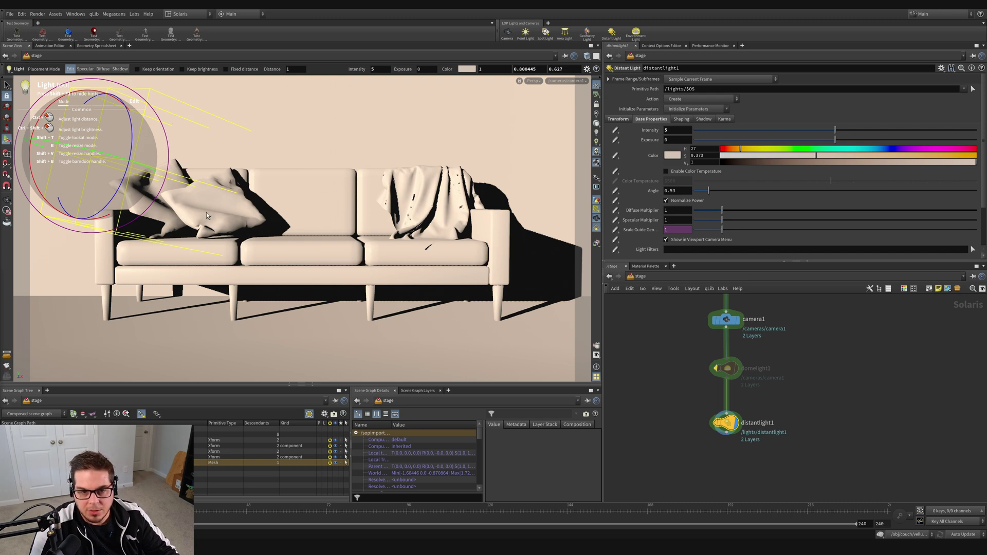
Add a SOP Create node beside grid1 in the stage network and wire it into merge1
middle_drag(867, 342, 841, 475)
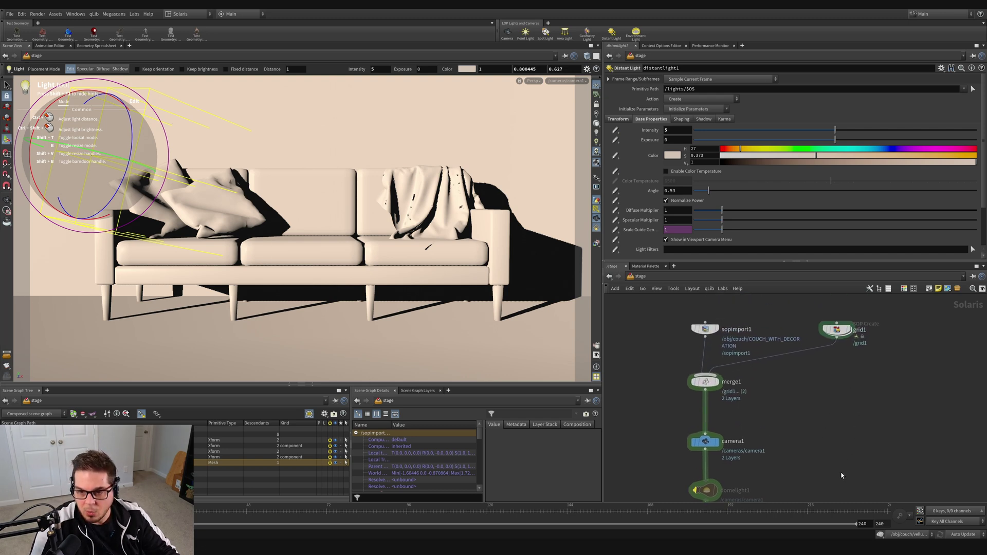
middle_drag(879, 396, 868, 403)
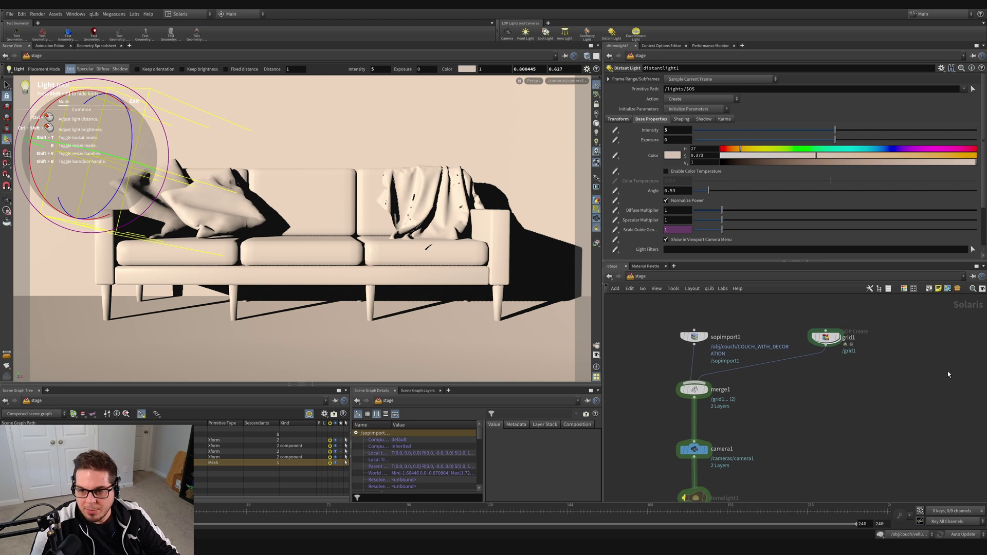
key(Tab)
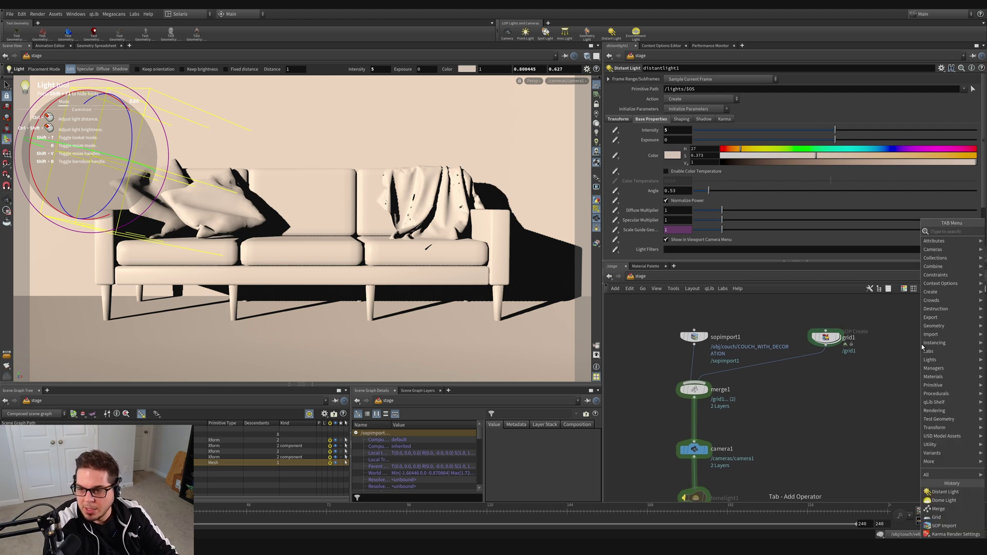
text(sopcre)
key(Return)
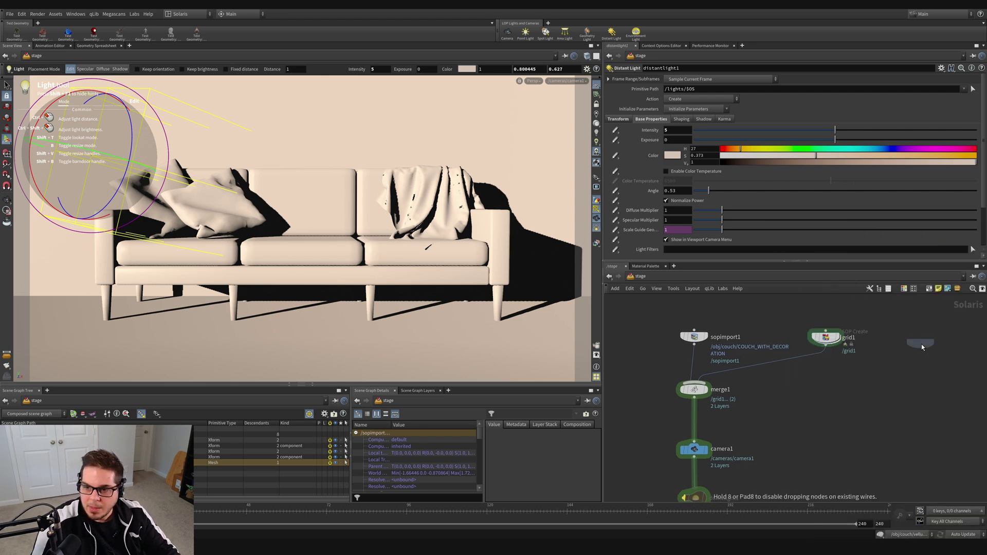
click(921, 344)
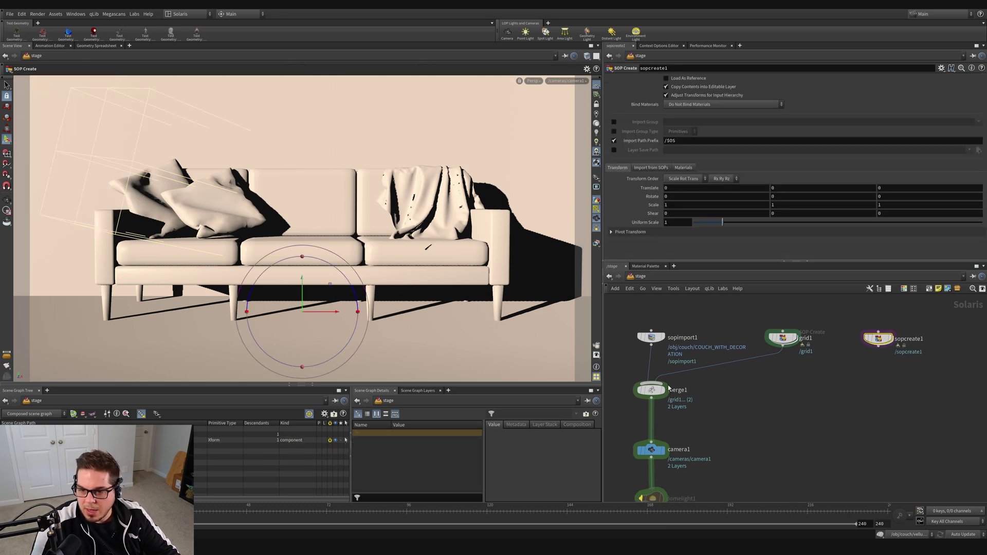
click(658, 383)
click(877, 349)
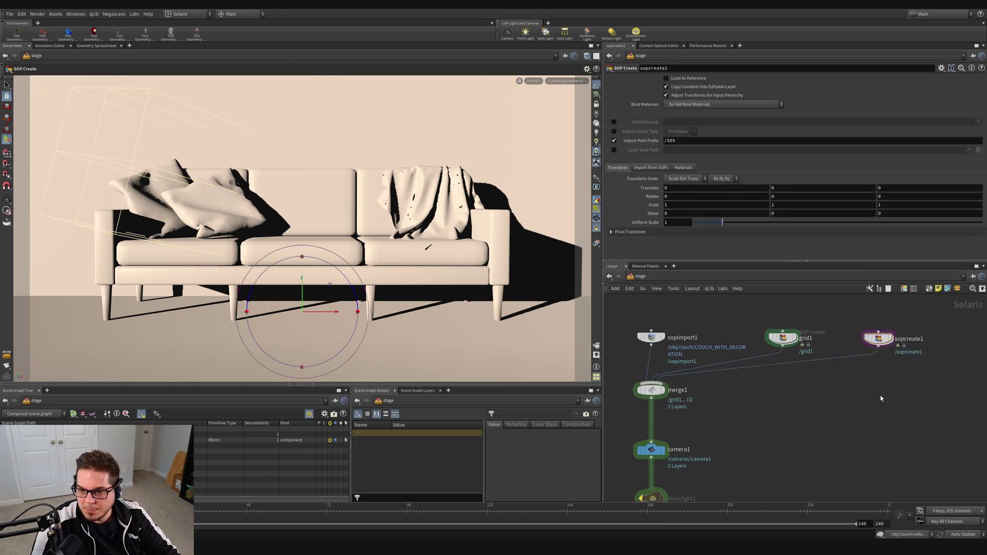
Go inside sopcreate1 and place a Grid node in its empty geometry network
double_click(880, 339)
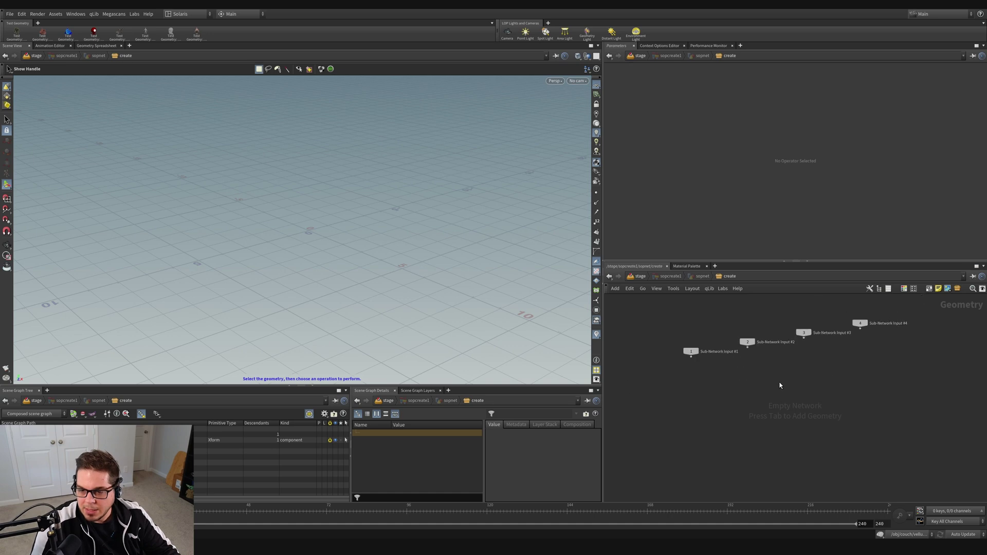
middle_drag(798, 450, 779, 398)
middle_drag(717, 412, 713, 380)
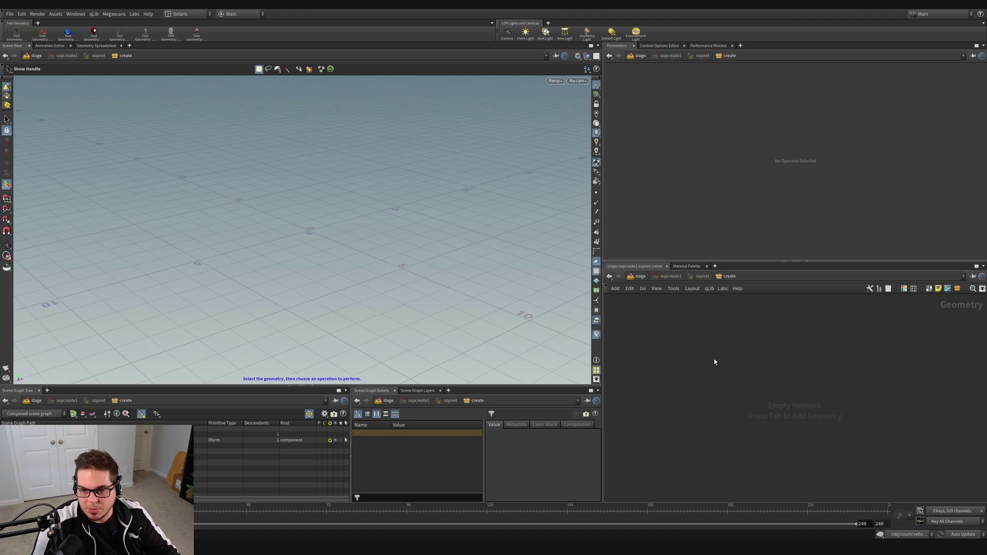
key(Tab)
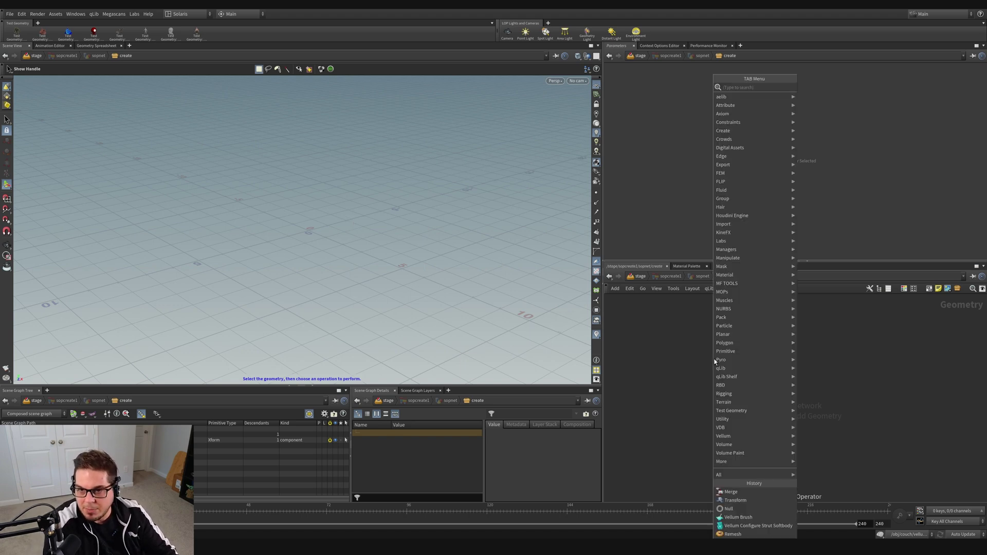
text(grid)
key(Return)
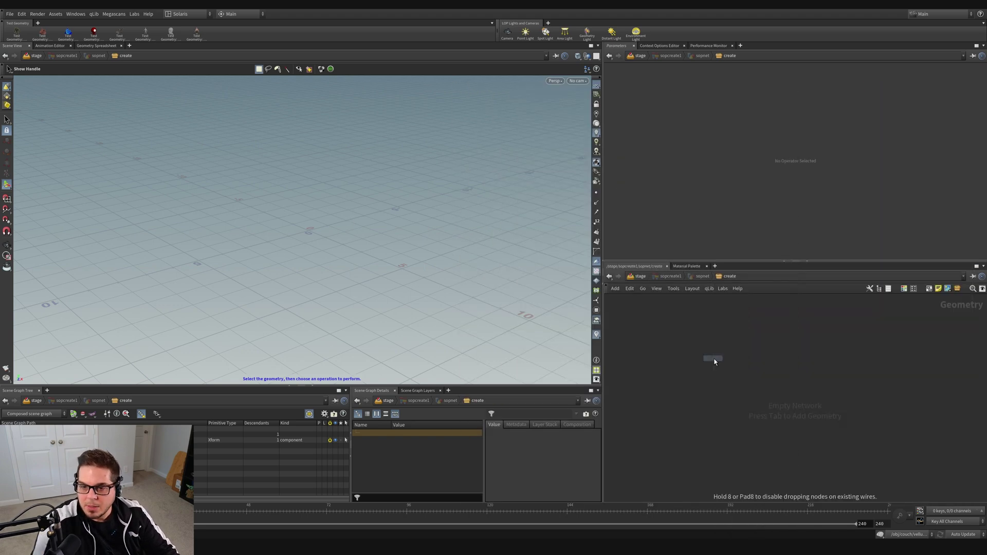
click(683, 362)
alt+drag(273, 211, 375, 273)
key(Return)
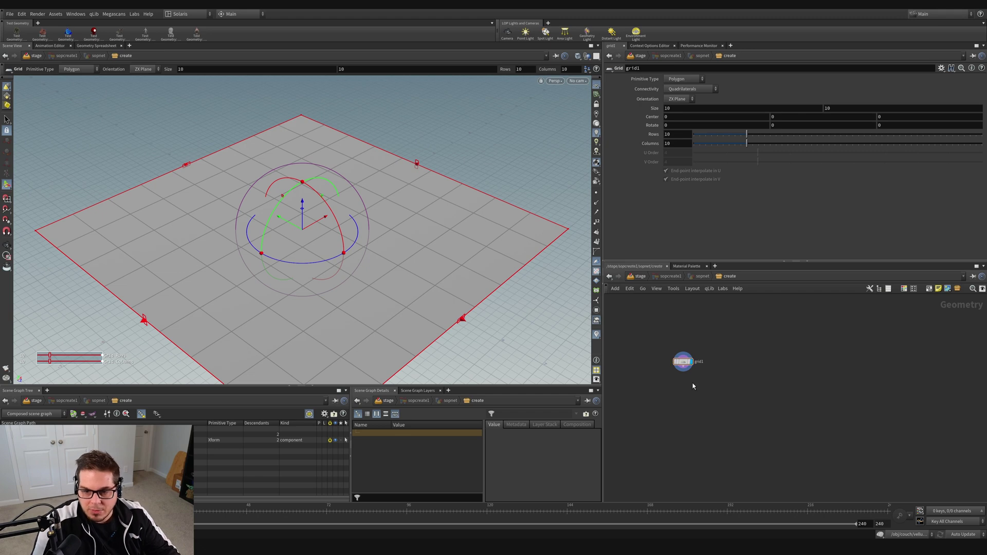
Add a PolyExtrude node below grid1, wire the grid into it and display its result
key(Tab)
text(mount)
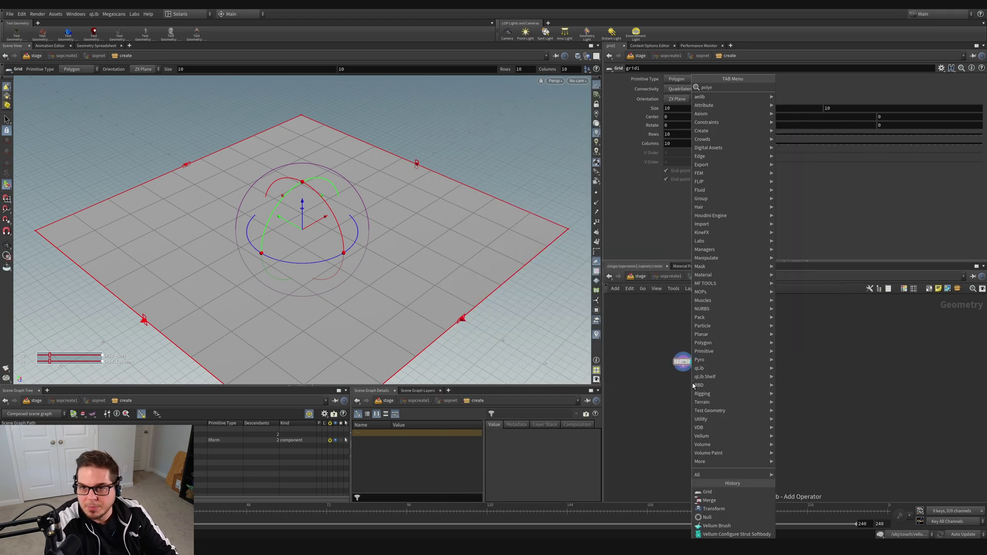
key(Return)
click(688, 390)
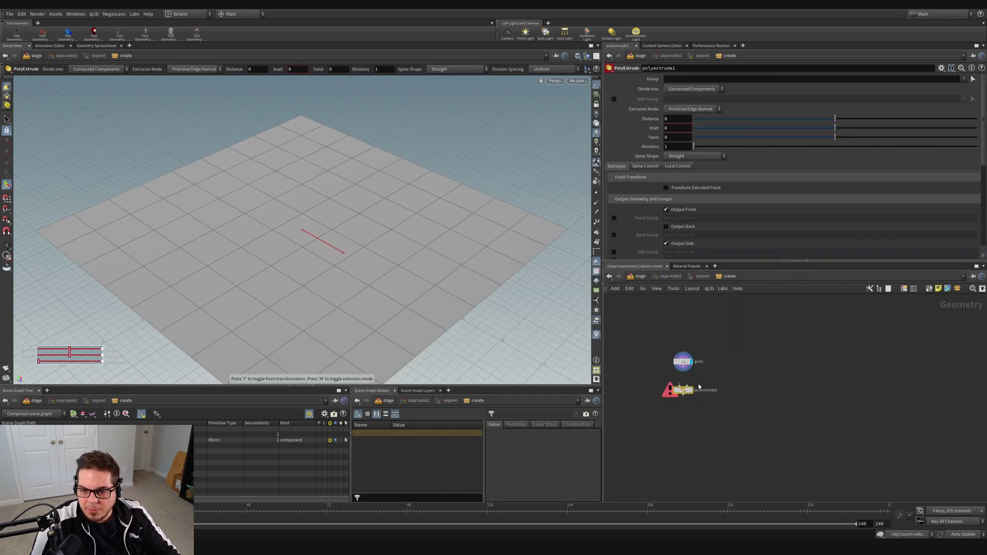
click(683, 369)
click(681, 387)
click(690, 390)
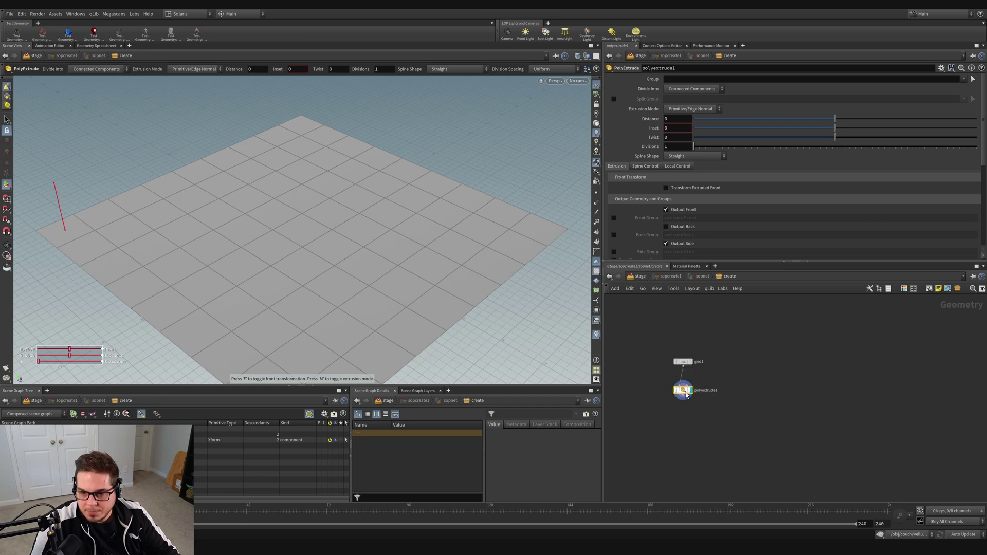
alt+middle_drag(414, 260, 418, 240)
key(Return)
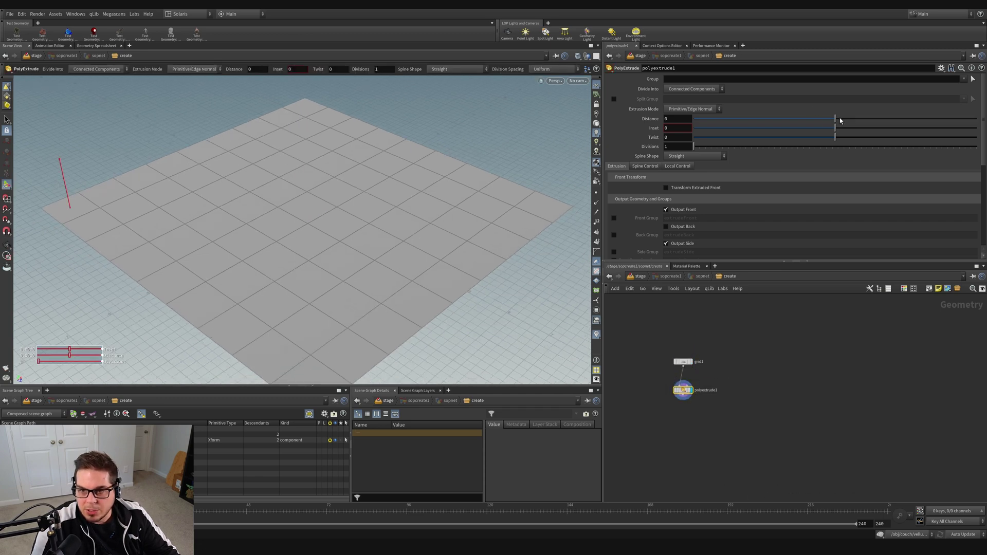
Set polyextrude1 to divide into Individual Elements and reduce the trial inset of 0.5 to 0.115
drag(835, 130, 906, 128)
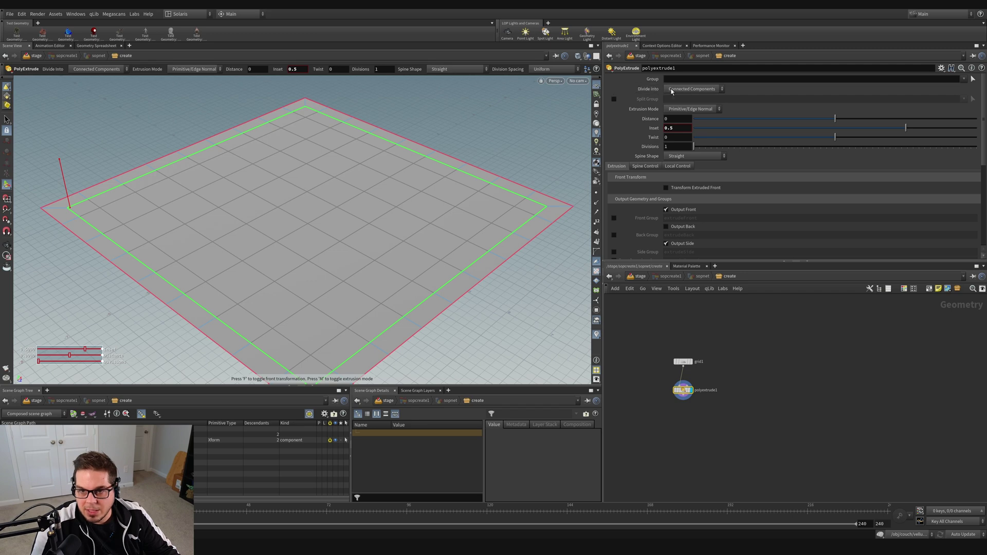
click(693, 88)
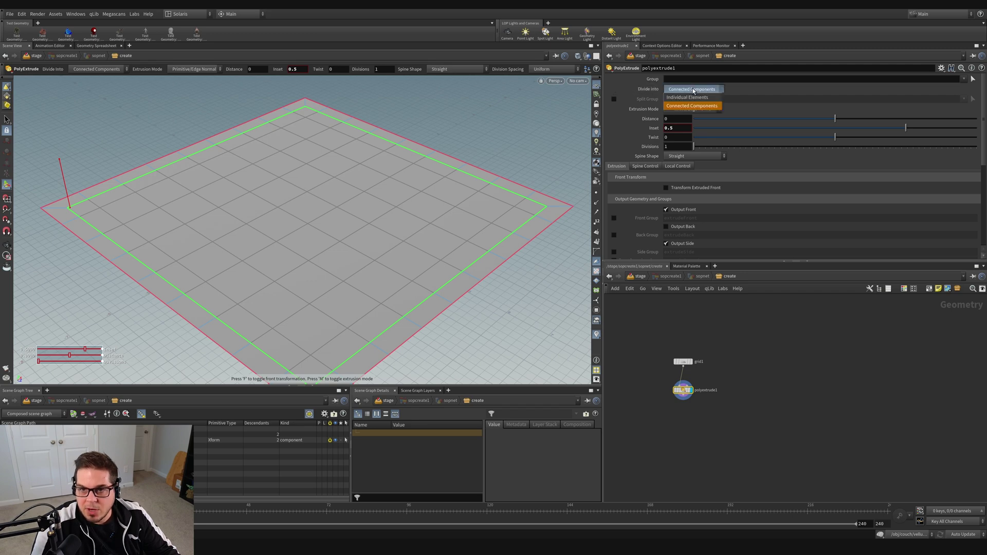
click(688, 99)
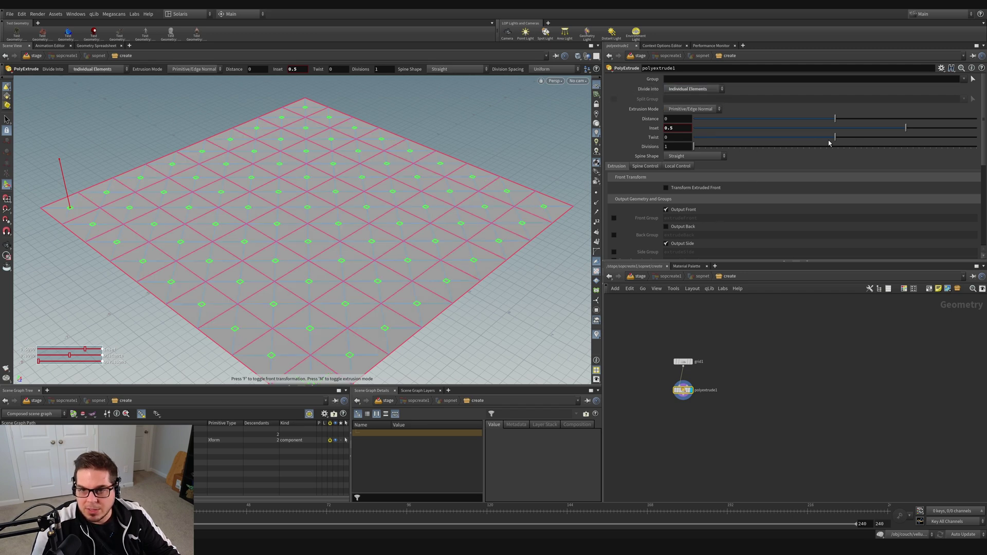
drag(905, 132, 852, 143)
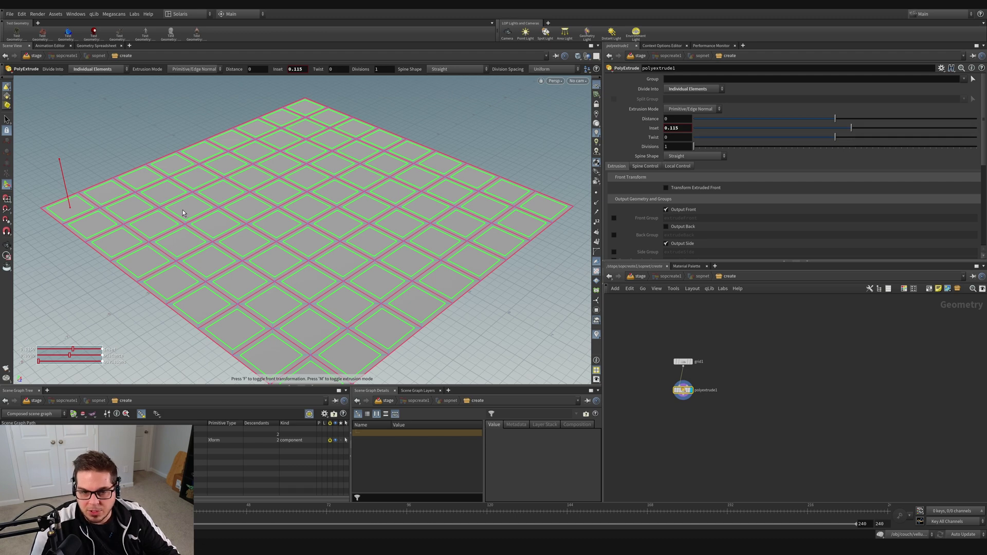
Turn off Output Front on polyextrude1 so that only the lattice of strips between the grid cells remains
key(Escape)
right_drag(331, 229, 534, 172)
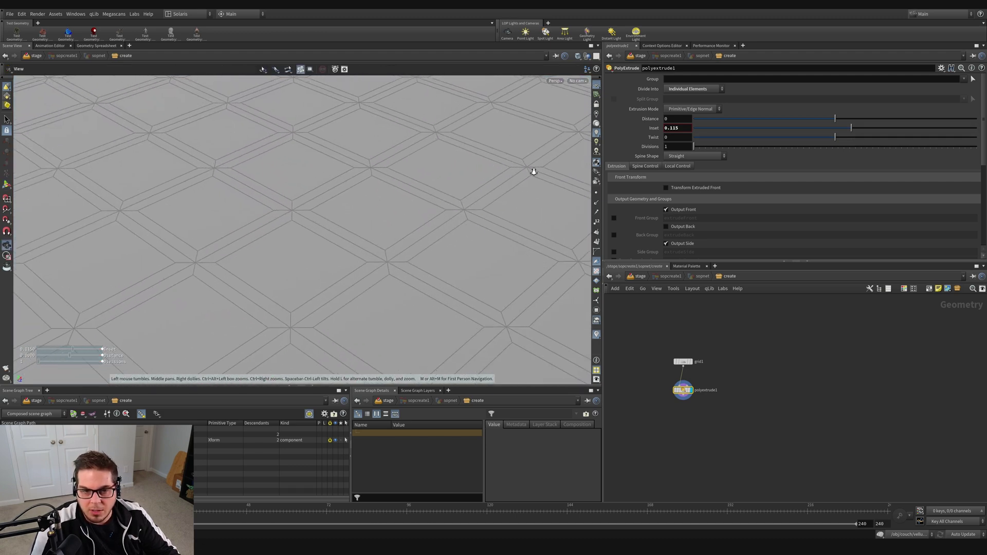
drag(534, 171, 348, 203)
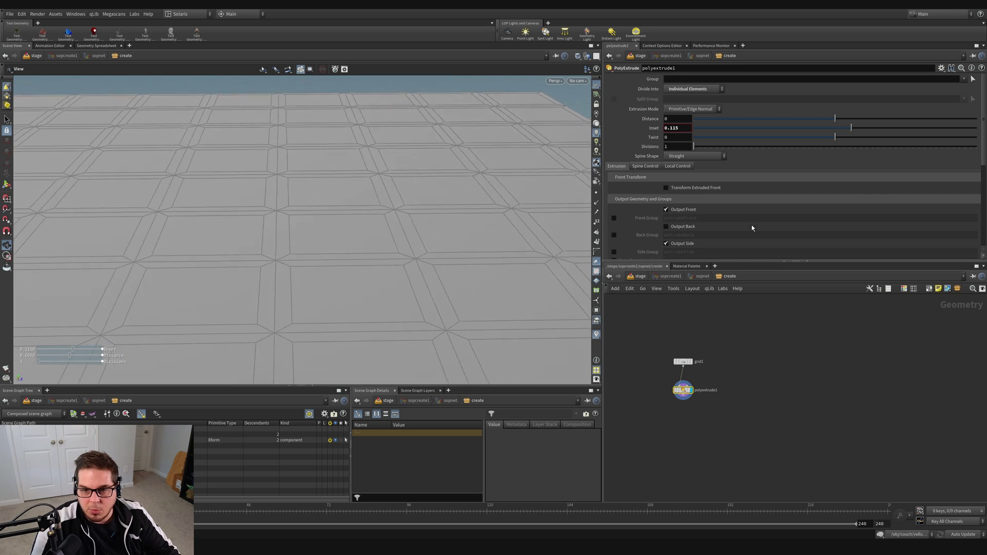
key(Return)
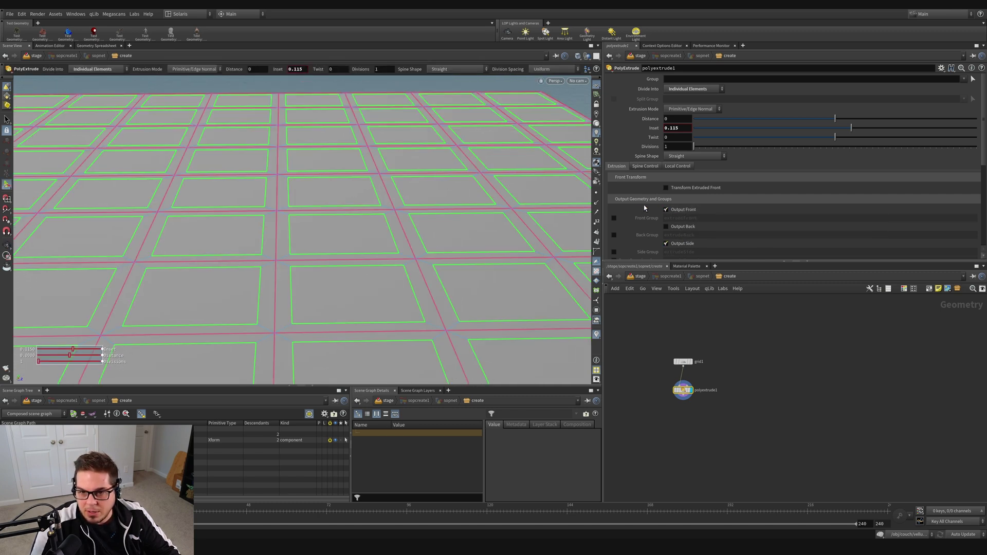
click(667, 210)
key(Escape)
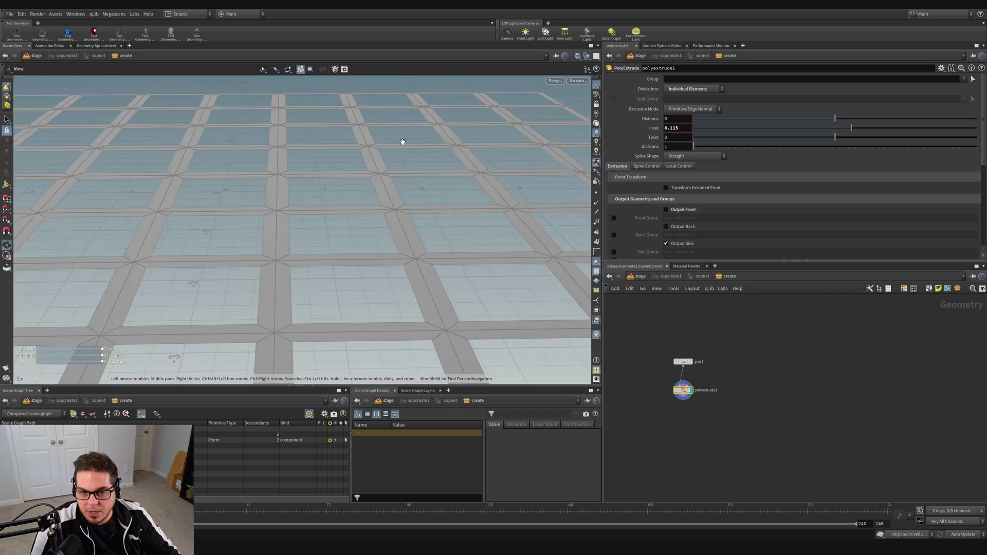
drag(401, 143, 178, 284)
right_drag(320, 234, 394, 188)
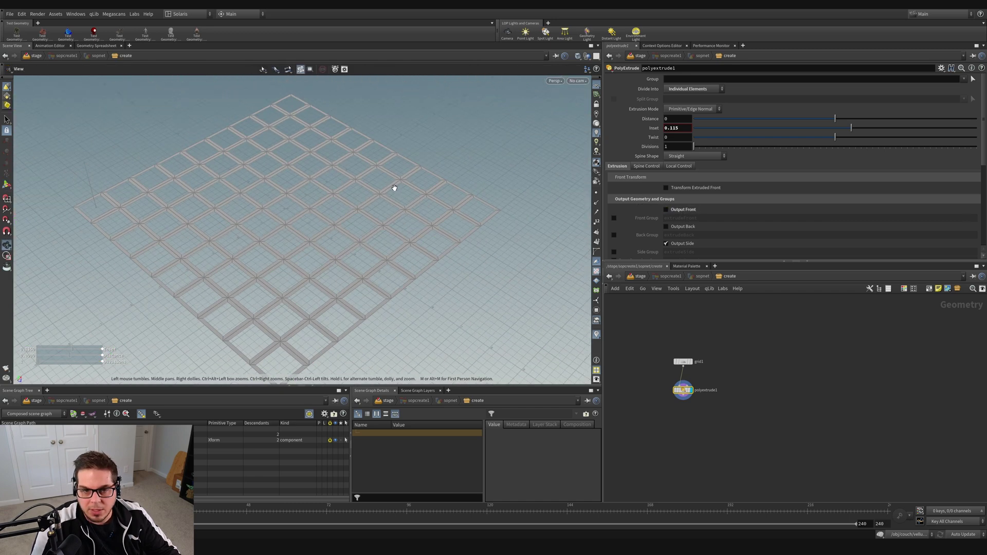
drag(374, 197, 349, 195)
Change the viewport background color scheme to Dark in the display options and close them
key(Return)
key(d)
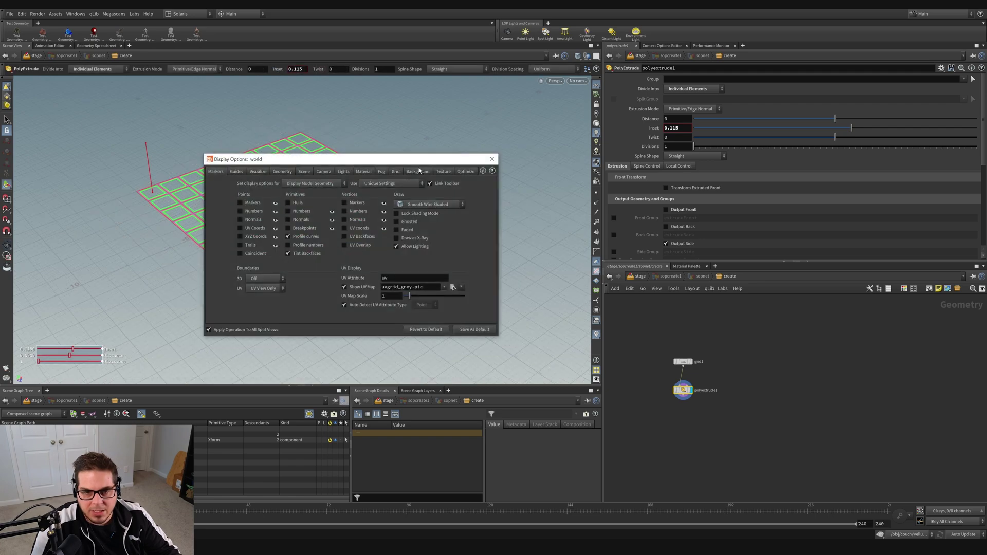
click(417, 172)
click(273, 185)
click(263, 196)
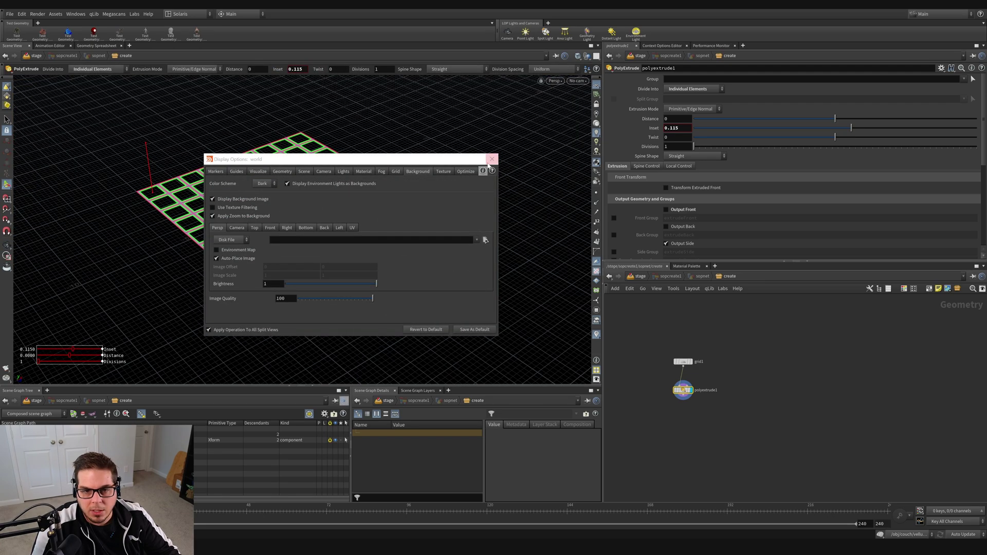
click(492, 159)
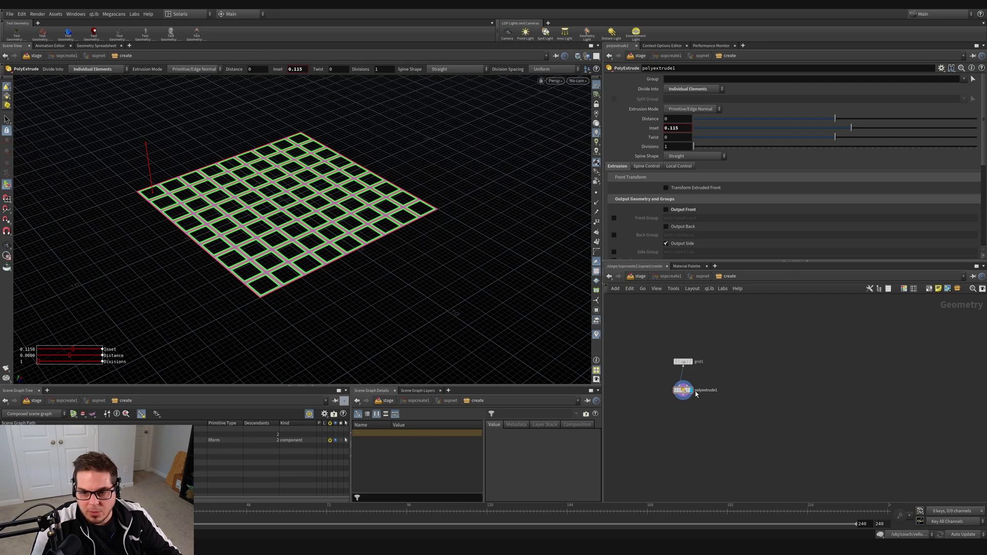
Move polyextrude1 aside, add a second PolyExtrude fed by grid1 and display it
drag(683, 390, 722, 388)
click(684, 362)
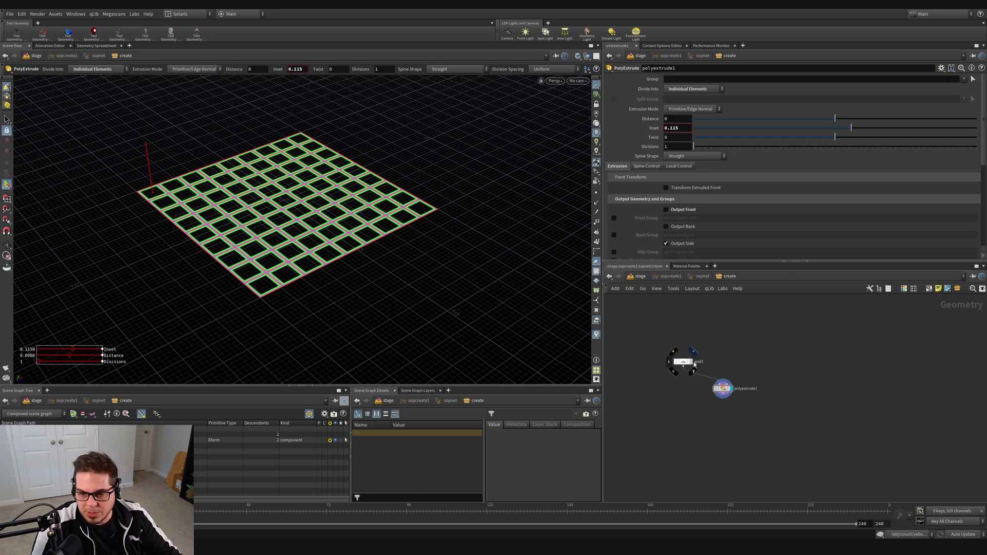
key(Tab)
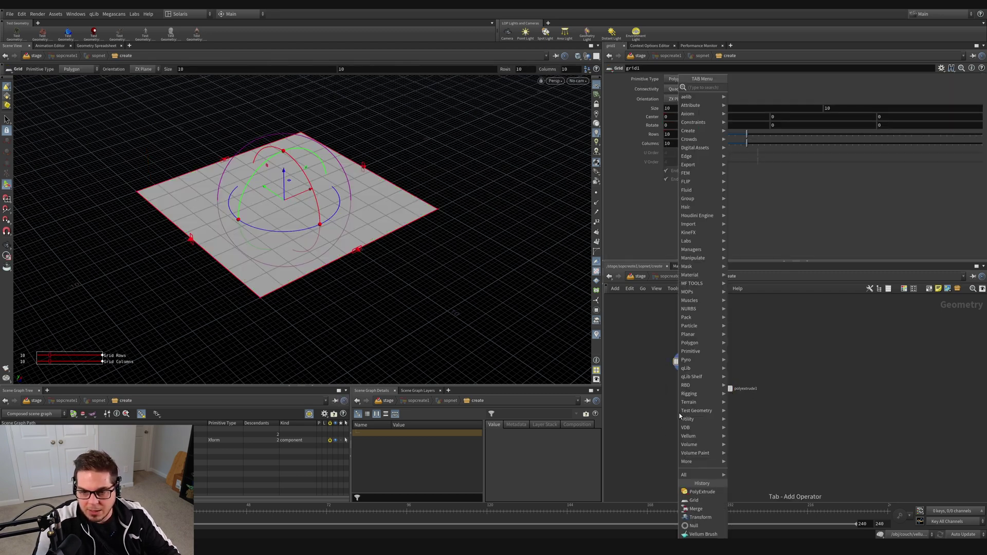
text(polyextr)
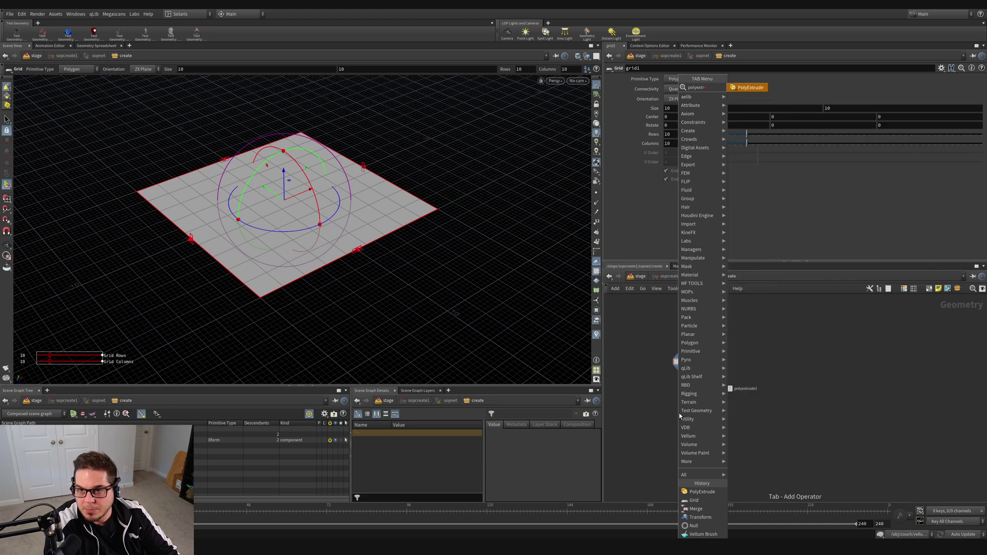
key(Return)
click(680, 407)
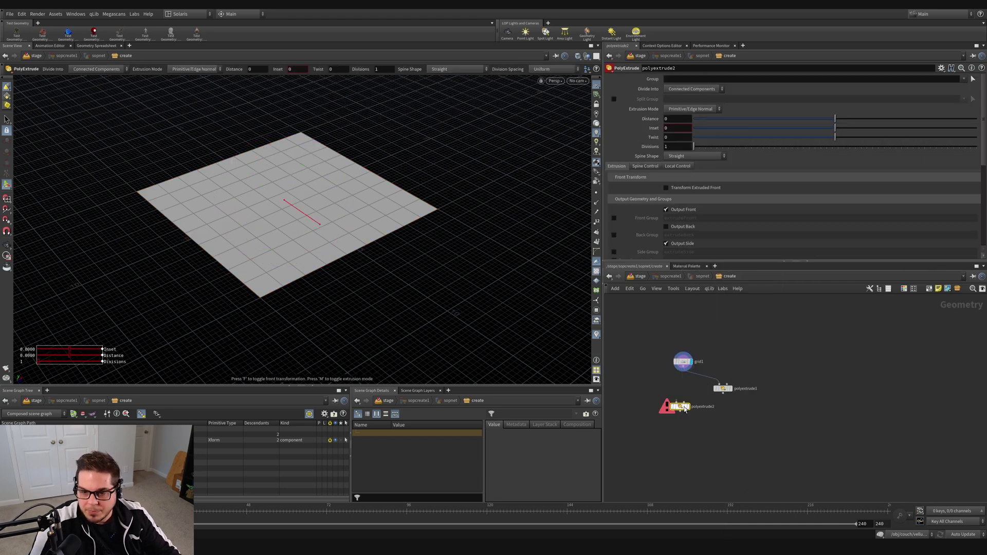
click(676, 401)
click(684, 369)
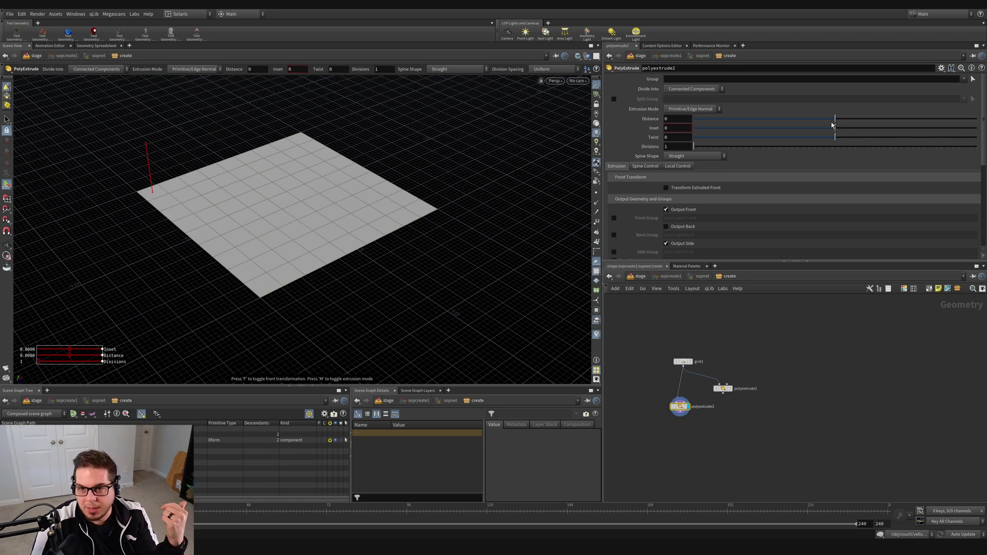
Set the inset of polyextrude2 to -10 to extend a wide border outward around the grid
drag(834, 129, 679, 133)
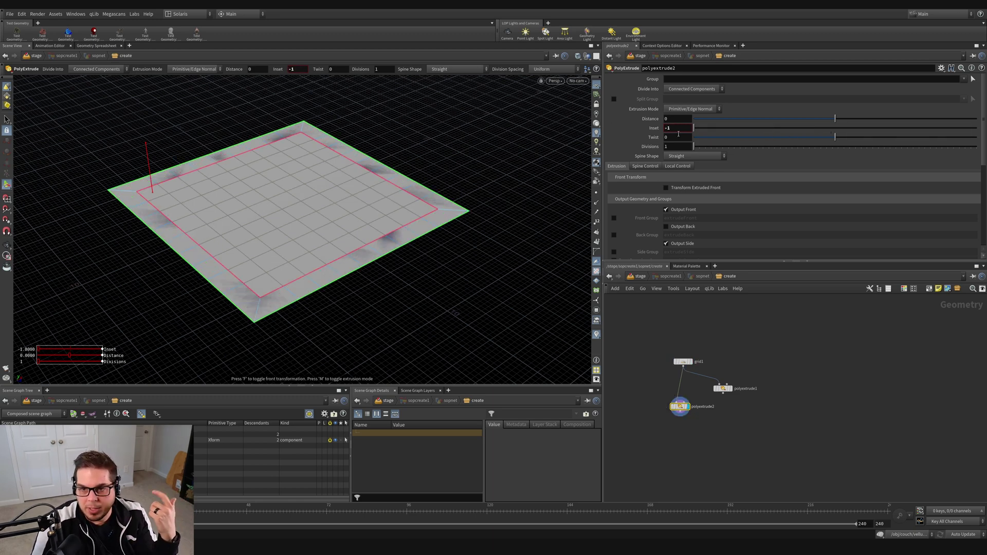
middle_drag(693, 127, 470, 127)
drag(681, 128, 643, 129)
text(-10)
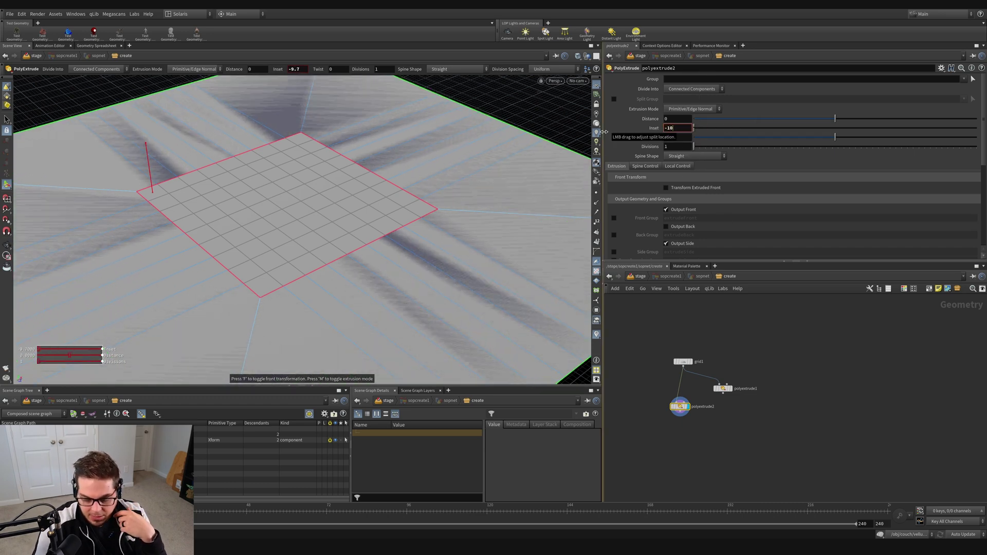
key(Return)
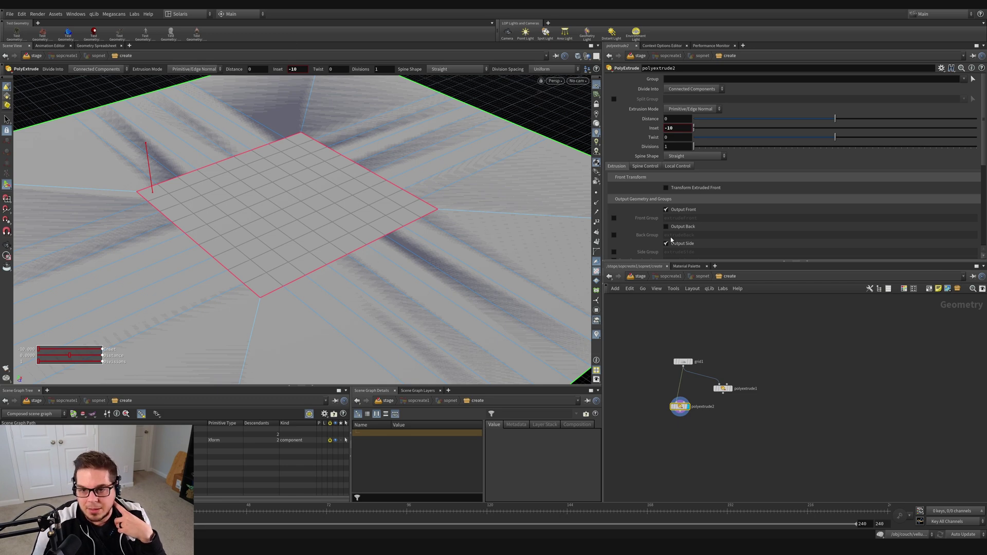
Turn off Output Front on polyextrude2, then merge polyextrude2 and polyextrude1 in a new Merge node and display it
click(678, 212)
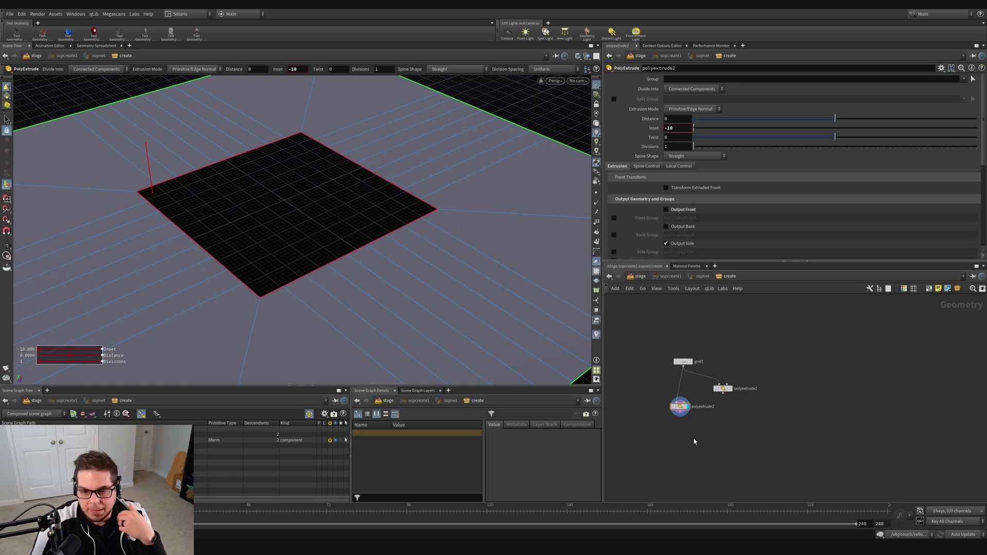
key(Tab)
text(merge)
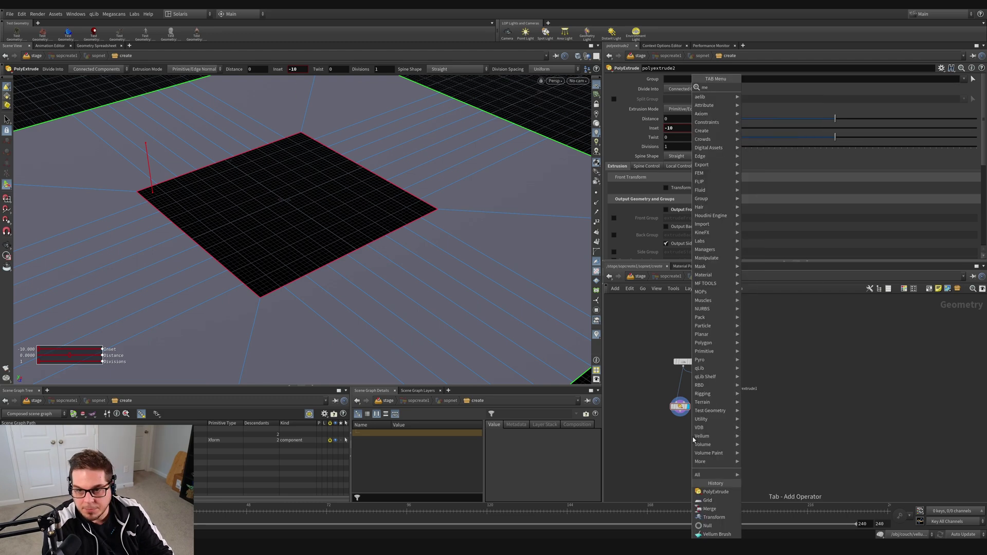
key(Return)
click(709, 441)
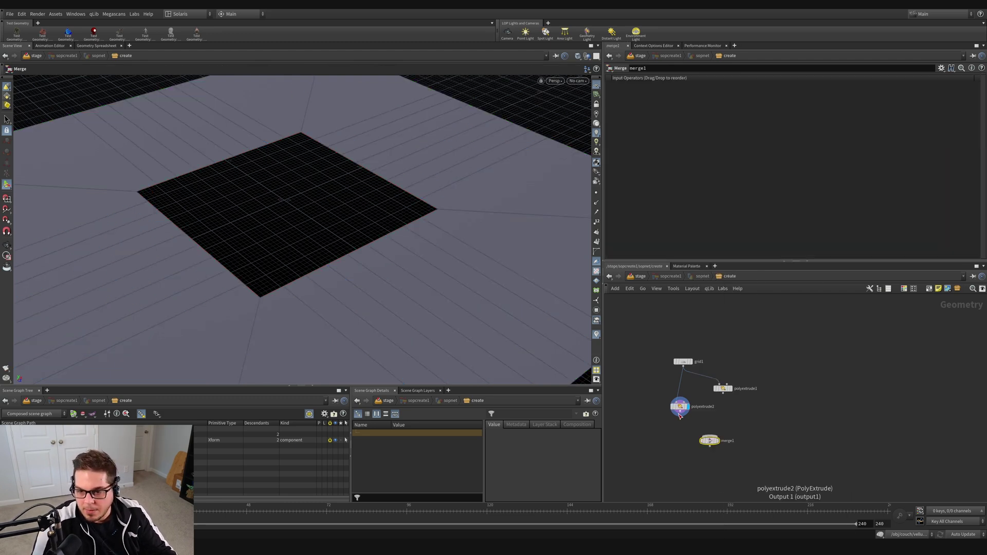
click(710, 440)
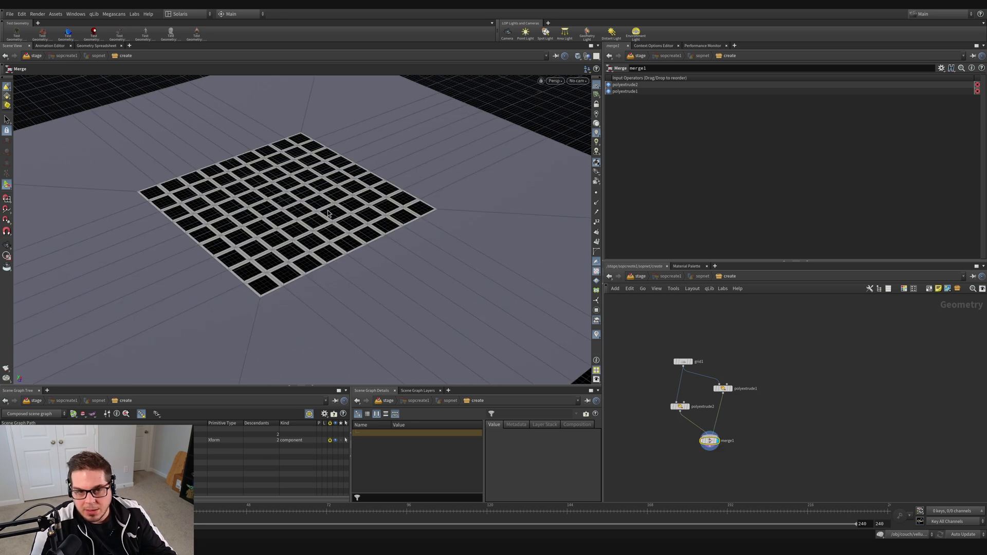
Insert a Reverse node between polyextrude2 and merge1 to flip the border's normals
click(680, 407)
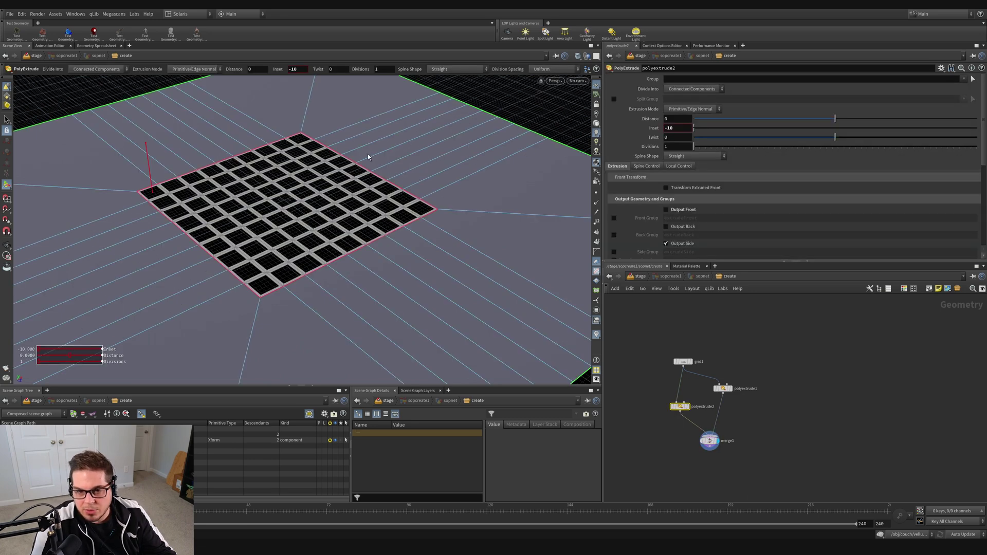
click(675, 439)
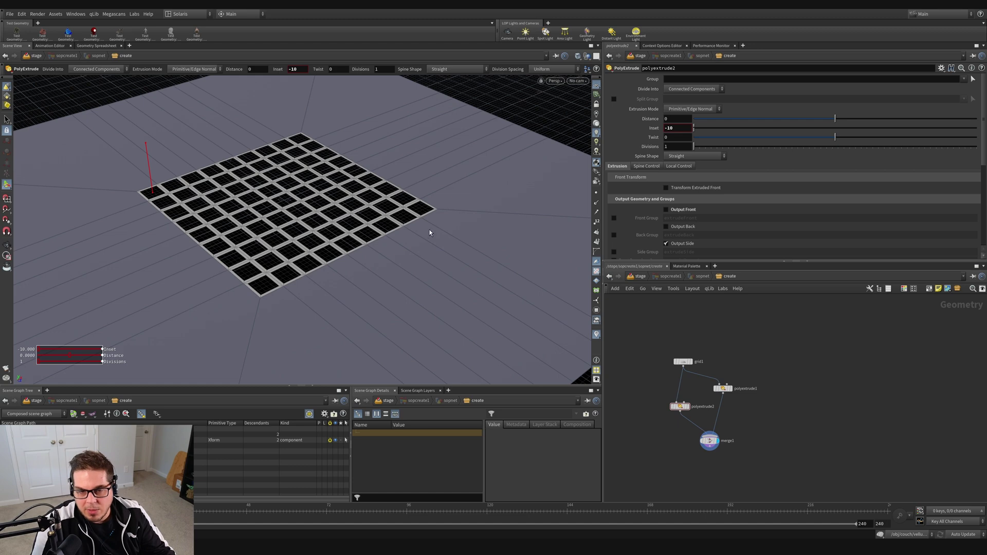
scroll(430, 232, up, 10)
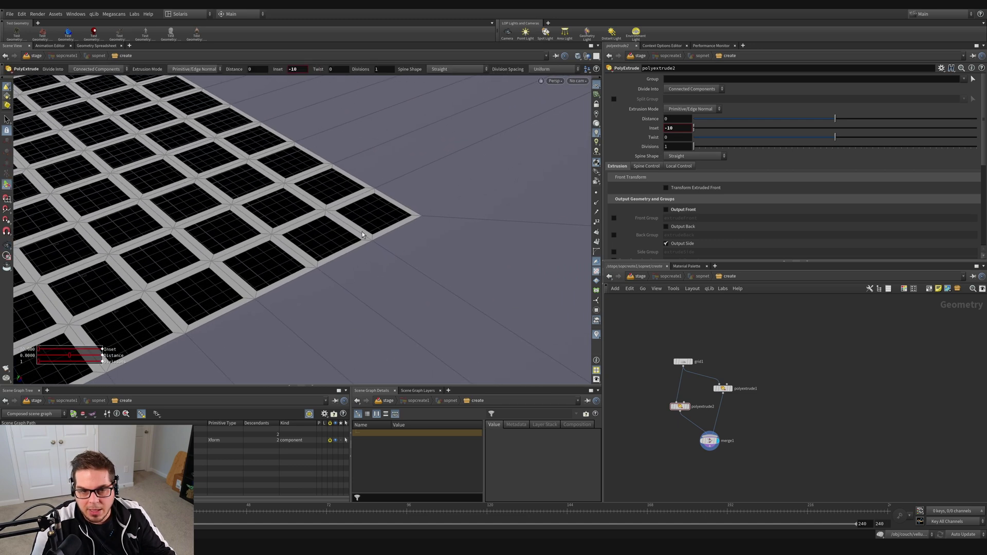
key(Tab)
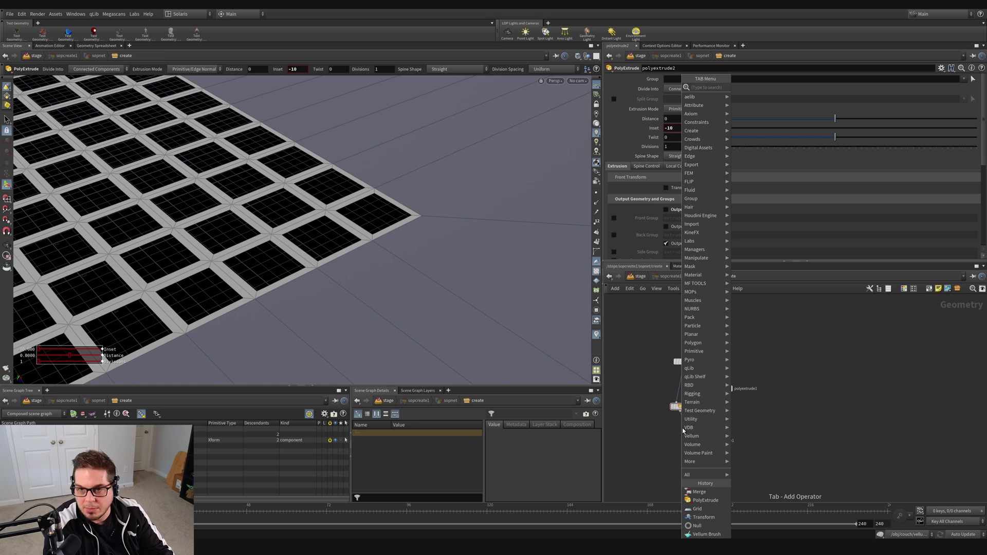
text(reverse)
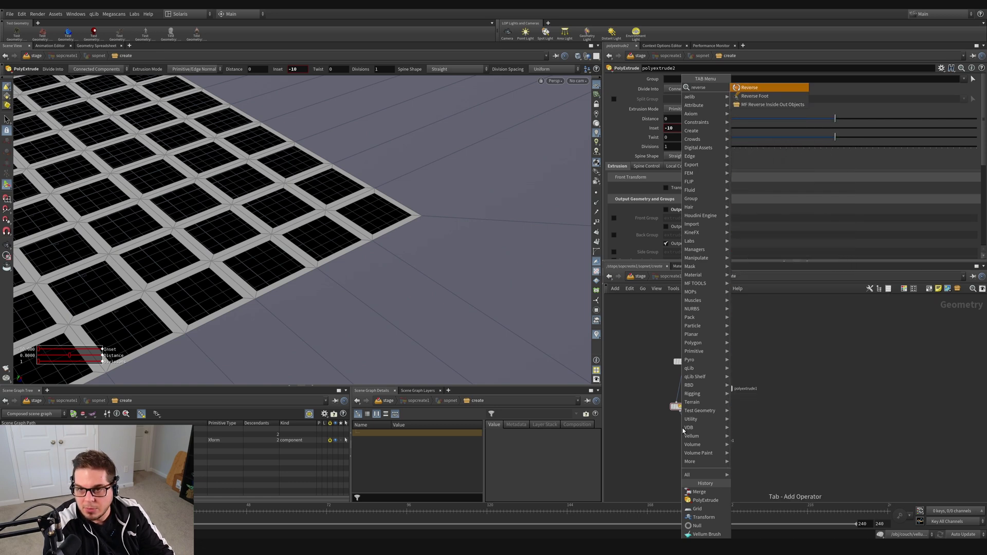
key(Return)
click(683, 428)
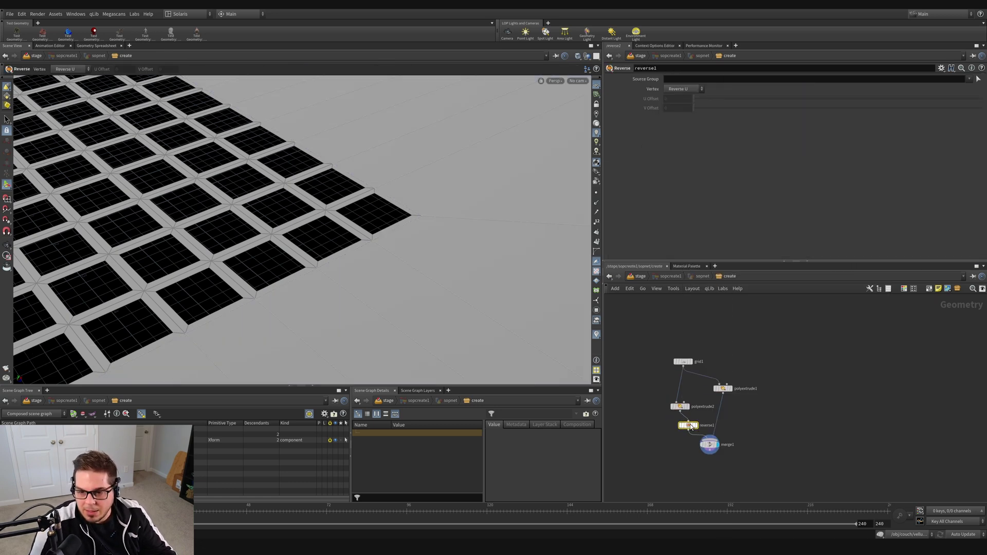
Examine merge1's combined lattice and border for matching face orientation and the overall shape
scroll(676, 437, up, 4)
middle_drag(641, 427, 666, 449)
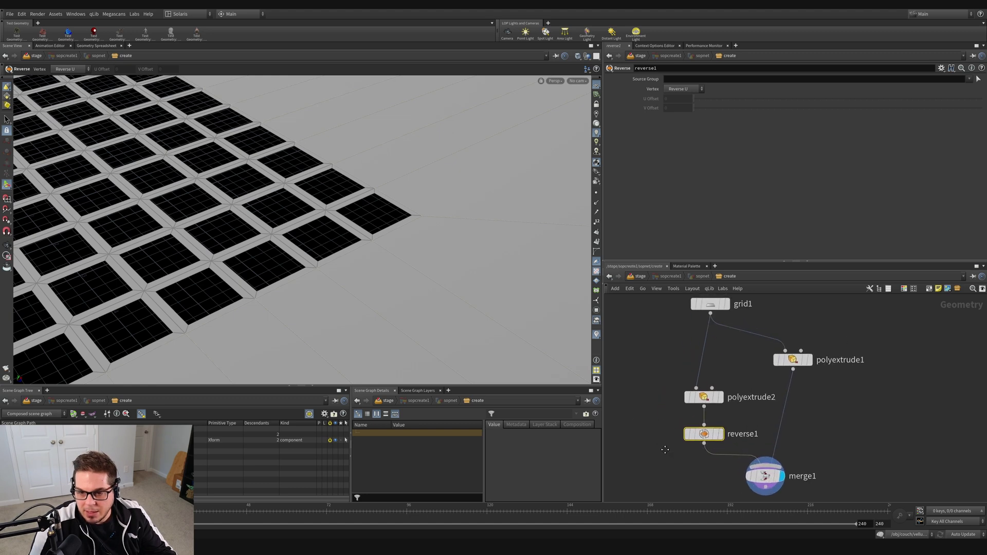
scroll(665, 450, down, 2)
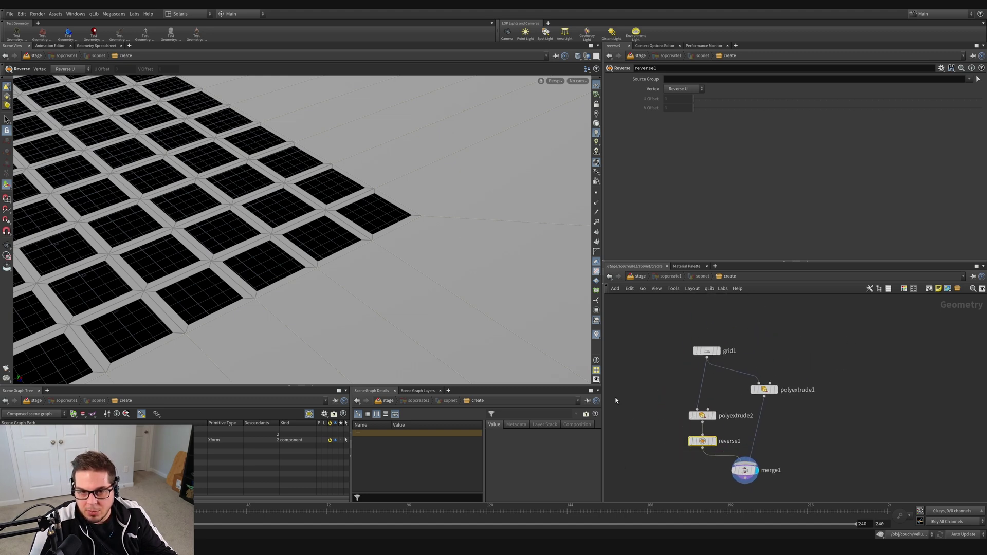
click(755, 468)
scroll(403, 191, down, 5)
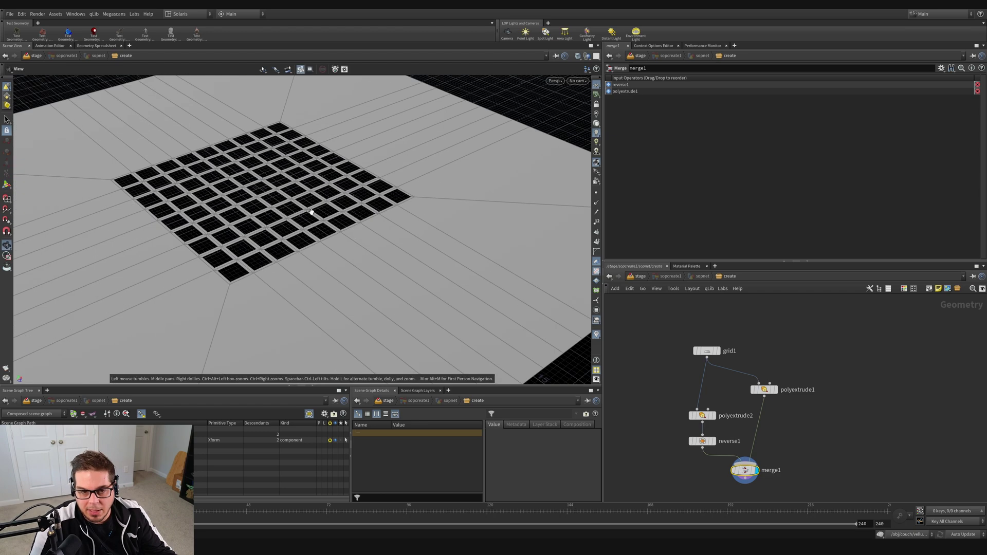
alt+drag(403, 190, 354, 248)
alt+middle_drag(144, 283, 234, 248)
alt+drag(234, 247, 298, 196)
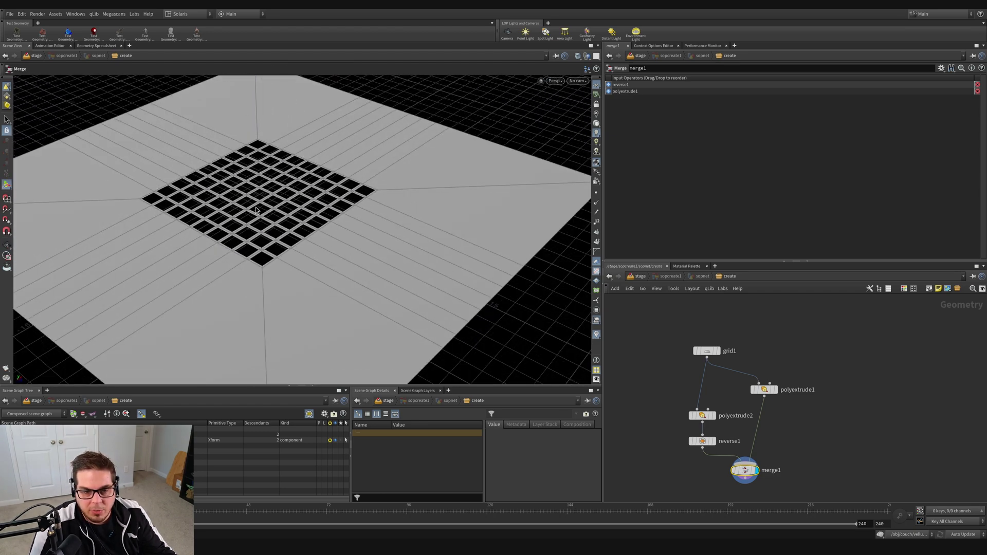
Return to the stage network, then rotate sopcreate1 90 degrees about Z and move it to about -4.7 in X
click(640, 276)
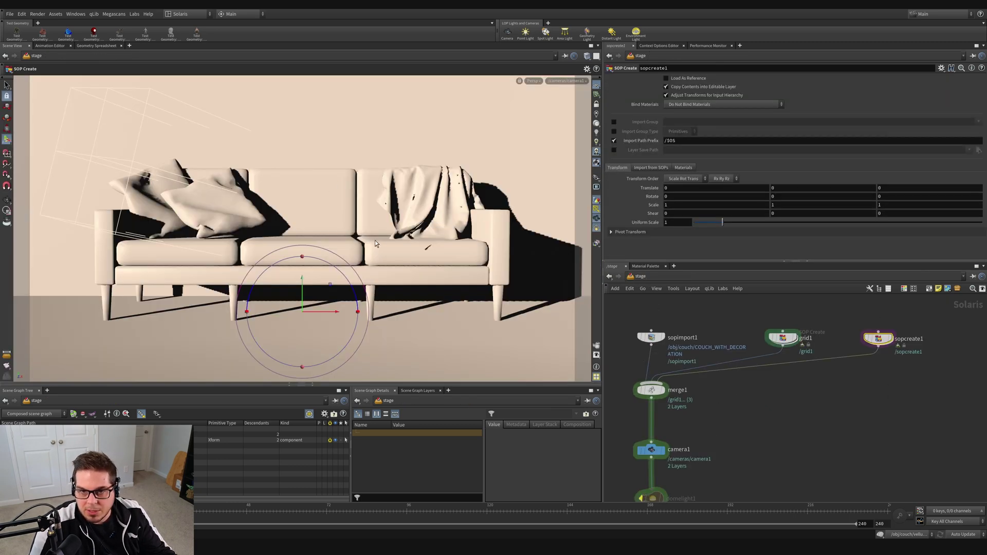
alt+right_drag(375, 240, 175, 247)
alt+drag(175, 247, 367, 260)
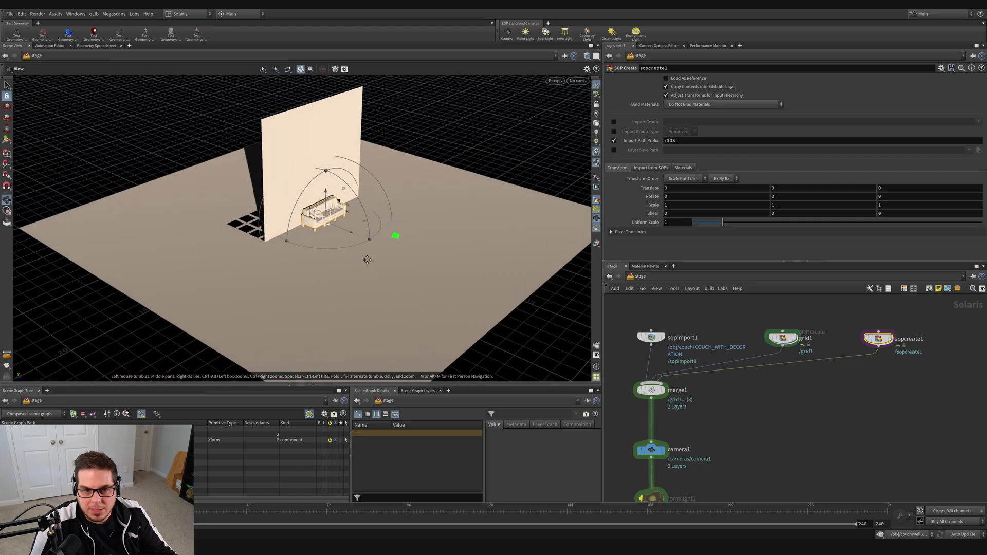
alt+middle_drag(368, 260, 408, 264)
alt+drag(397, 224, 271, 225)
key(Return)
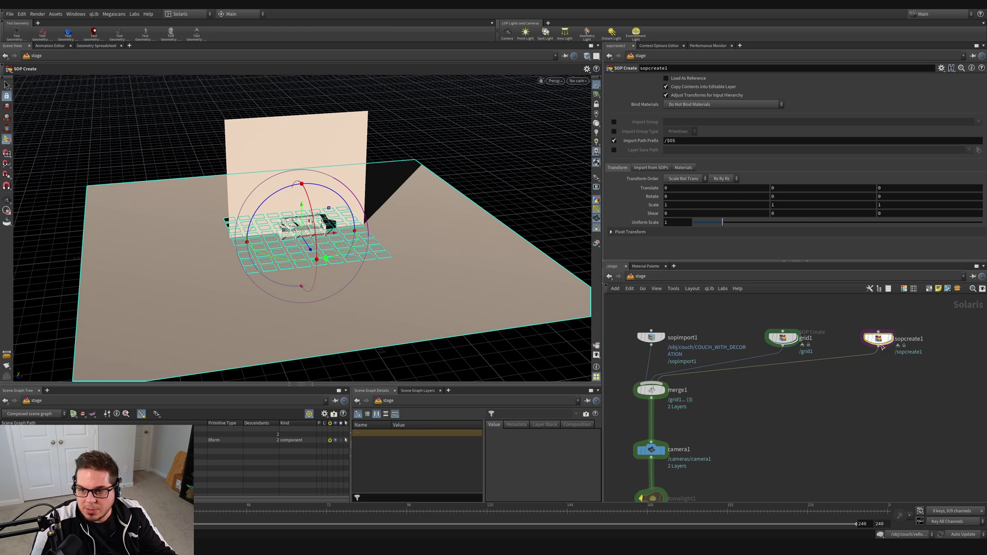
drag(278, 186, 247, 275)
drag(273, 246, 203, 253)
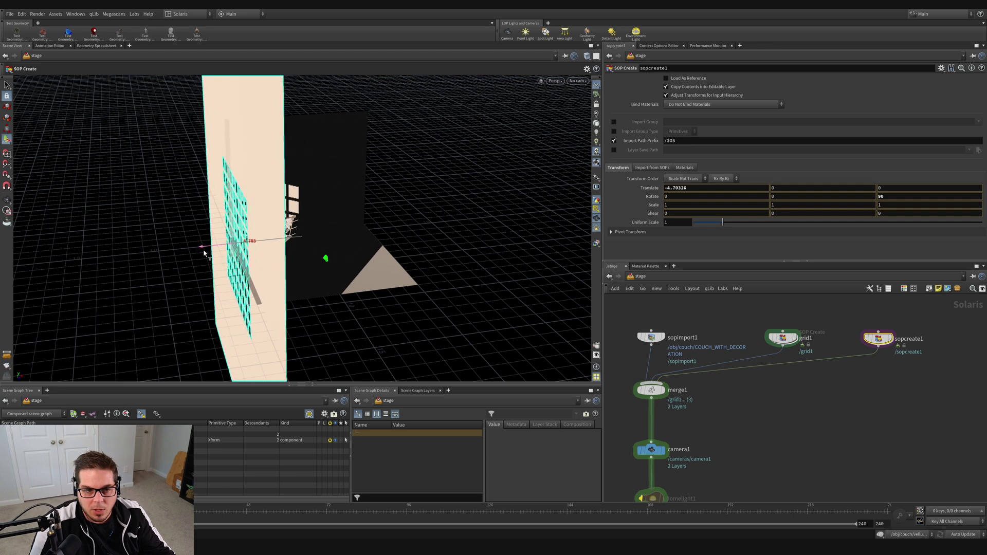
Look through camera1 to check the window shadows on the couch
key(r)
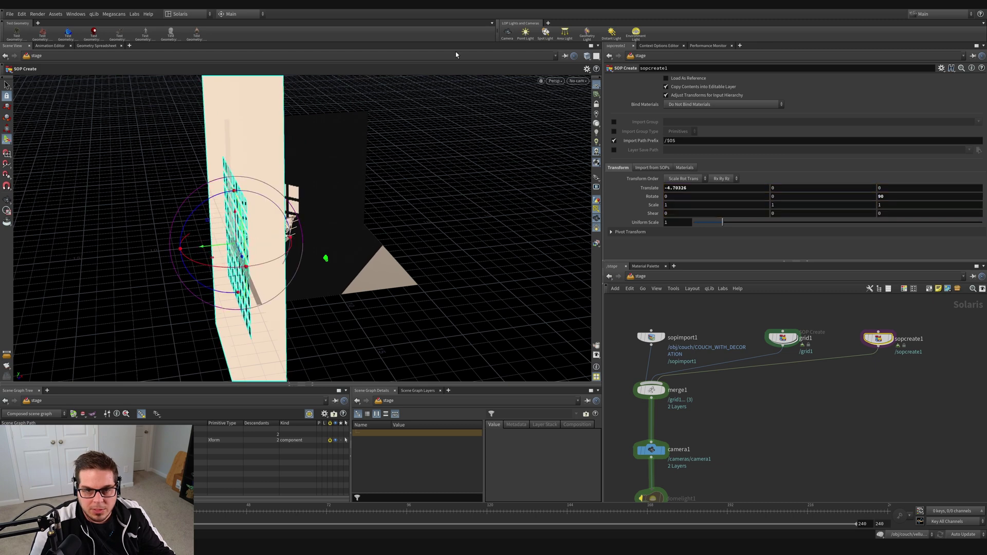
click(582, 83)
click(592, 97)
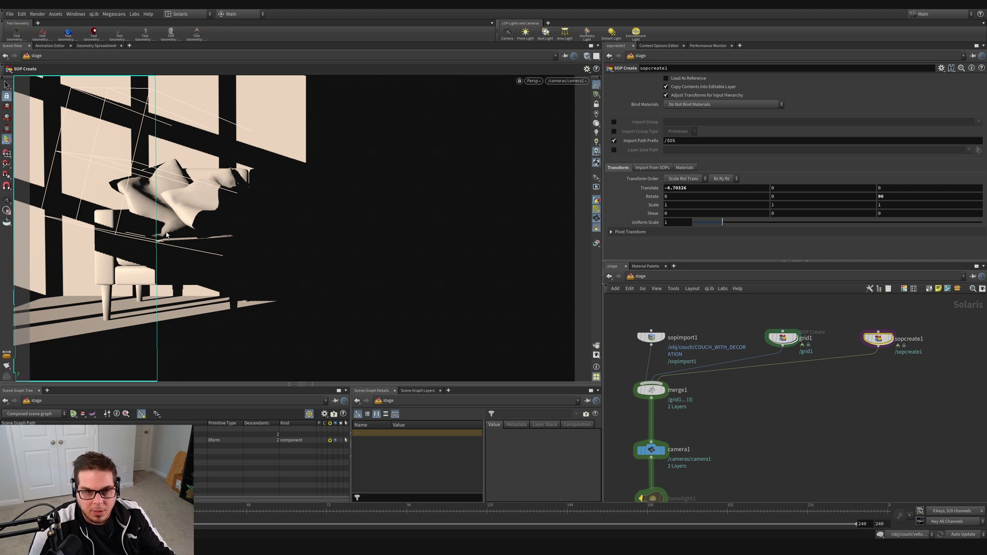
Select distantlight1 and rotate it to cast light through the window grid across more of the couch and wall
middle_drag(730, 420, 801, 306)
drag(662, 430, 787, 467)
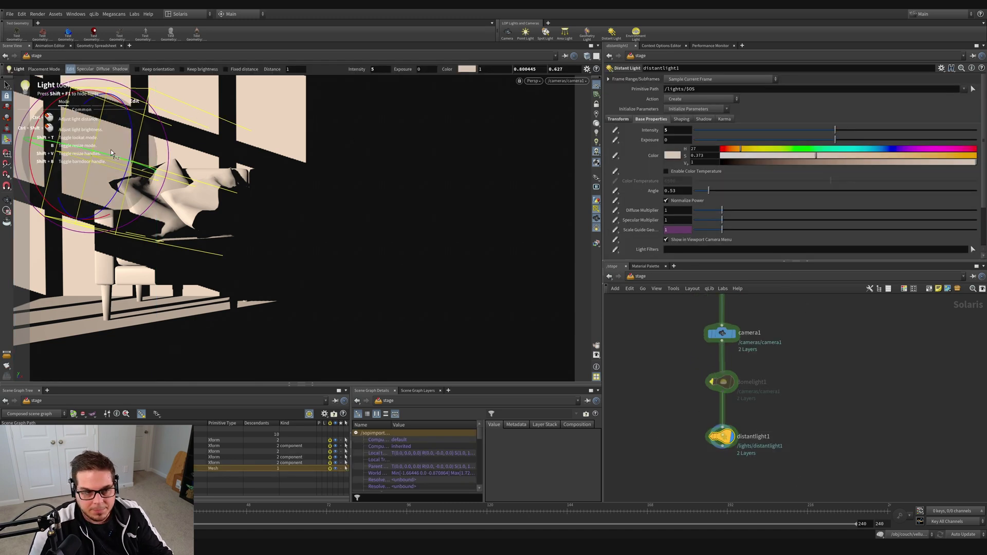
drag(110, 154, 103, 160)
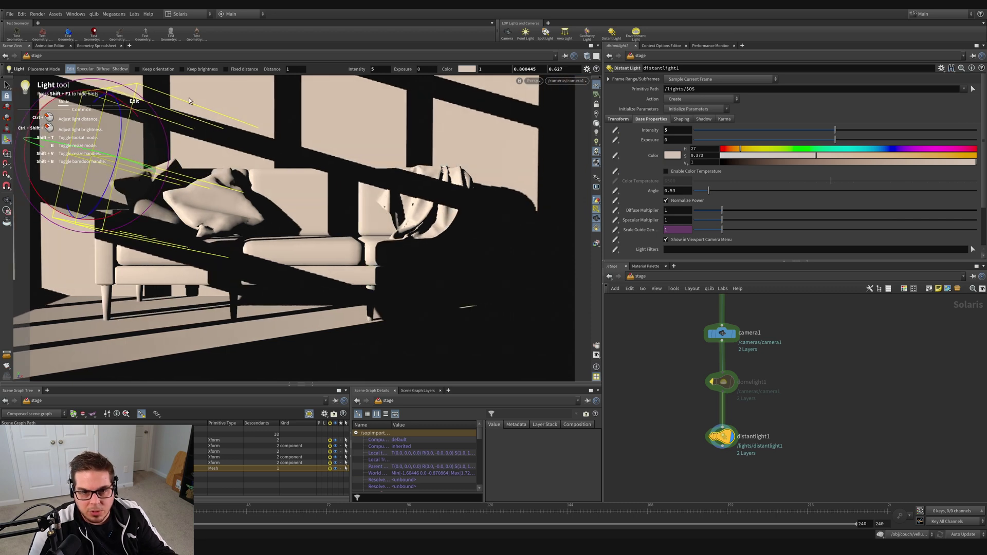
Select sopcreate1, leave the camera view and scale the window grid uniformly to about 0.51
middle_drag(797, 335, 690, 453)
drag(832, 429, 852, 321)
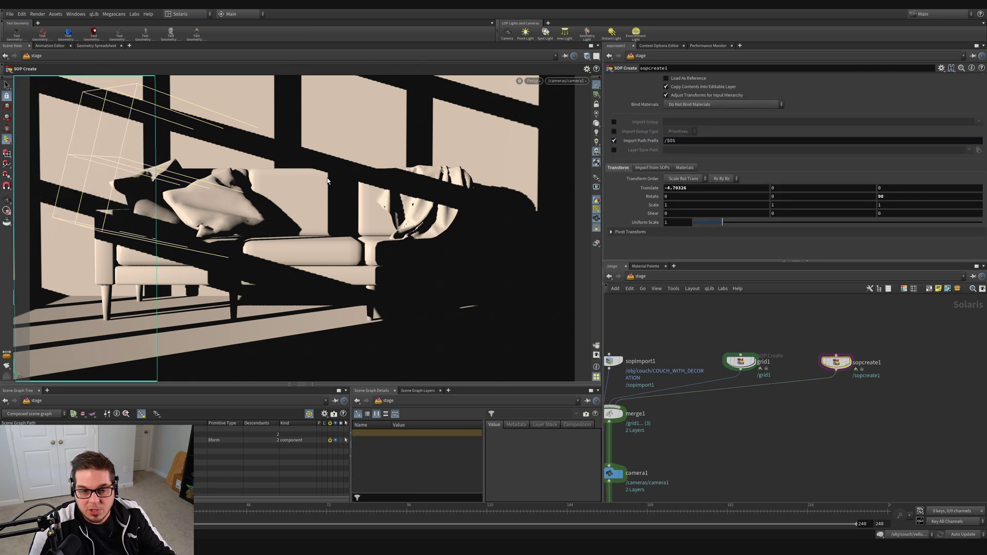
key(Escape)
drag(353, 162, 257, 252)
key(Return)
key(t)
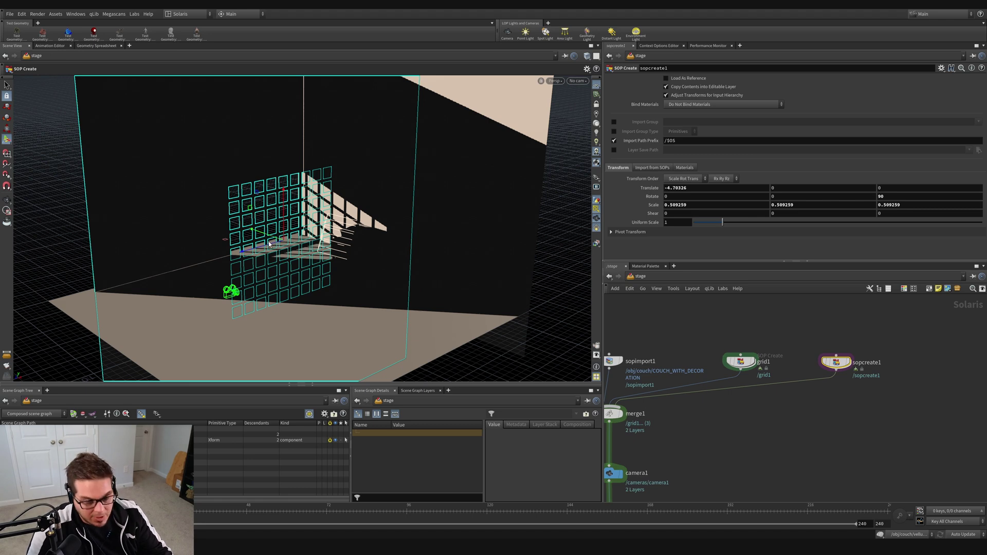
Move the window grid to about 0.55 in Y and 1.96 in Z
key(r)
key(t)
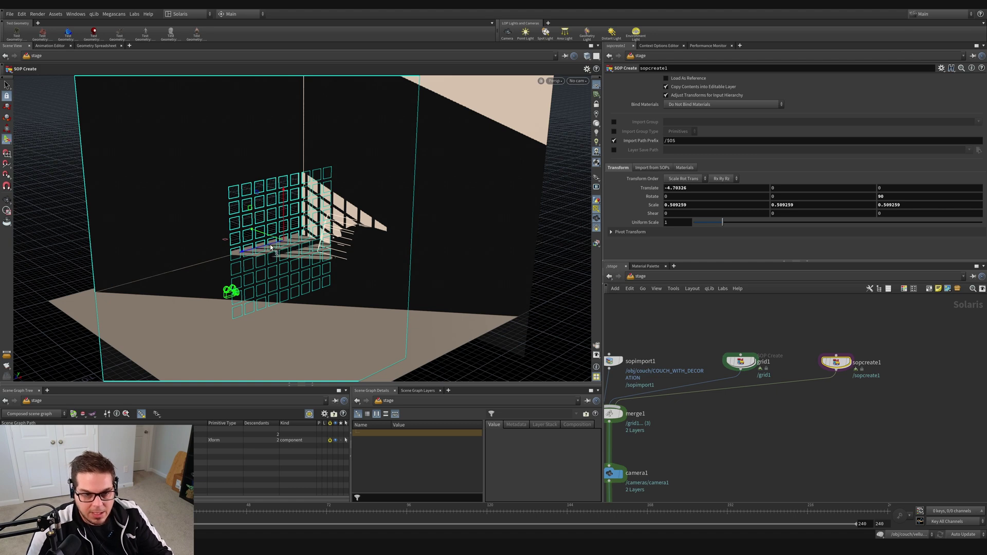
drag(271, 247, 227, 263)
drag(243, 230, 241, 213)
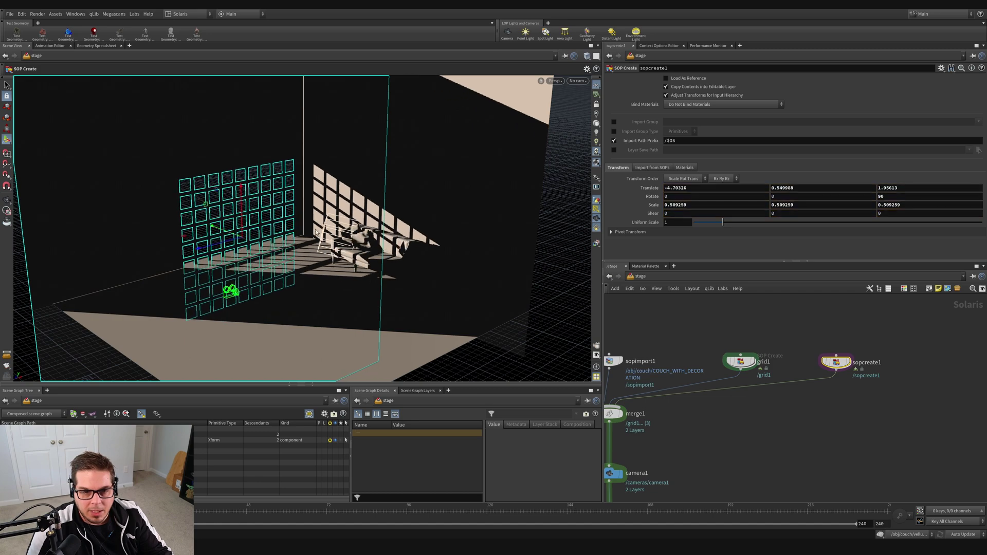
Shift the window grid further to about 1.21 in Y and 2.59 in Z to cover the couch with its light pattern
right_click(385, 235)
alt+right_drag(332, 231, 401, 239)
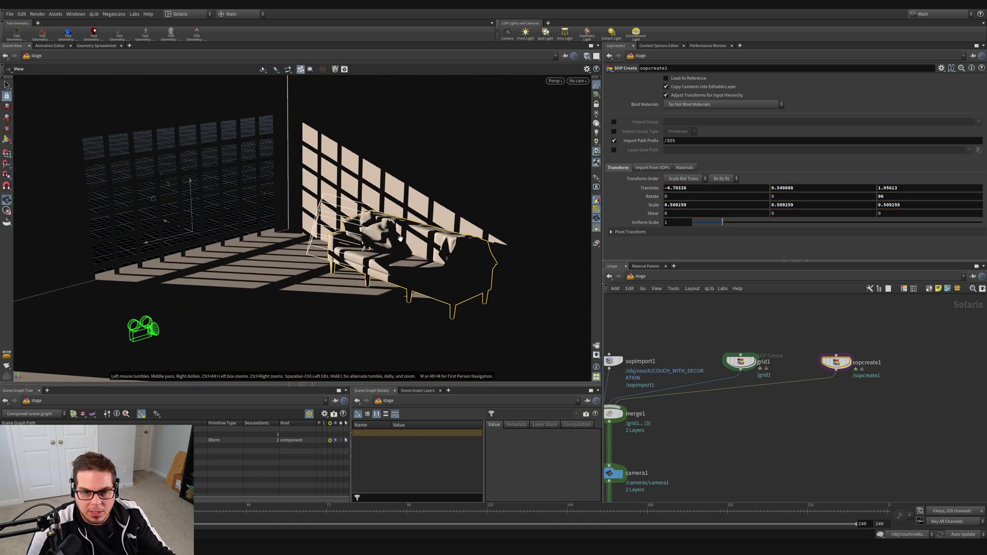
mouse_move(400, 239)
alt+mouse_down()
mouse_move(427, 234)
mouse_move(400, 234)
alt+mouse_up()
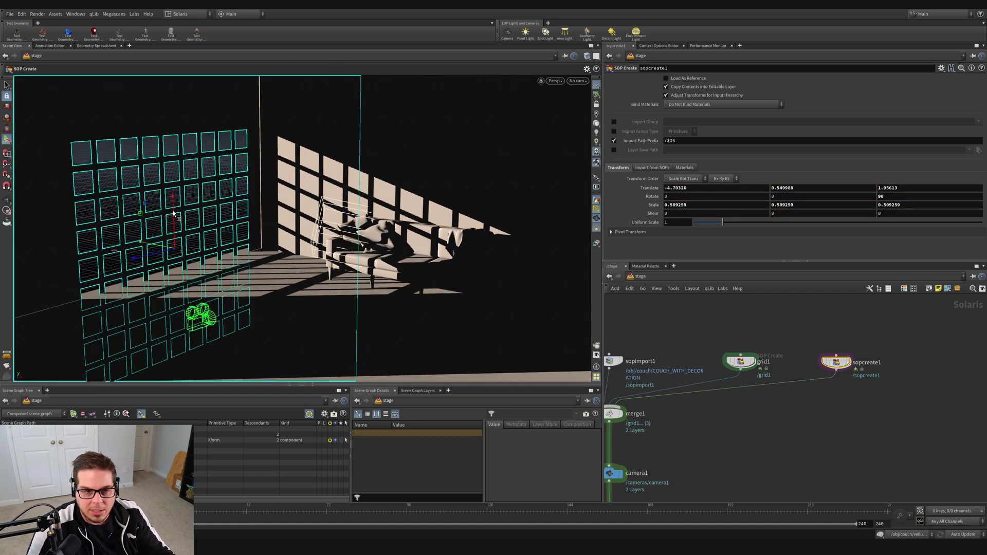
drag(173, 212, 172, 186)
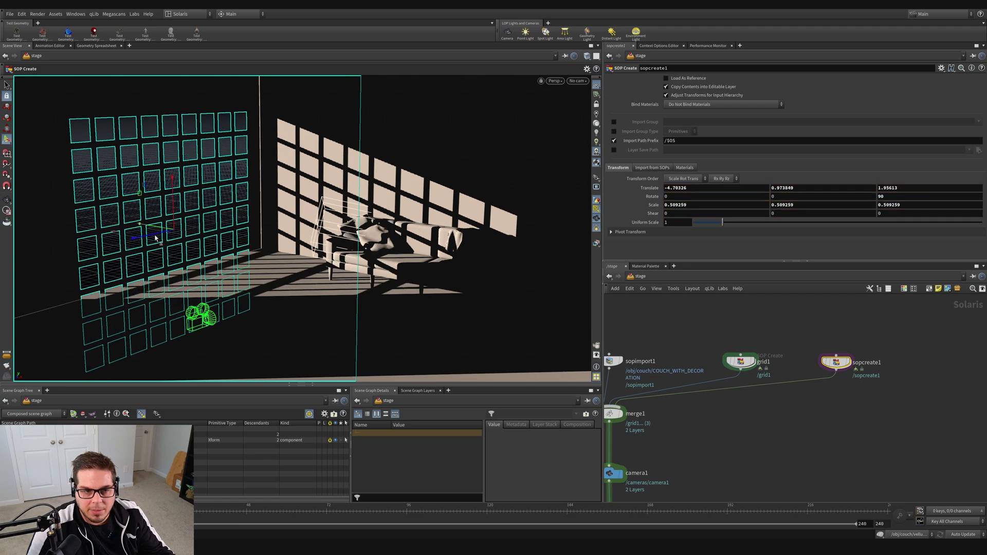
drag(155, 237, 128, 240)
drag(151, 207, 152, 193)
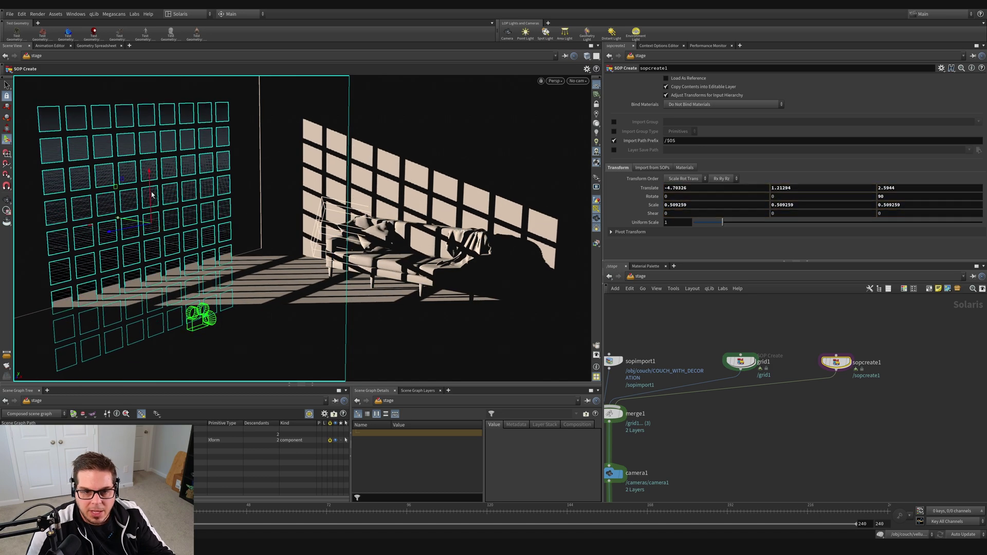
Move the window grid to about 2.98 in Z and inspect the shadow pattern around the couch
alt+drag(378, 241, 301, 225)
key(Return)
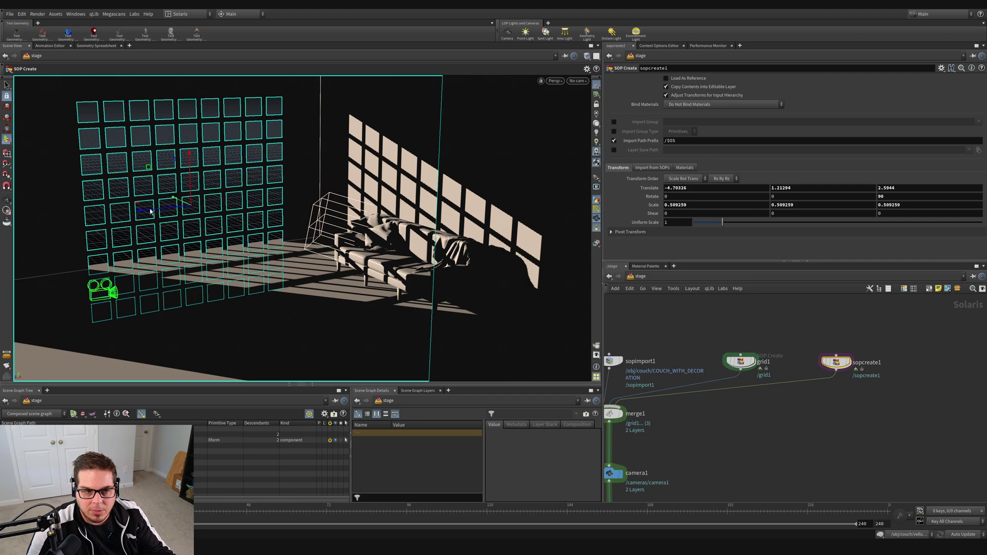
drag(156, 211, 139, 211)
alt+drag(393, 252, 466, 247)
alt+right_drag(371, 196, 476, 150)
alt+right_drag(341, 206, 270, 235)
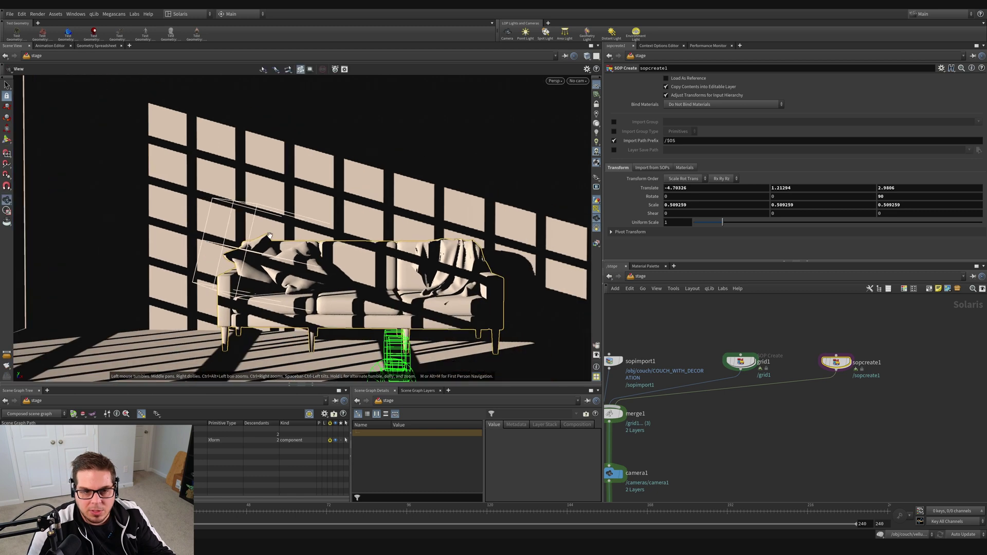
alt+drag(377, 248, 350, 201)
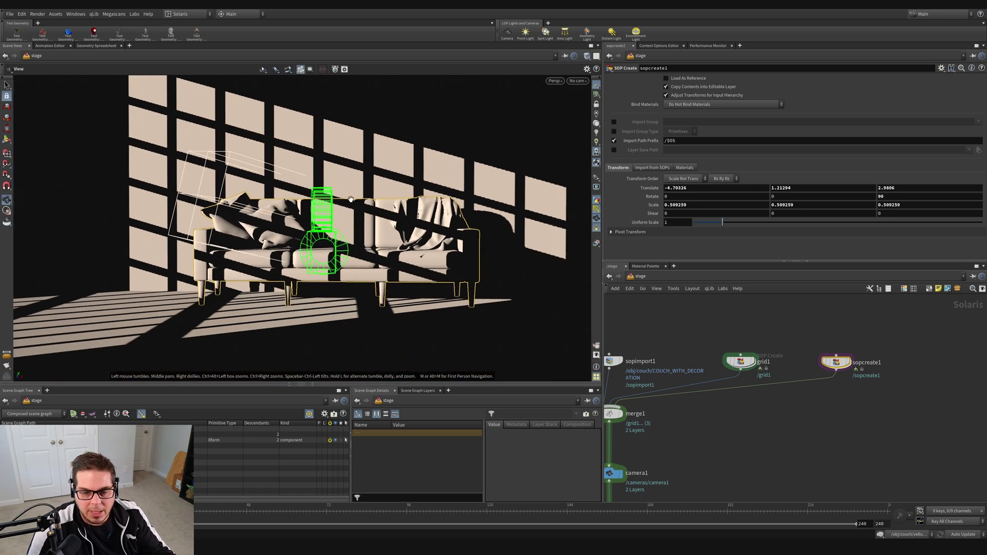
Open the geometry network inside sopcreate1 and reduce the inset of polyextrude1 to 0.075 for thinner window bars
double_click(837, 363)
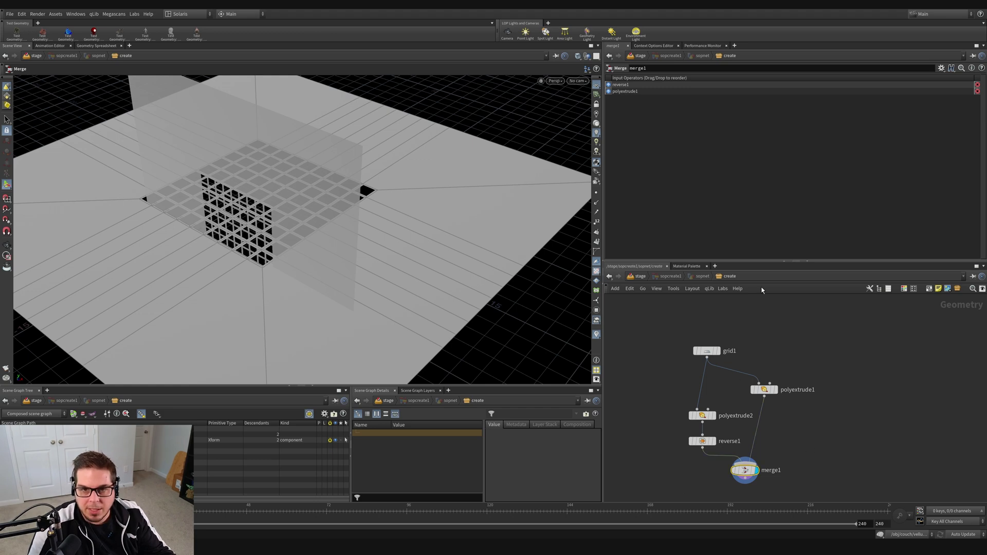
key(Escape)
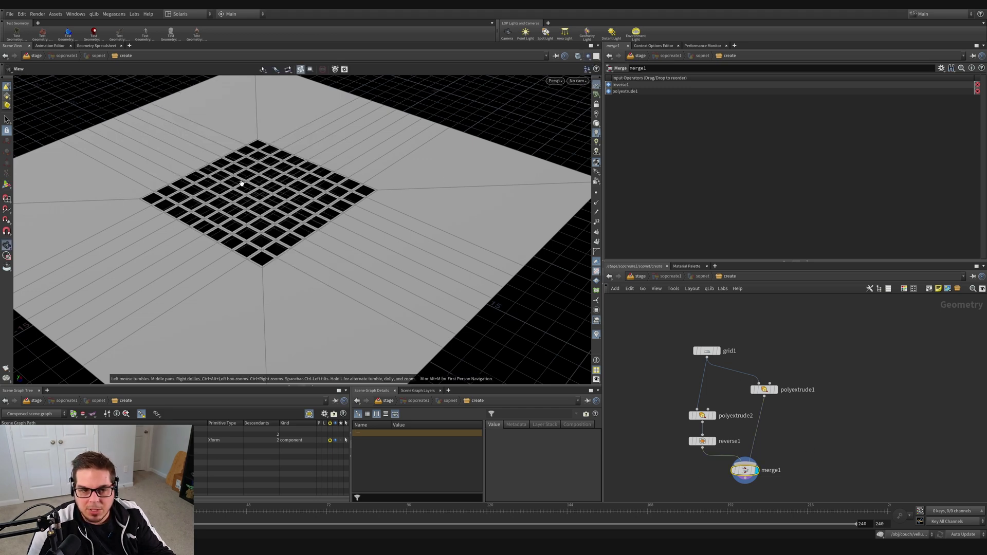
scroll(242, 183, up, 5)
drag(242, 183, 180, 267)
click(764, 389)
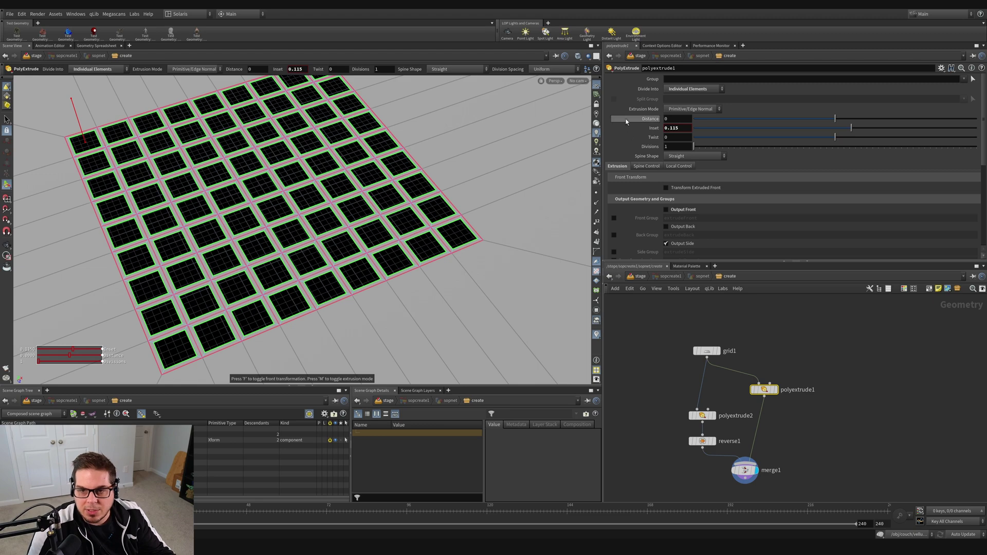
mouse_move(679, 128)
middle_down()
mouse_move(680, 140)
mouse_move(653, 146)
mouse_move(682, 130)
middle_up()
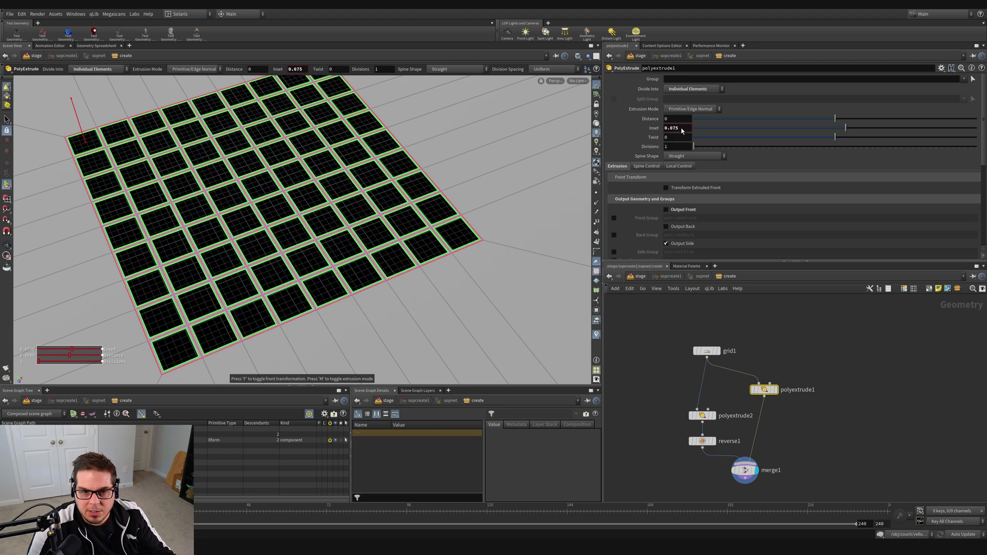
Set grid1 to 5 rows and 7 columns for larger window panes, and return to the stage network
click(708, 351)
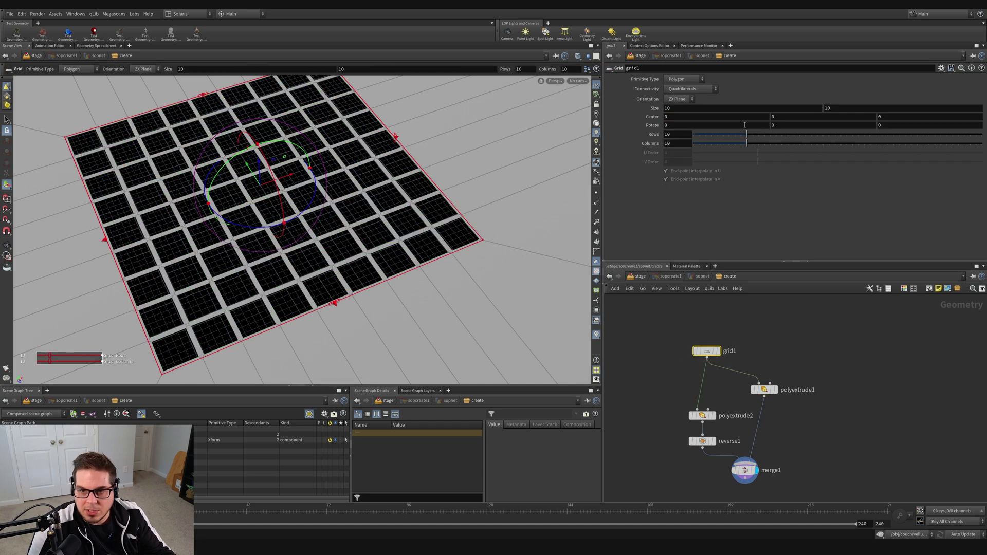
mouse_move(736, 132)
mouse_down()
mouse_move(720, 133)
mouse_move(733, 149)
mouse_up()
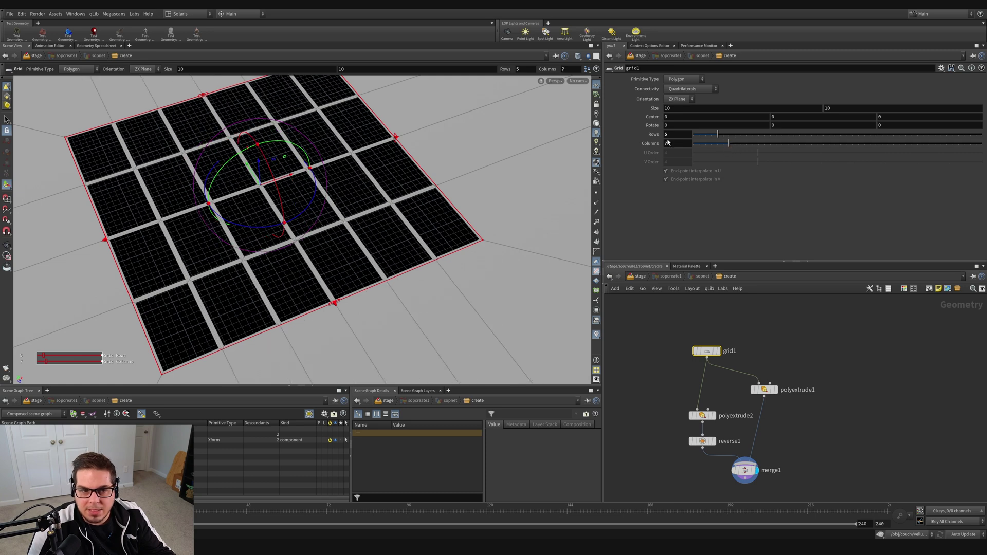
key(Escape)
drag(458, 201, 377, 240)
key(Return)
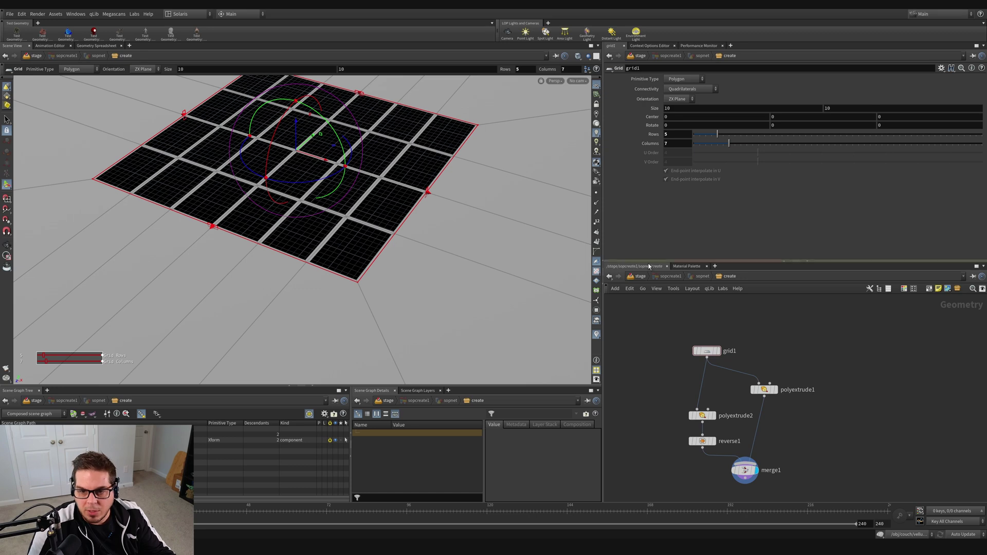
click(639, 276)
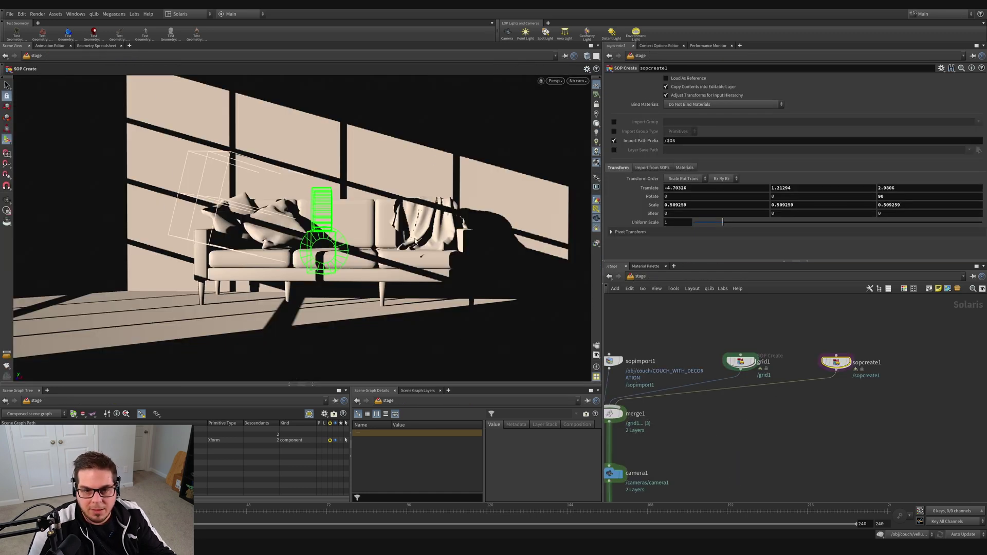
Look through camera1, preview the window shadows with Karma, and return the viewport to Houdini GL
click(577, 80)
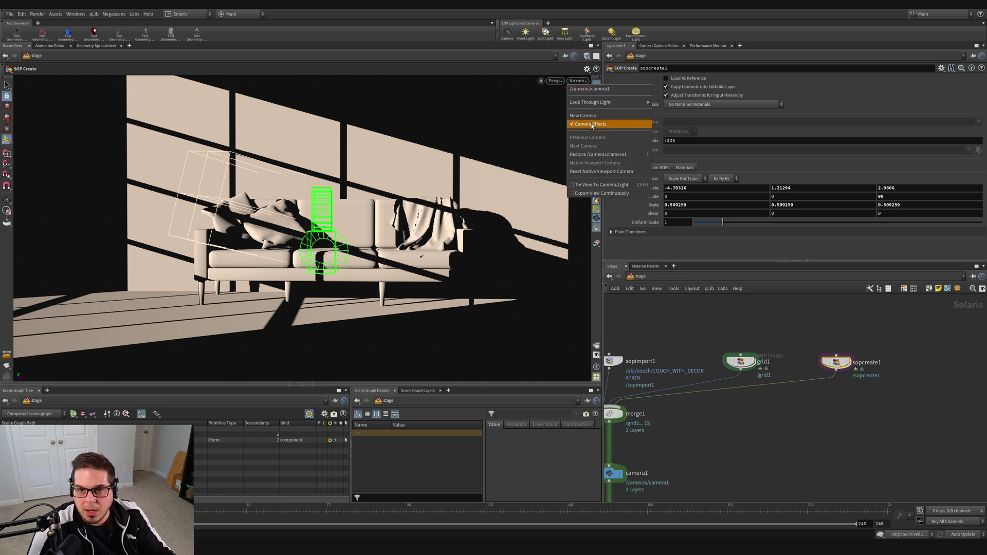
click(590, 89)
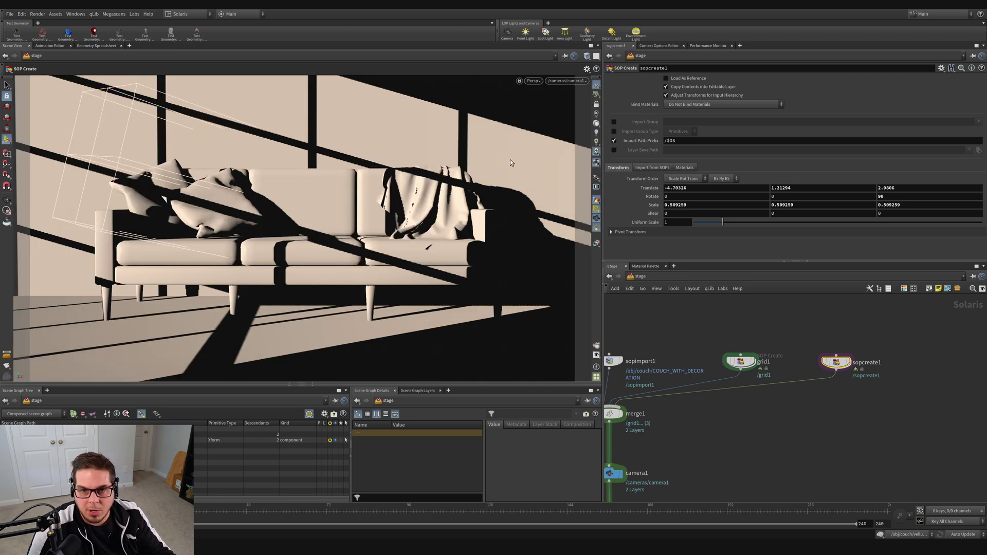
click(533, 81)
click(546, 119)
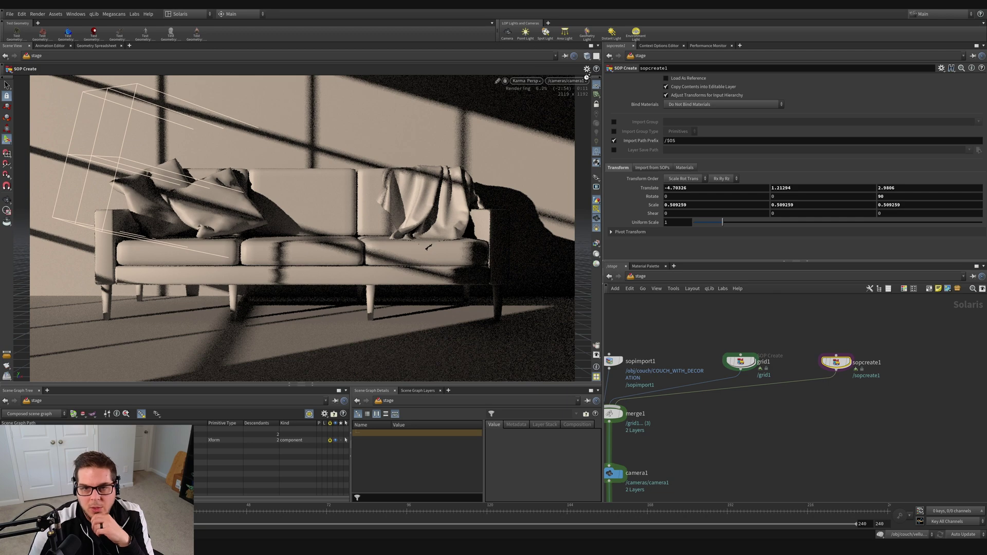
click(525, 80)
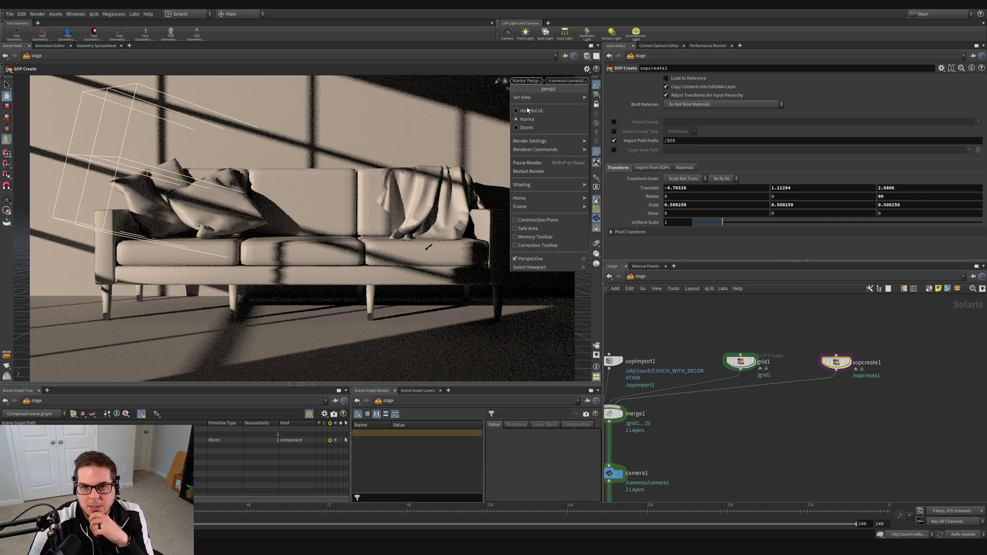
click(528, 111)
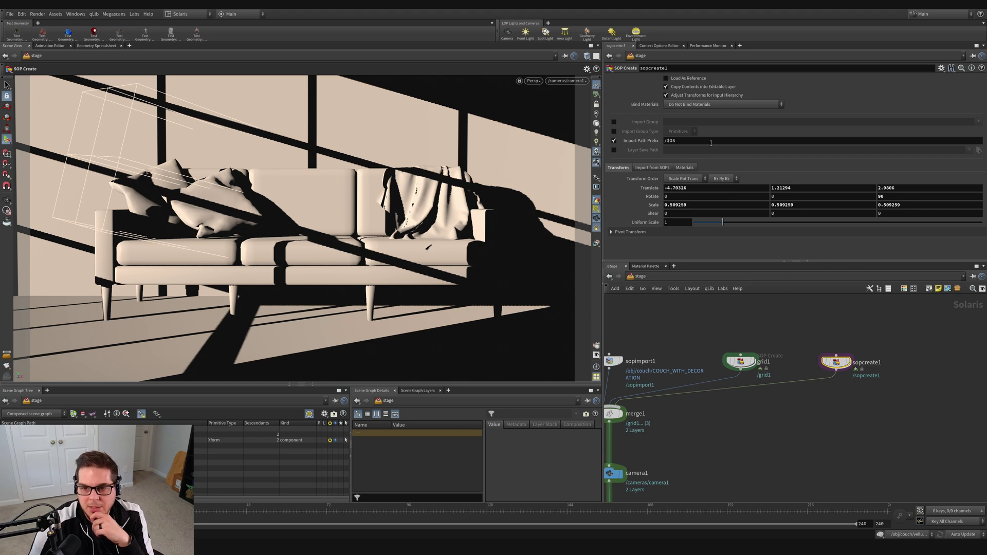
Set the Z translation of sopcreate1 to 3.4 to shift the window shadows across the couch
middle_drag(905, 189, 934, 186)
middle_drag(954, 183, 927, 189)
click(887, 188)
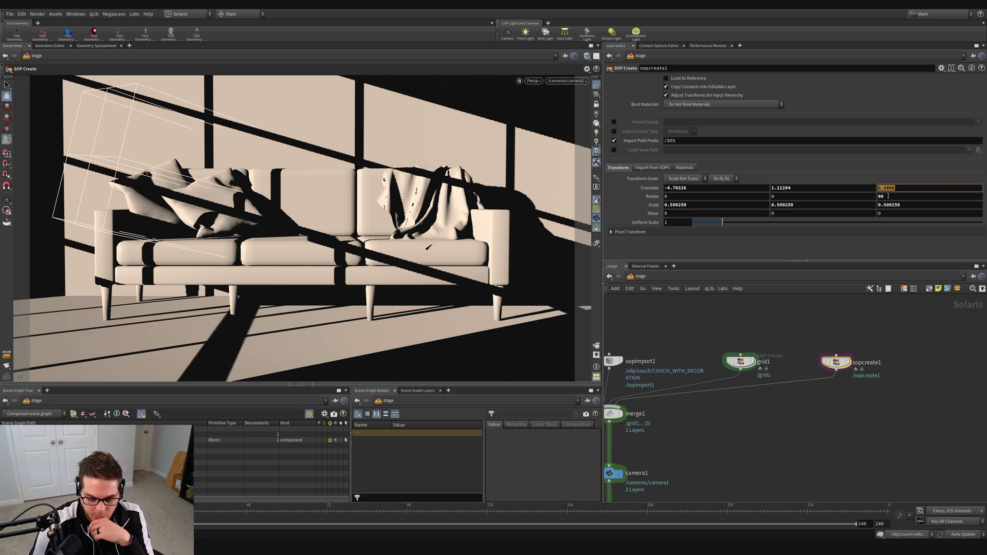
text(3.4)
key(Return)
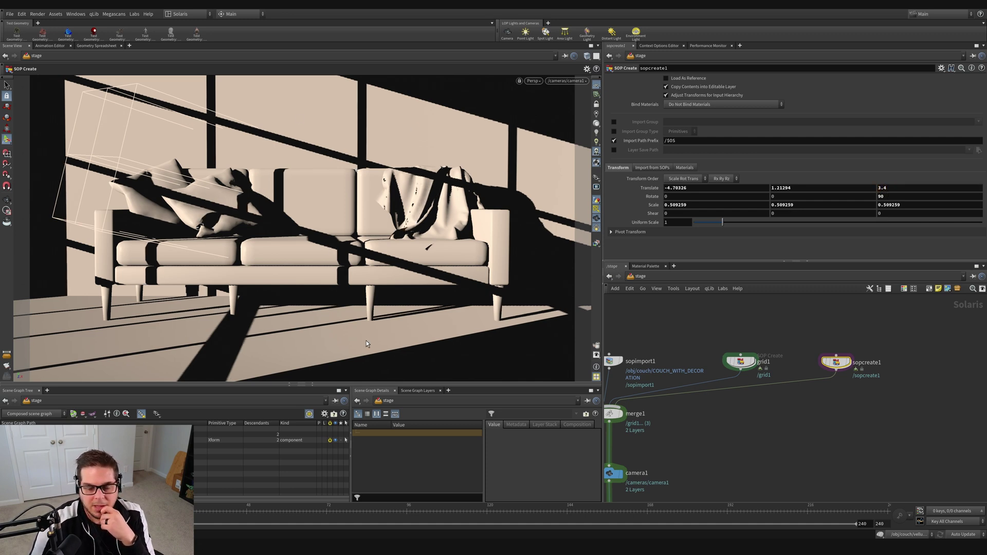
Render the camera view with Karma again to check the repositioned window shadows on the couch and wall
middle_drag(798, 439, 858, 375)
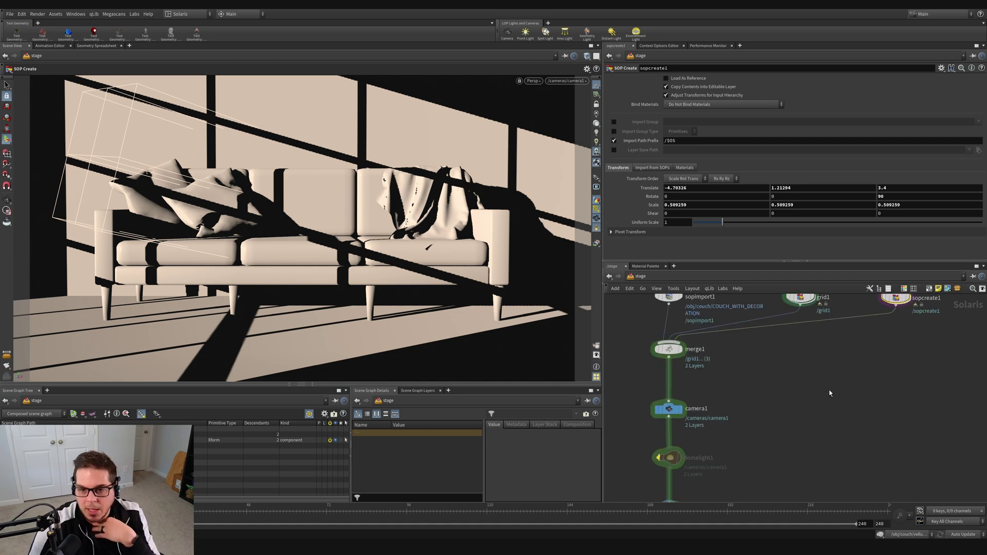
click(533, 81)
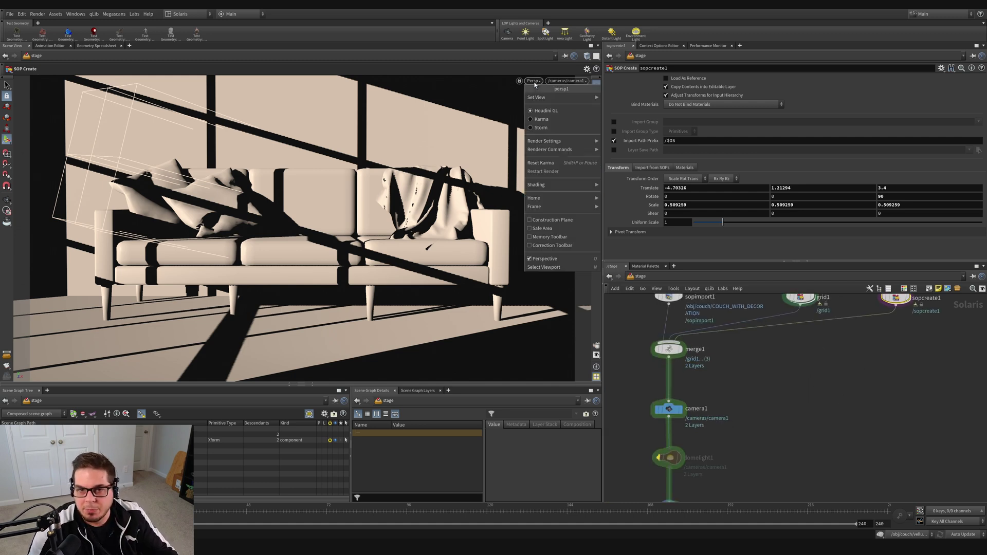
click(565, 118)
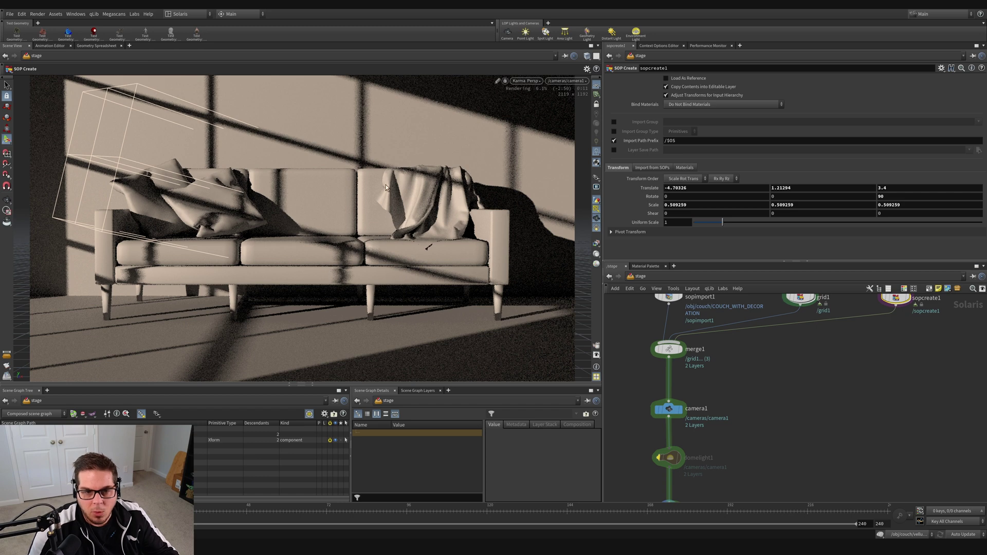
click(525, 82)
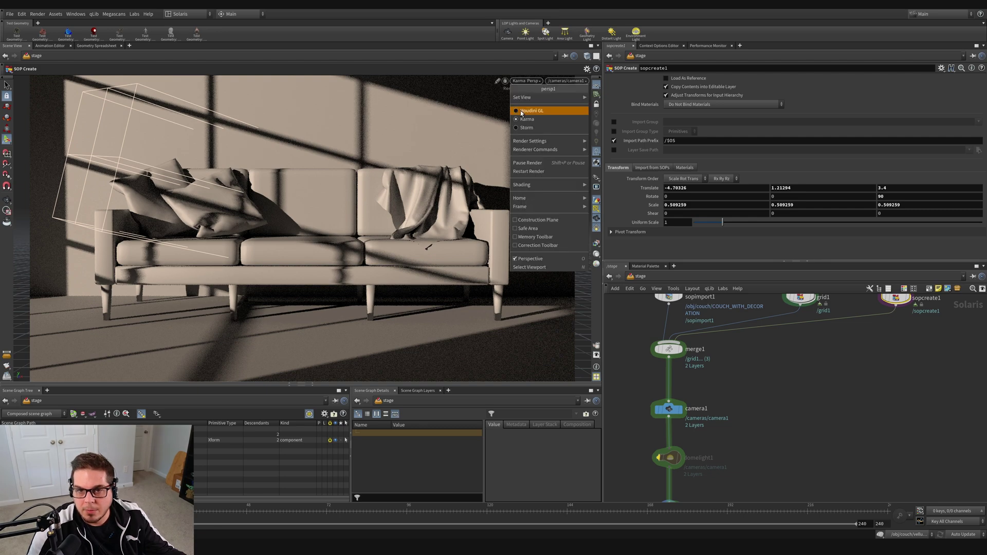